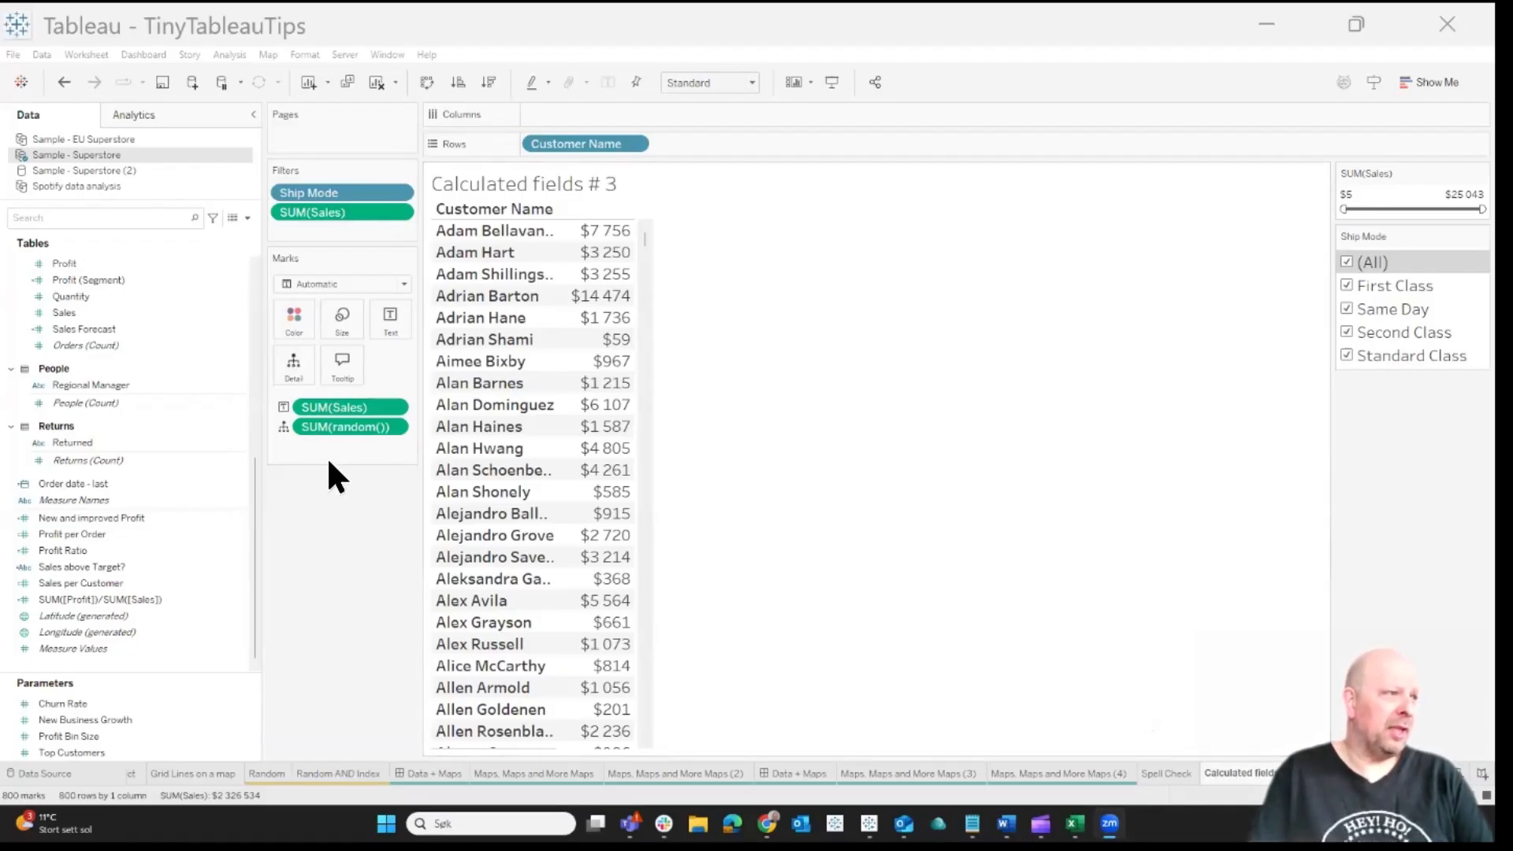
Replace the random() pill on the Marks card with a new ad-hoc random() calculation and add it to the customer table as a column
{"action": "left_click_drag", "start_coordinate": [326, 428], "coordinate": [289, 608]}
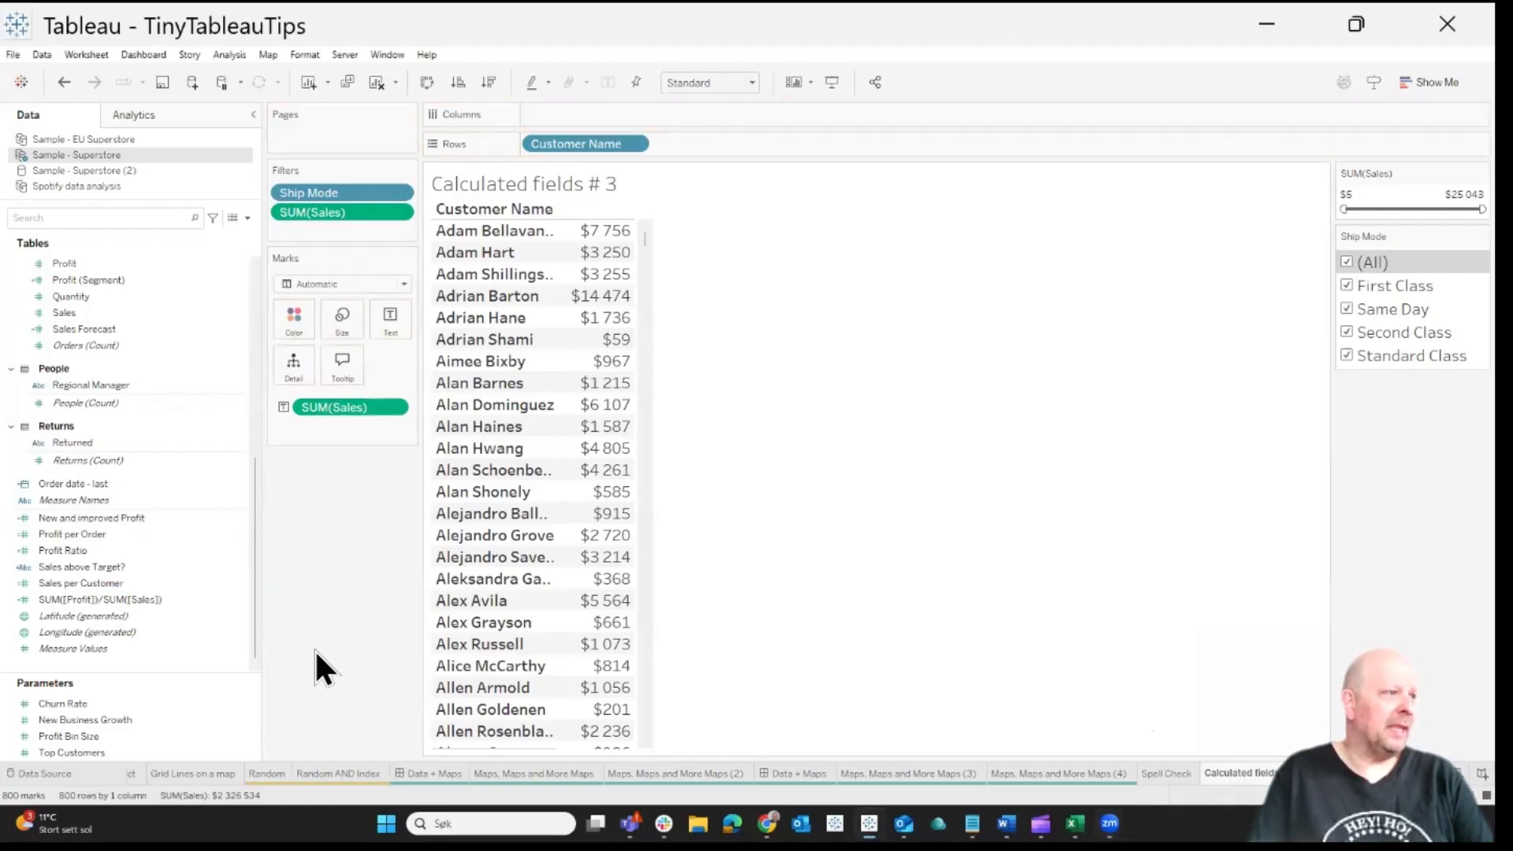
{"action": "double_click", "coordinate": [330, 434]}
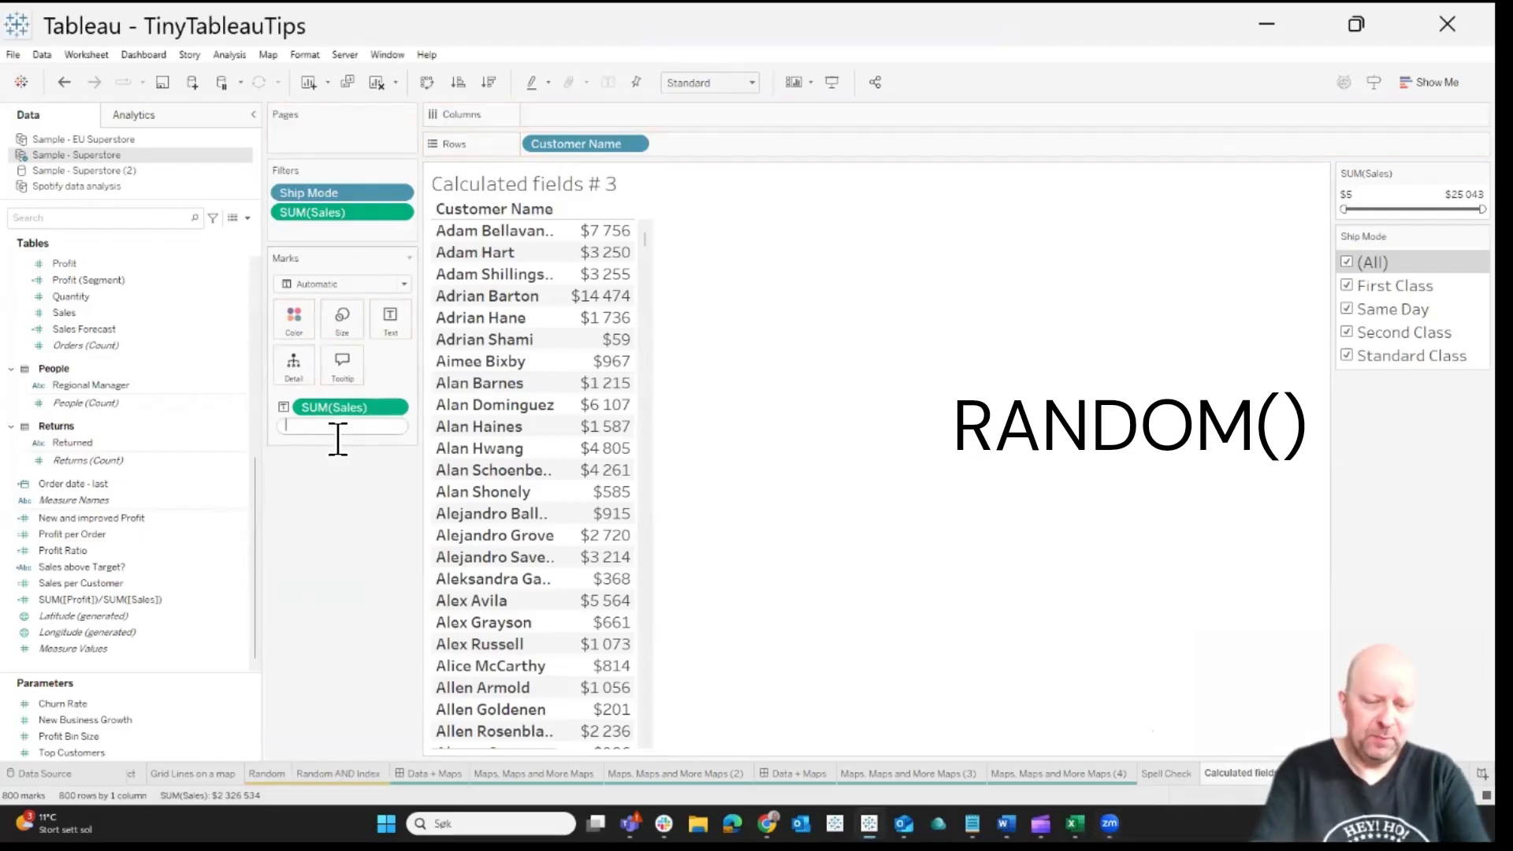
{"action": "type", "text": "random"}
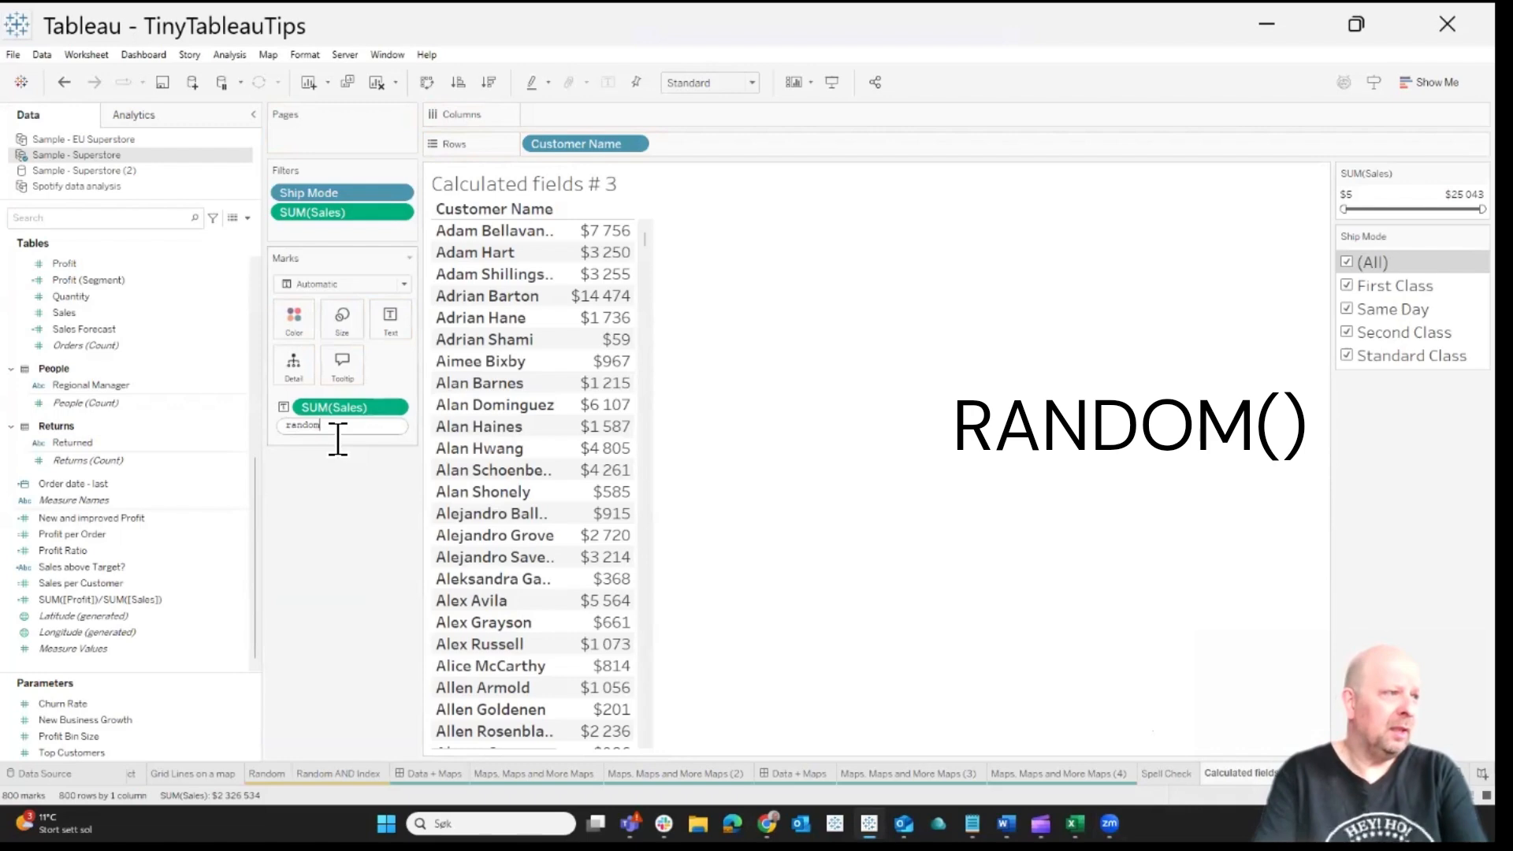
{"action": "type", "text": "()"}
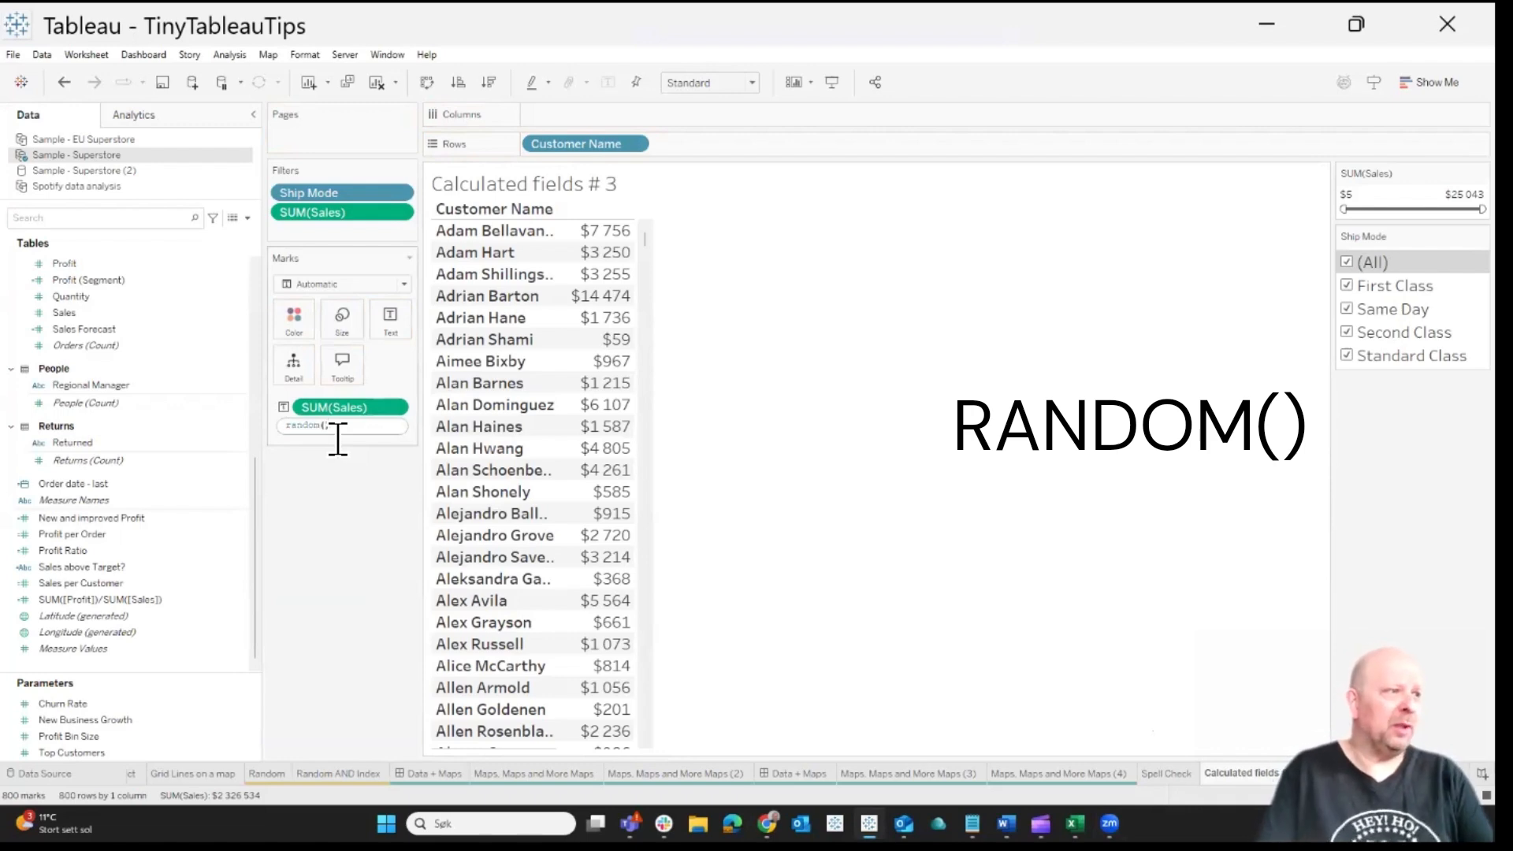
{"action": "key", "text": "Return"}
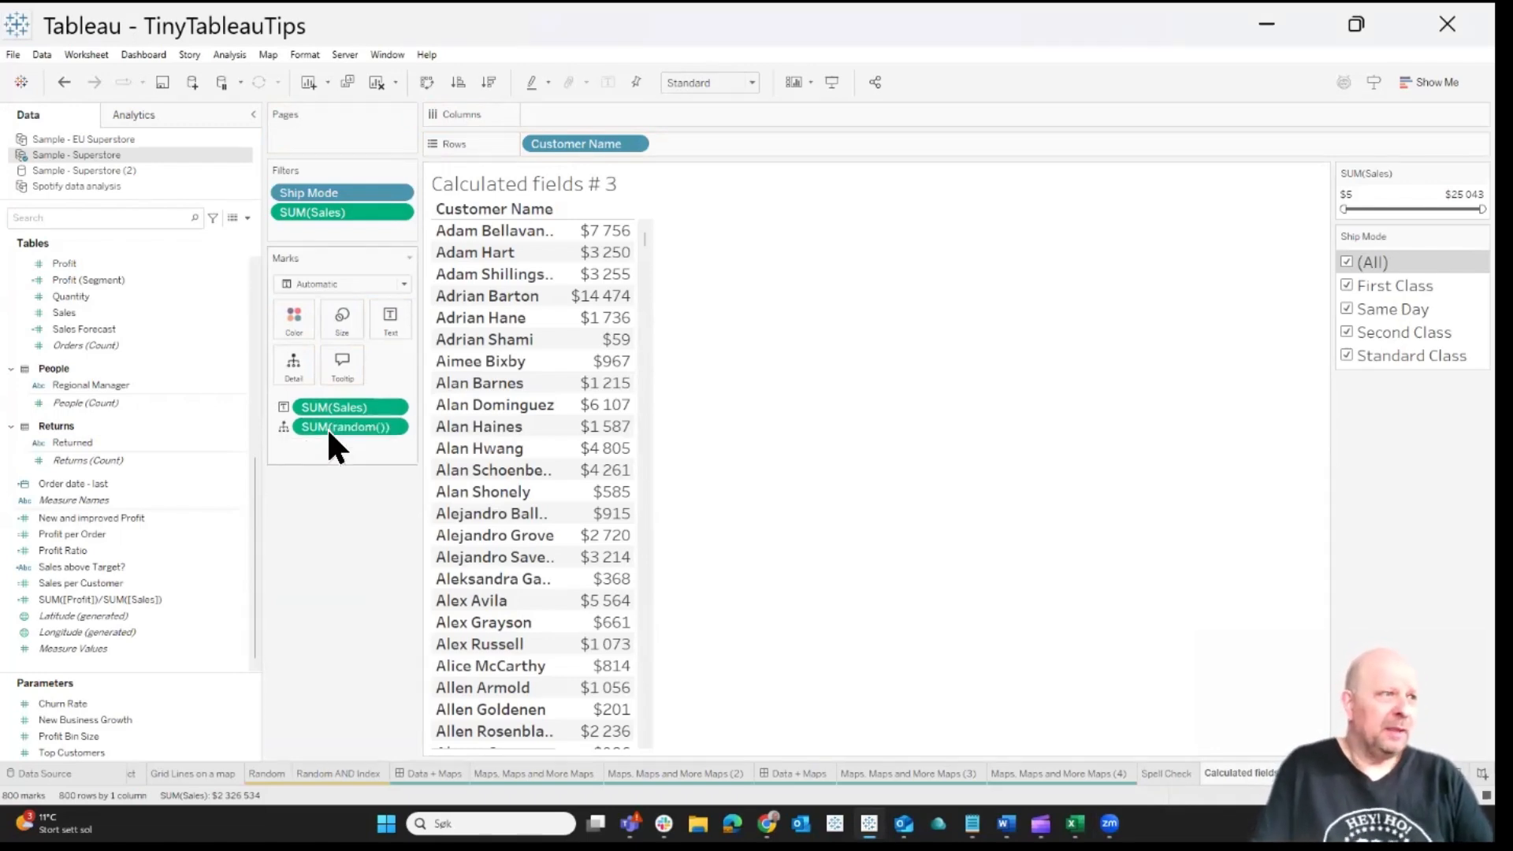
{"action": "left_click_drag", "start_coordinate": [327, 427], "coordinate": [604, 323]}
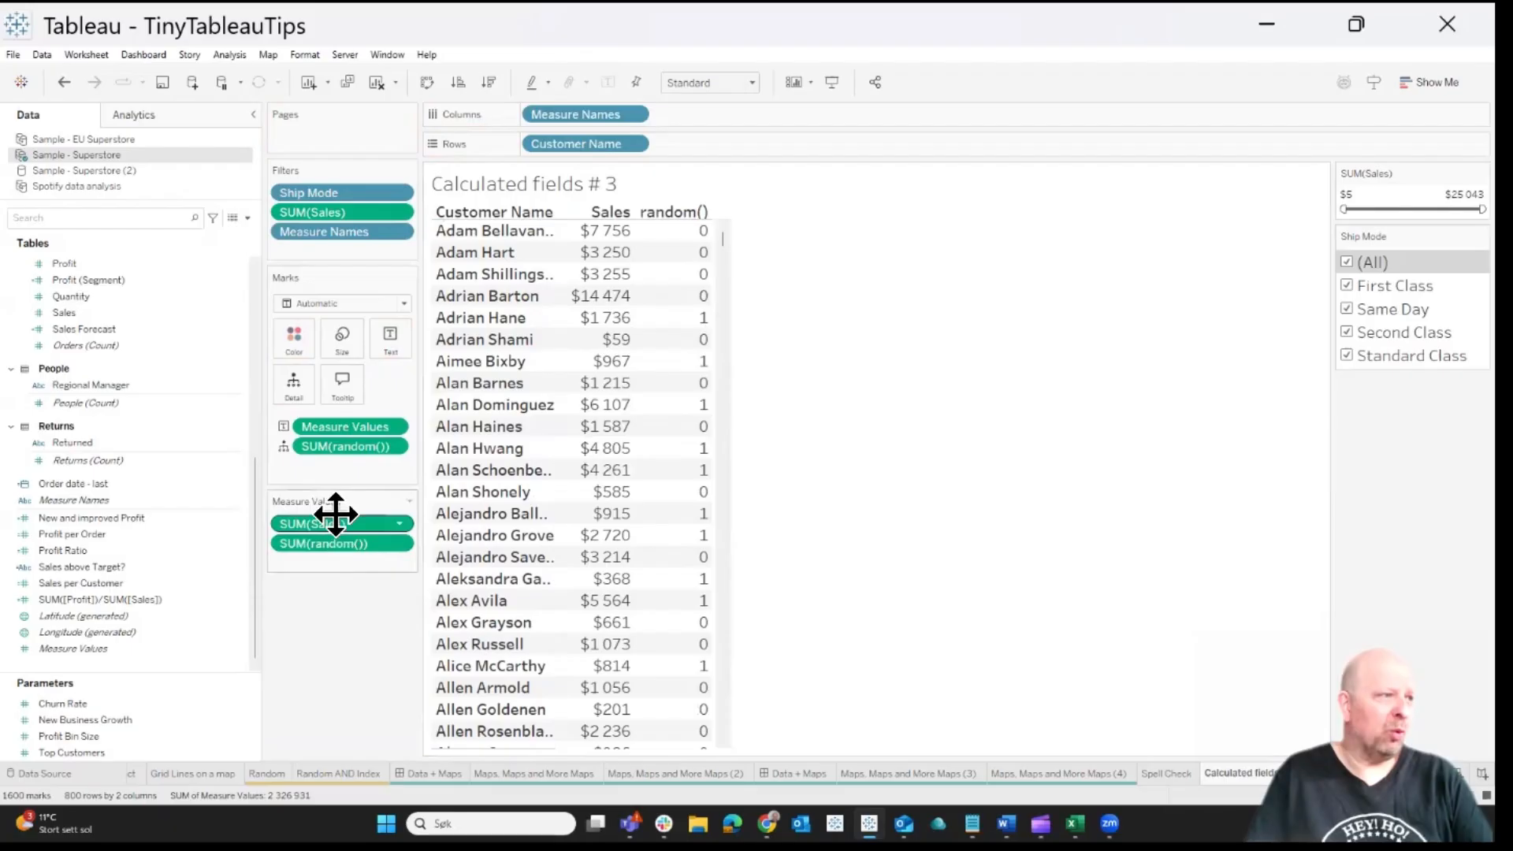
Format the random() measure's numbers as Number (Custom) with two decimals
{"action": "right_click", "coordinate": [332, 452]}
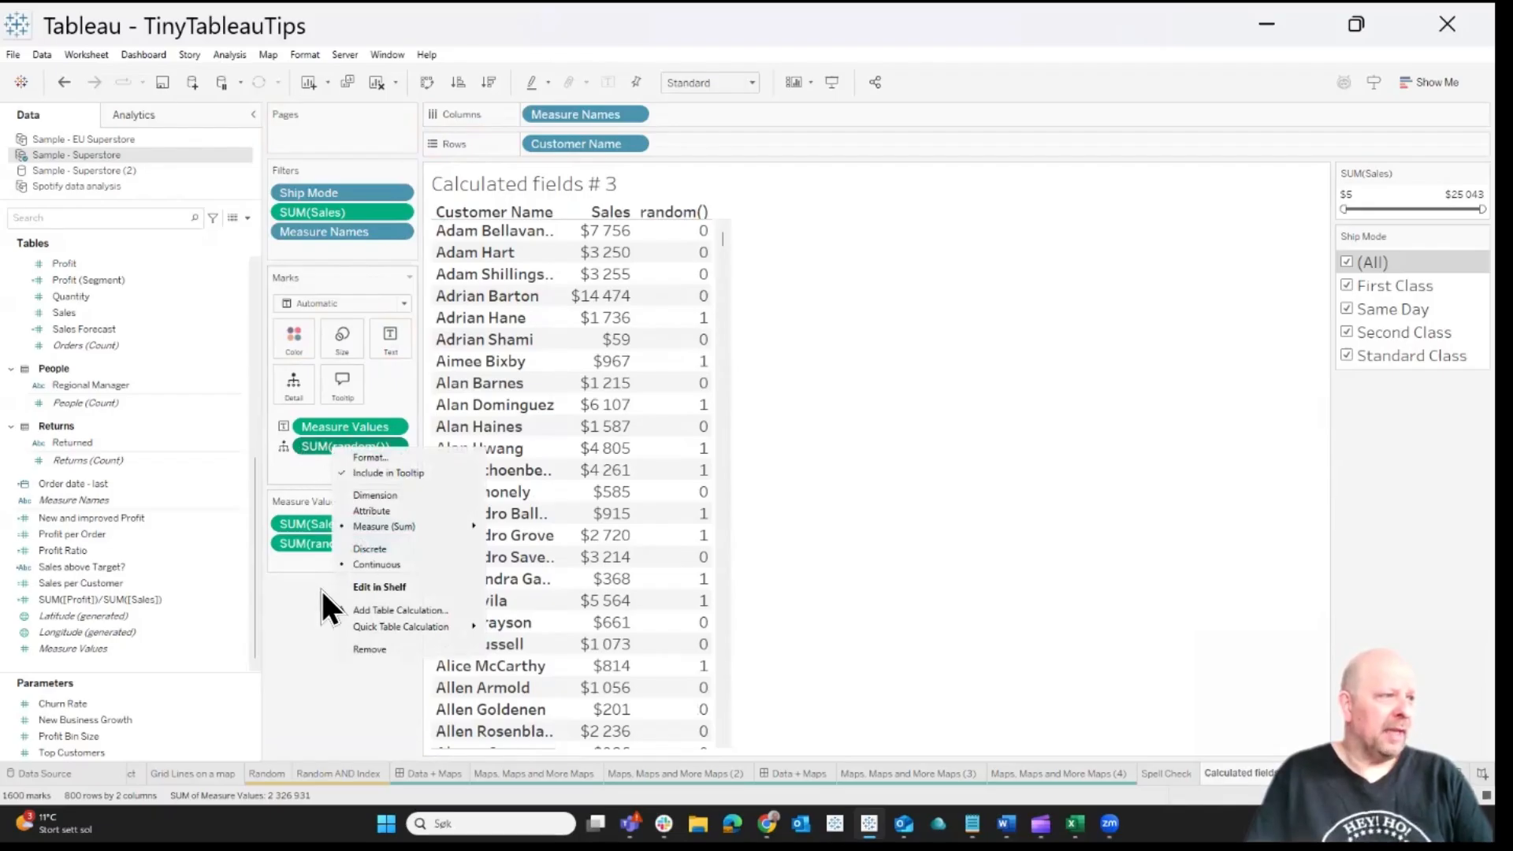
{"action": "right_click", "coordinate": [312, 540]}
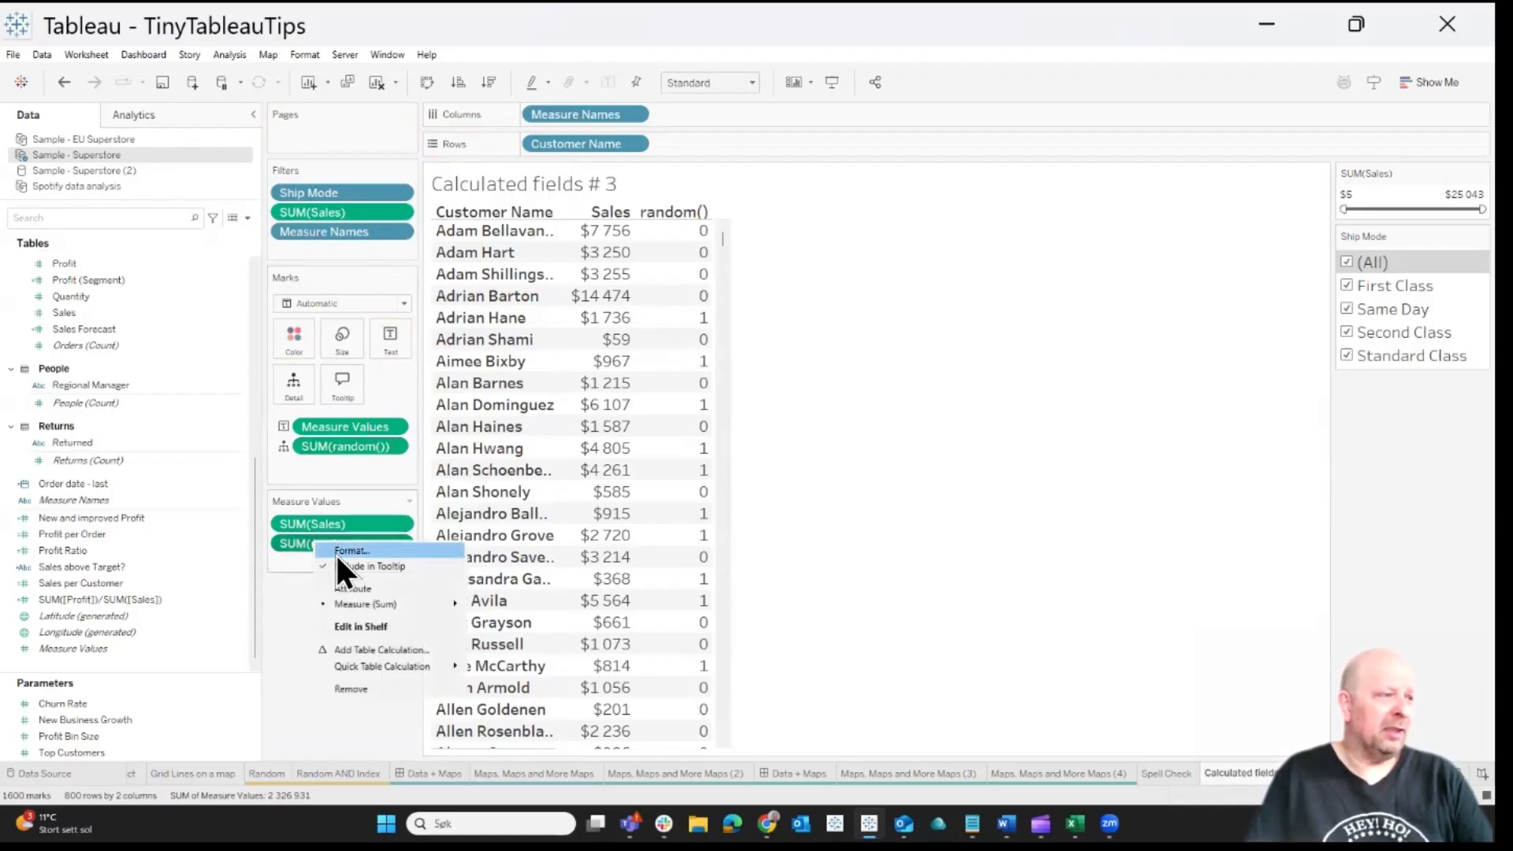
{"action": "left_click", "coordinate": [336, 553]}
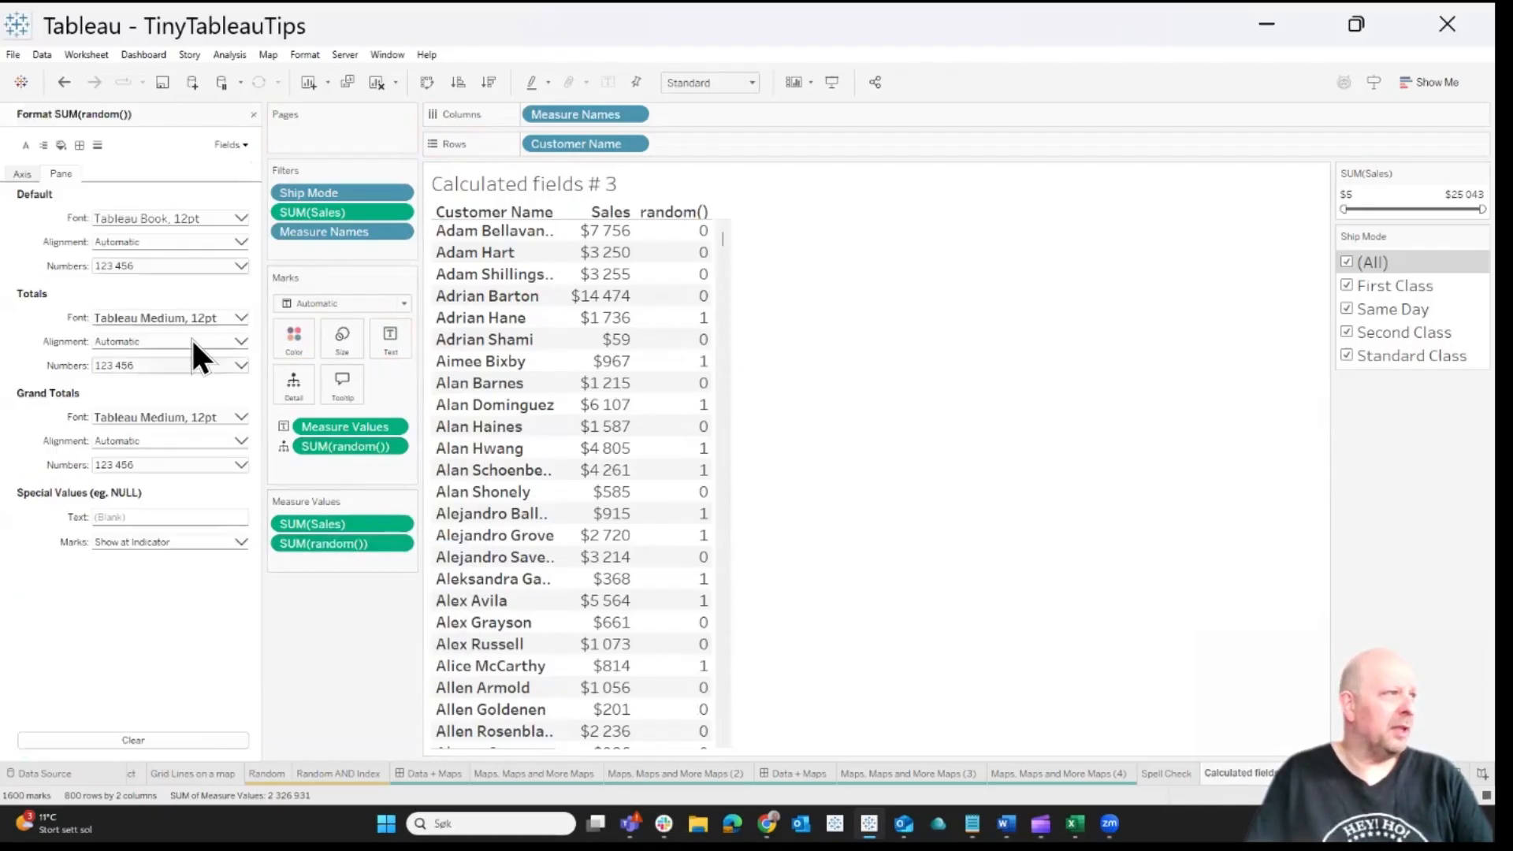
{"action": "left_click", "coordinate": [130, 267]}
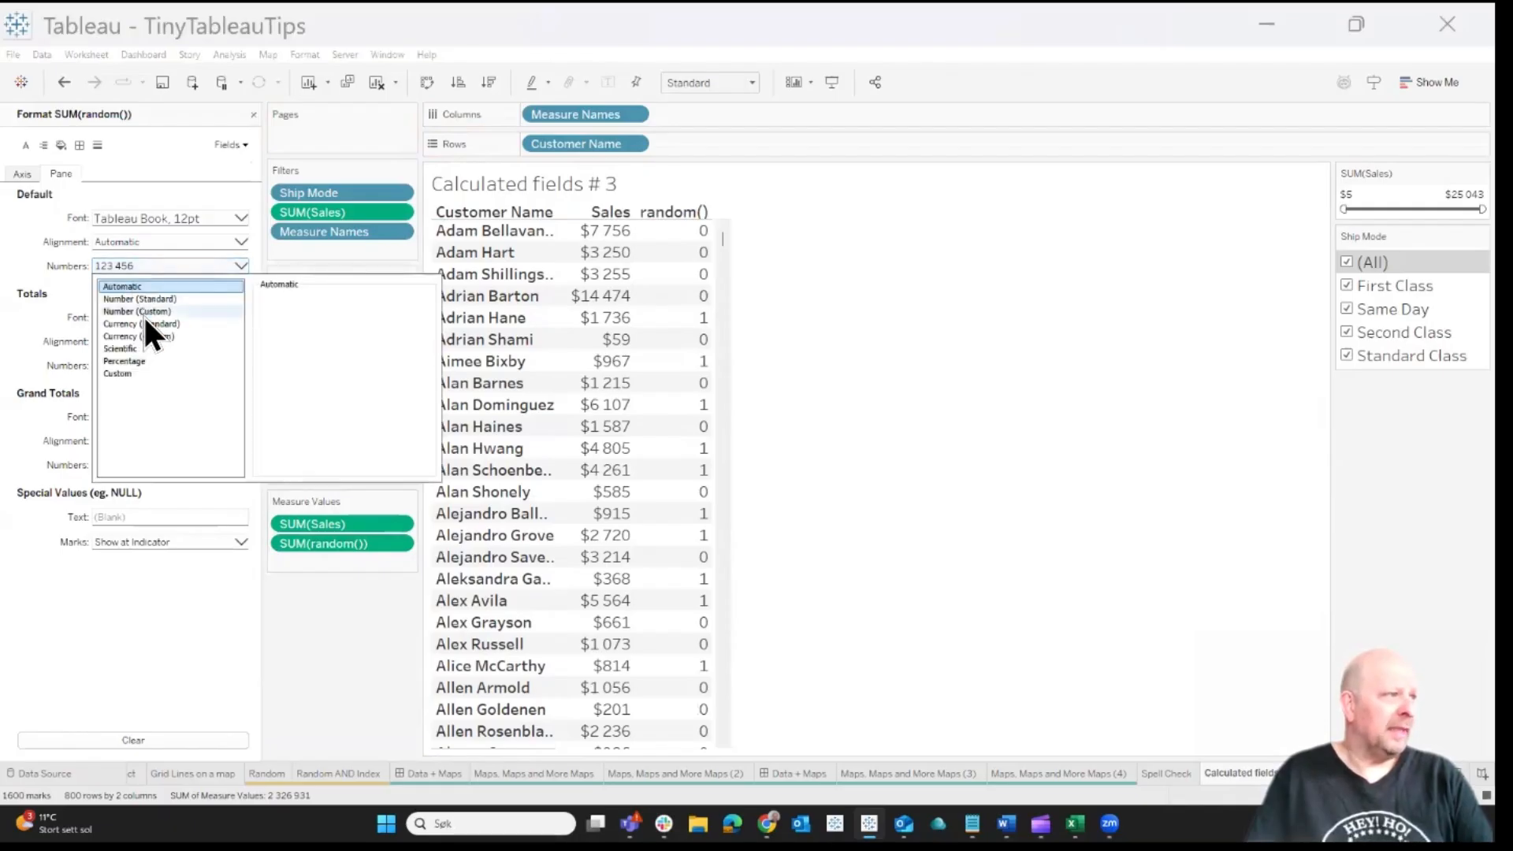
{"action": "left_click", "coordinate": [143, 312]}
{"action": "left_click", "coordinate": [342, 623]}
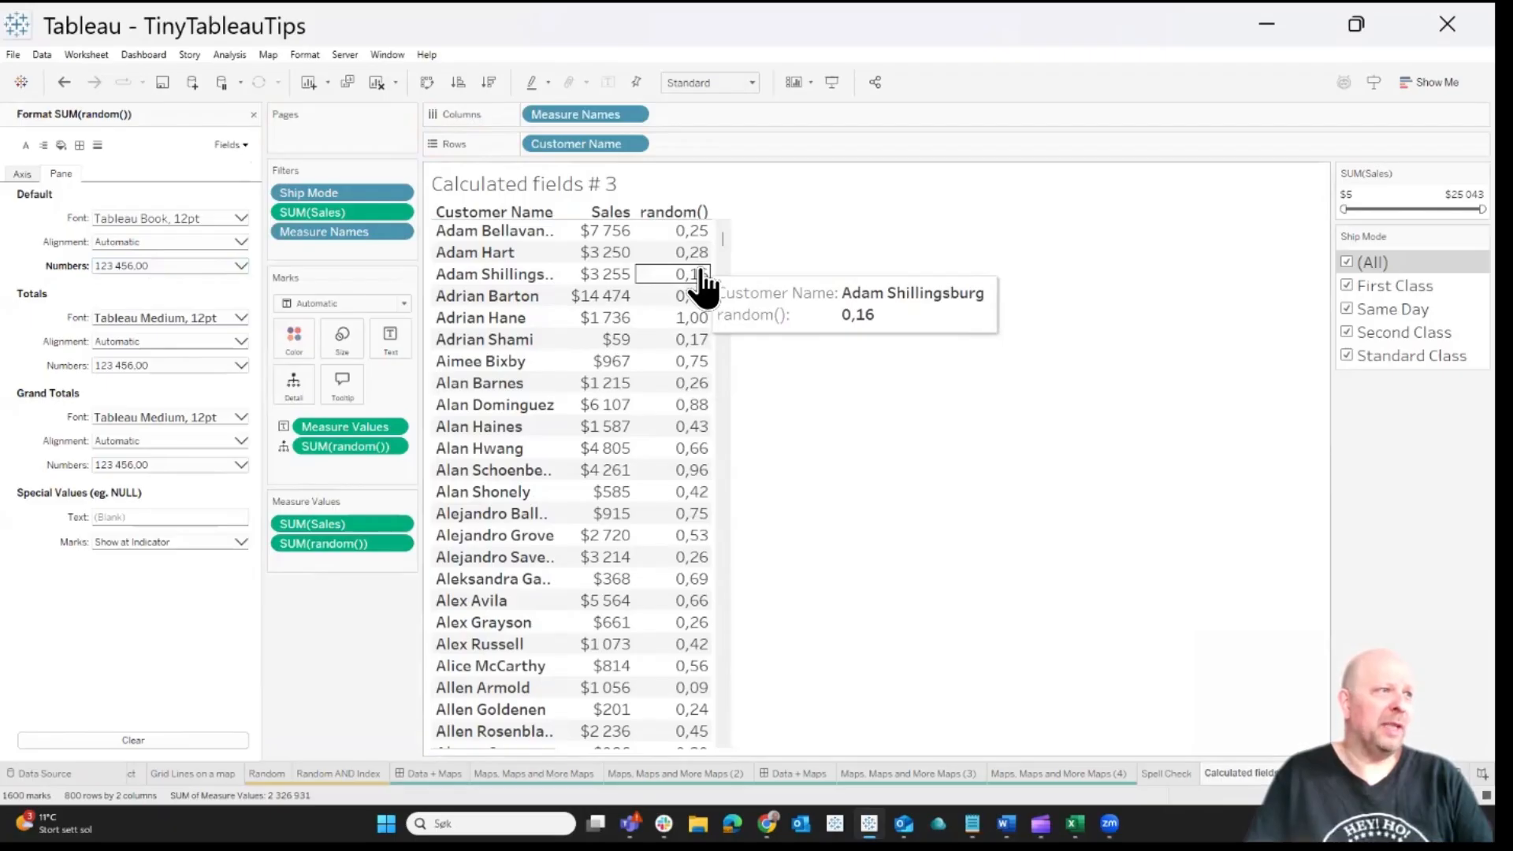
Exclude the Same Day and Second Class ship modes and raise the minimum of the Sales filter to about $4,250
{"action": "left_click", "coordinate": [1346, 309]}
{"action": "left_click", "coordinate": [1344, 330]}
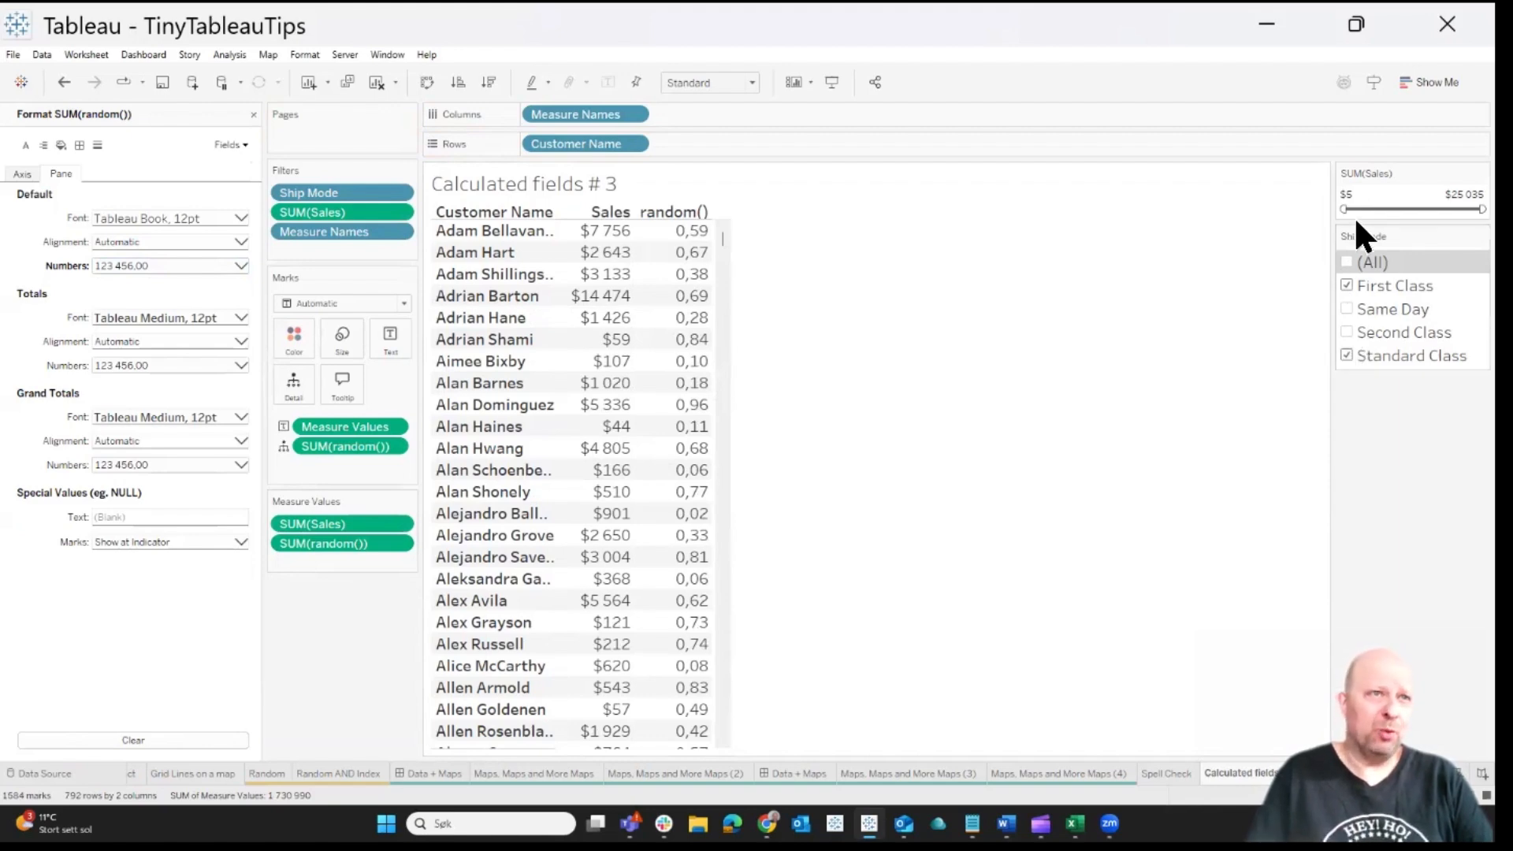
{"action": "left_click_drag", "start_coordinate": [1346, 209], "coordinate": [1367, 210]}
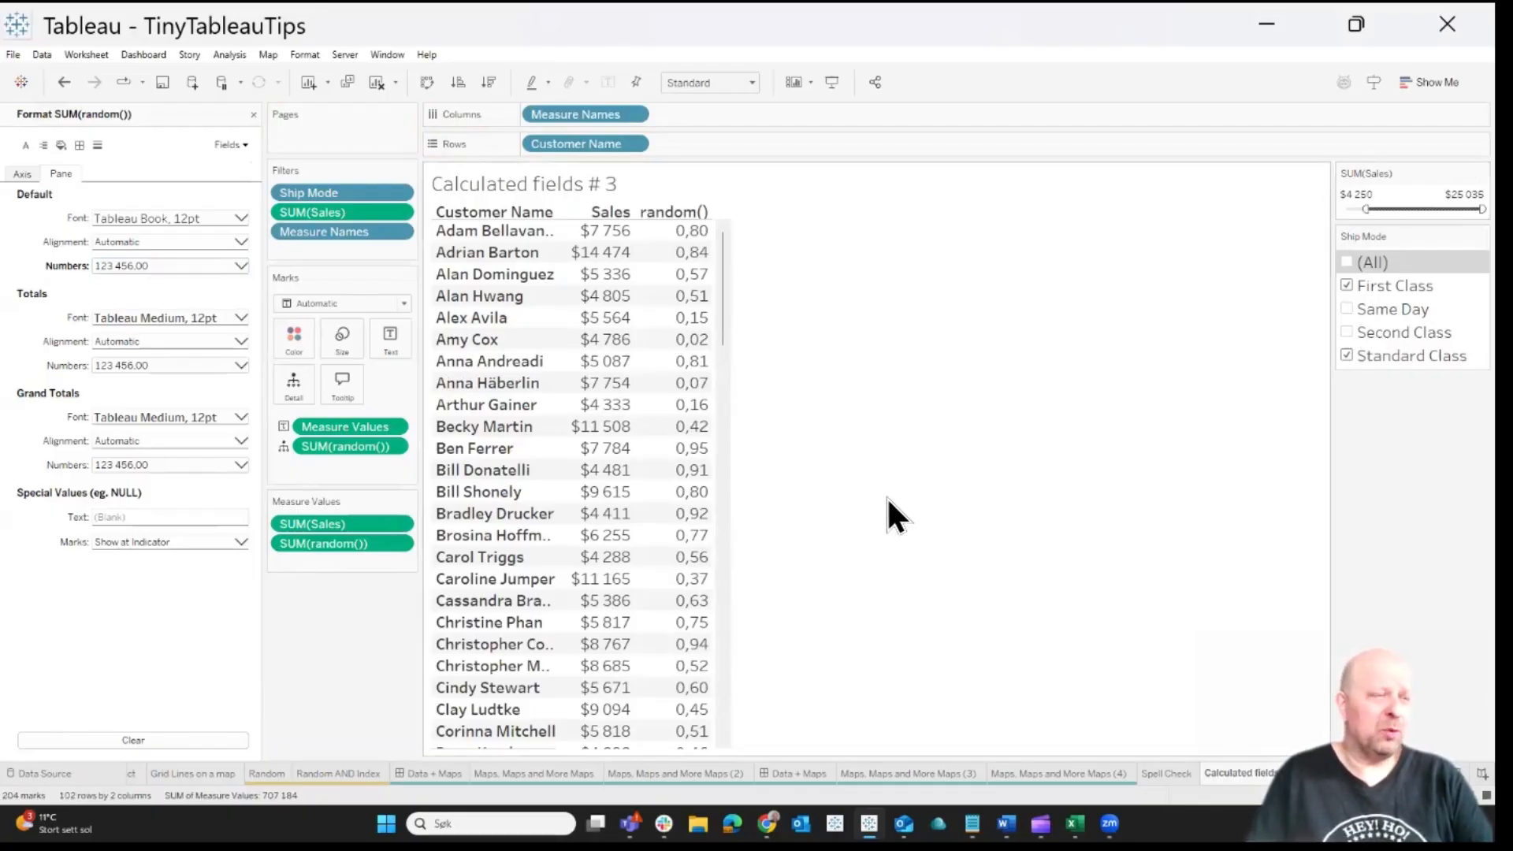
{"action": "left_click", "coordinate": [253, 114]}
{"action": "mouse_move", "coordinate": [668, 260]}
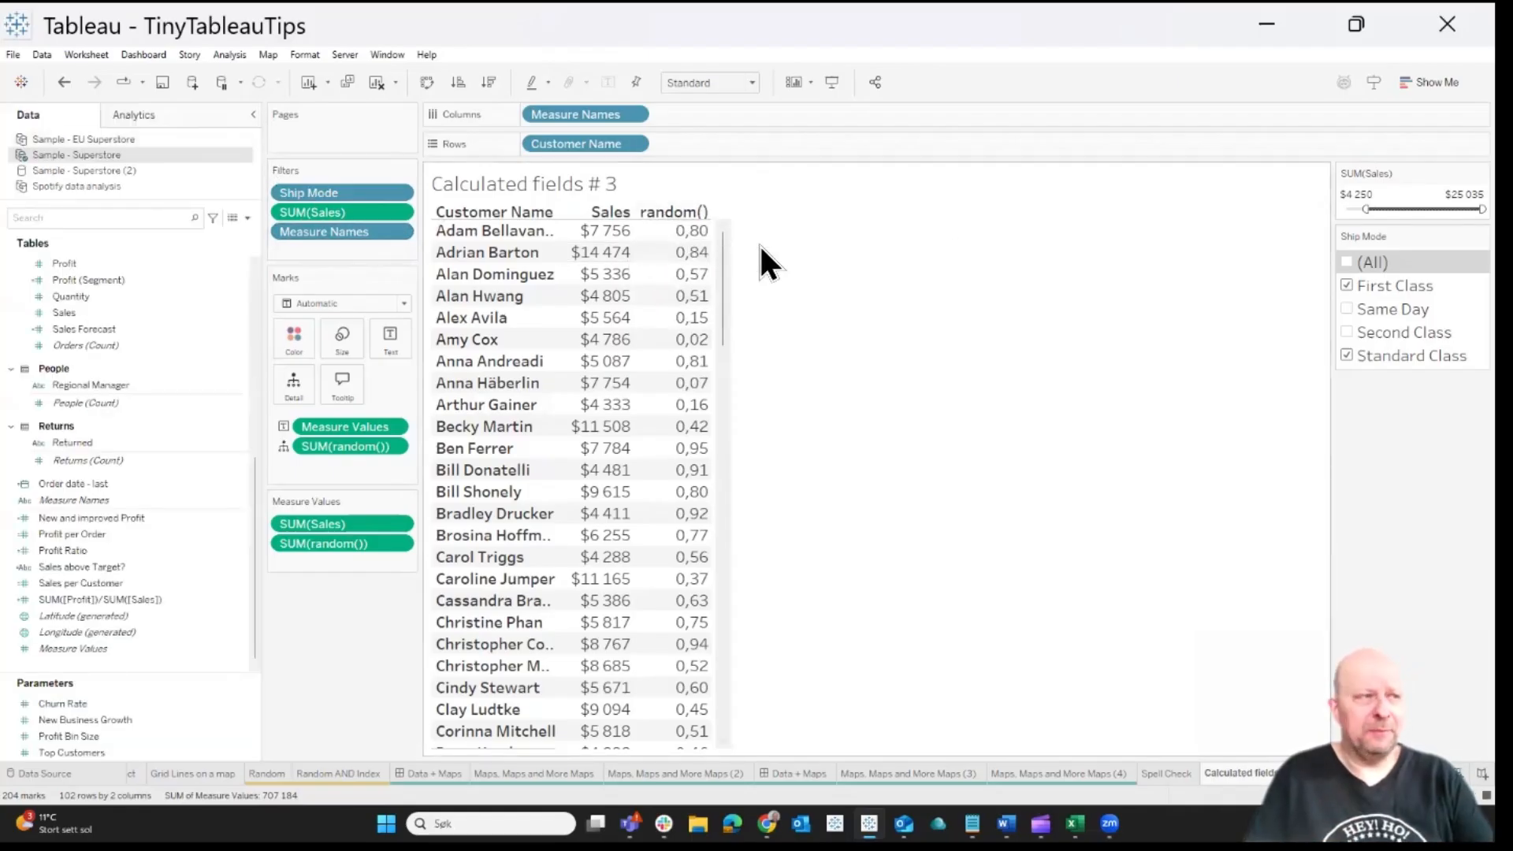
Name the random() calculation in Measure Values with a first line "//Random Number" above its formula, and set the view to Fit Width
{"action": "double_click", "coordinate": [333, 544]}
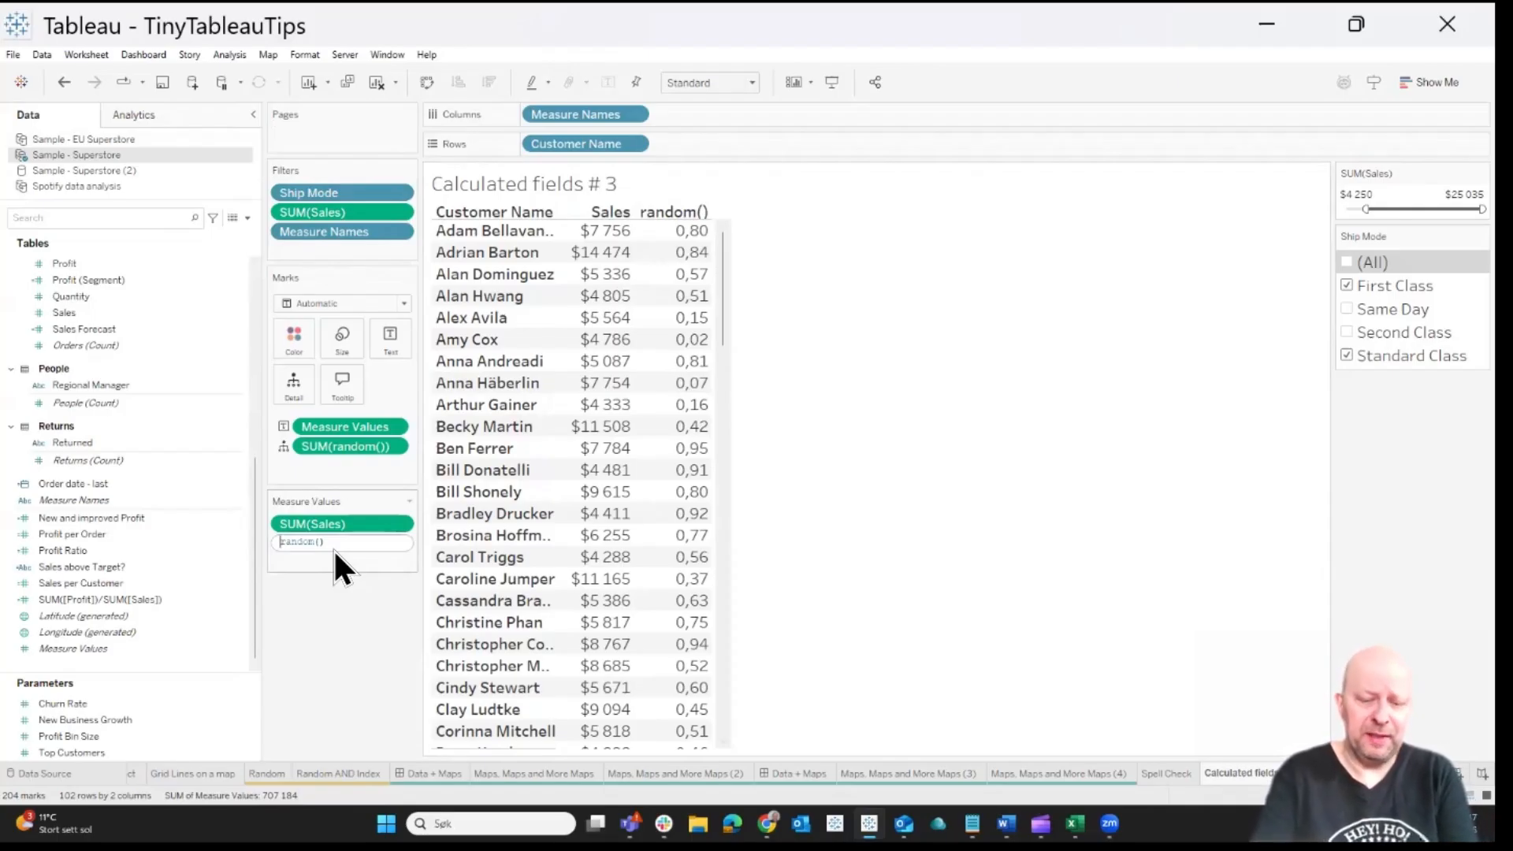
{"action": "type", "text": "//Random"}
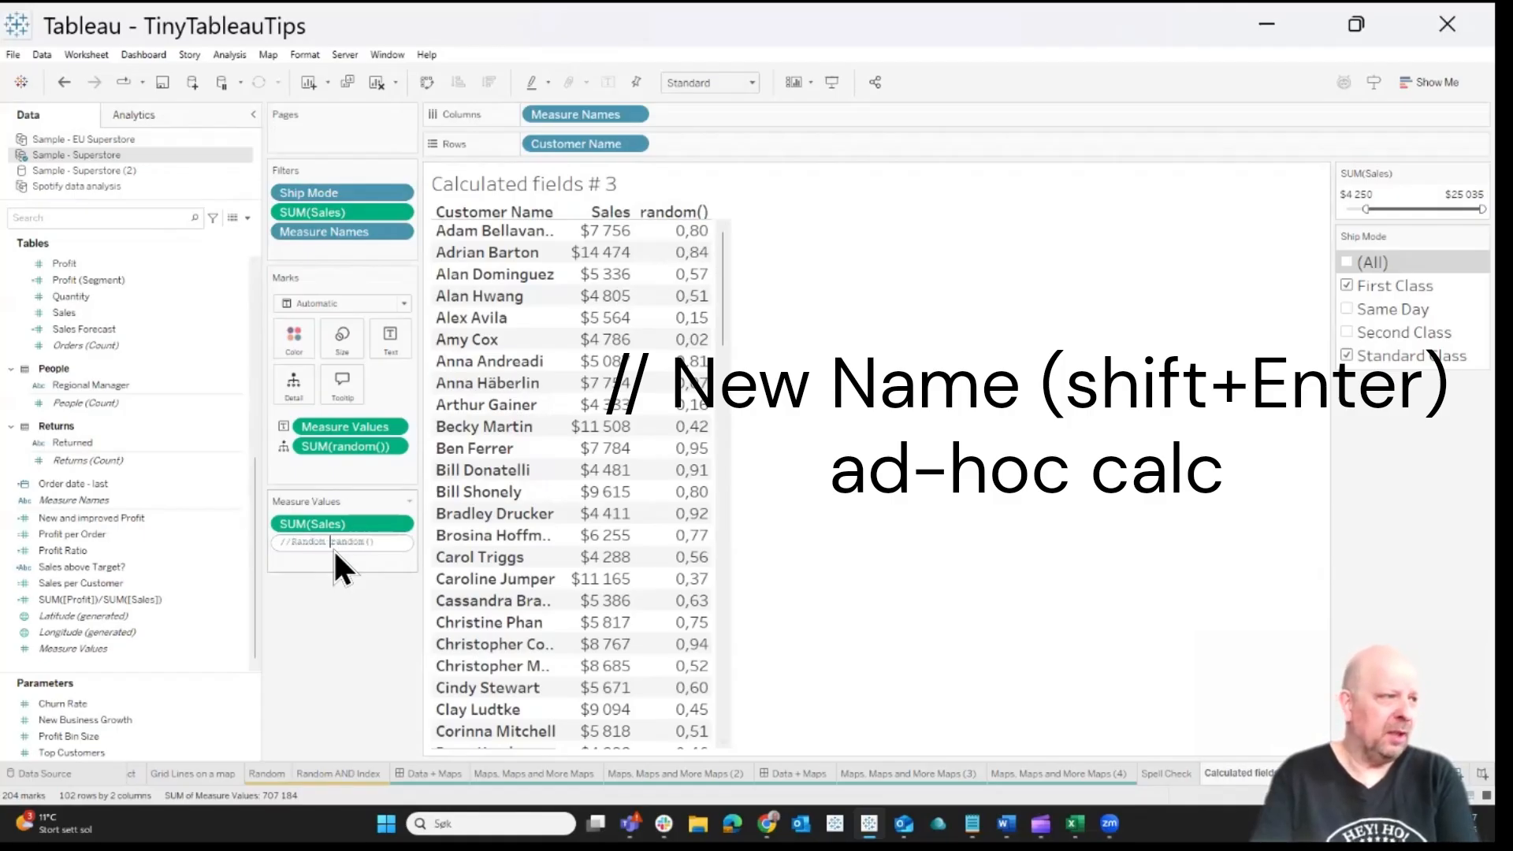
{"action": "type", "text": " Number"}
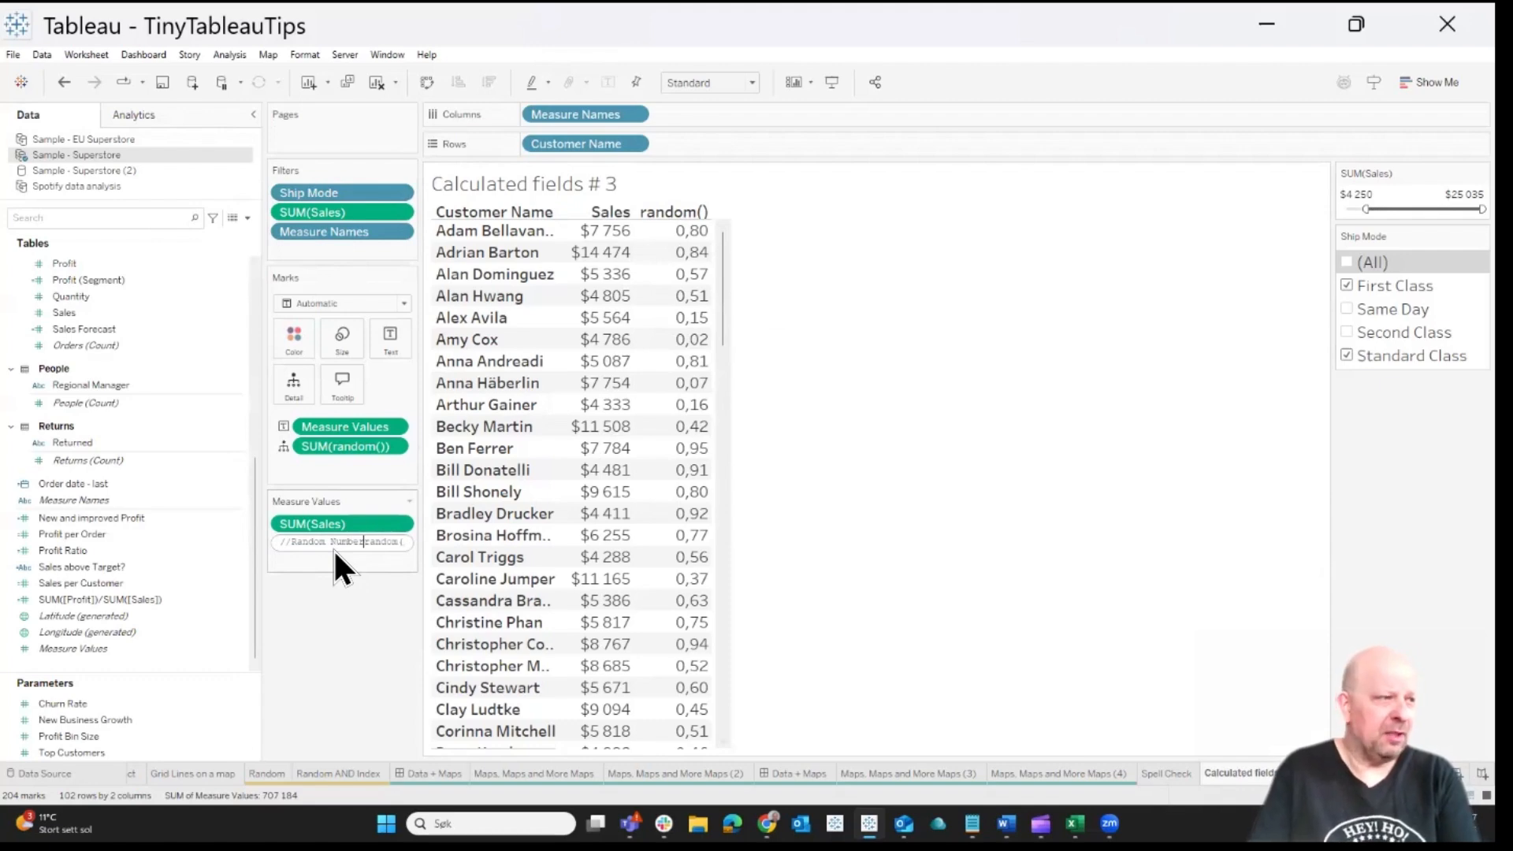
{"action": "key", "text": "shift+Return"}
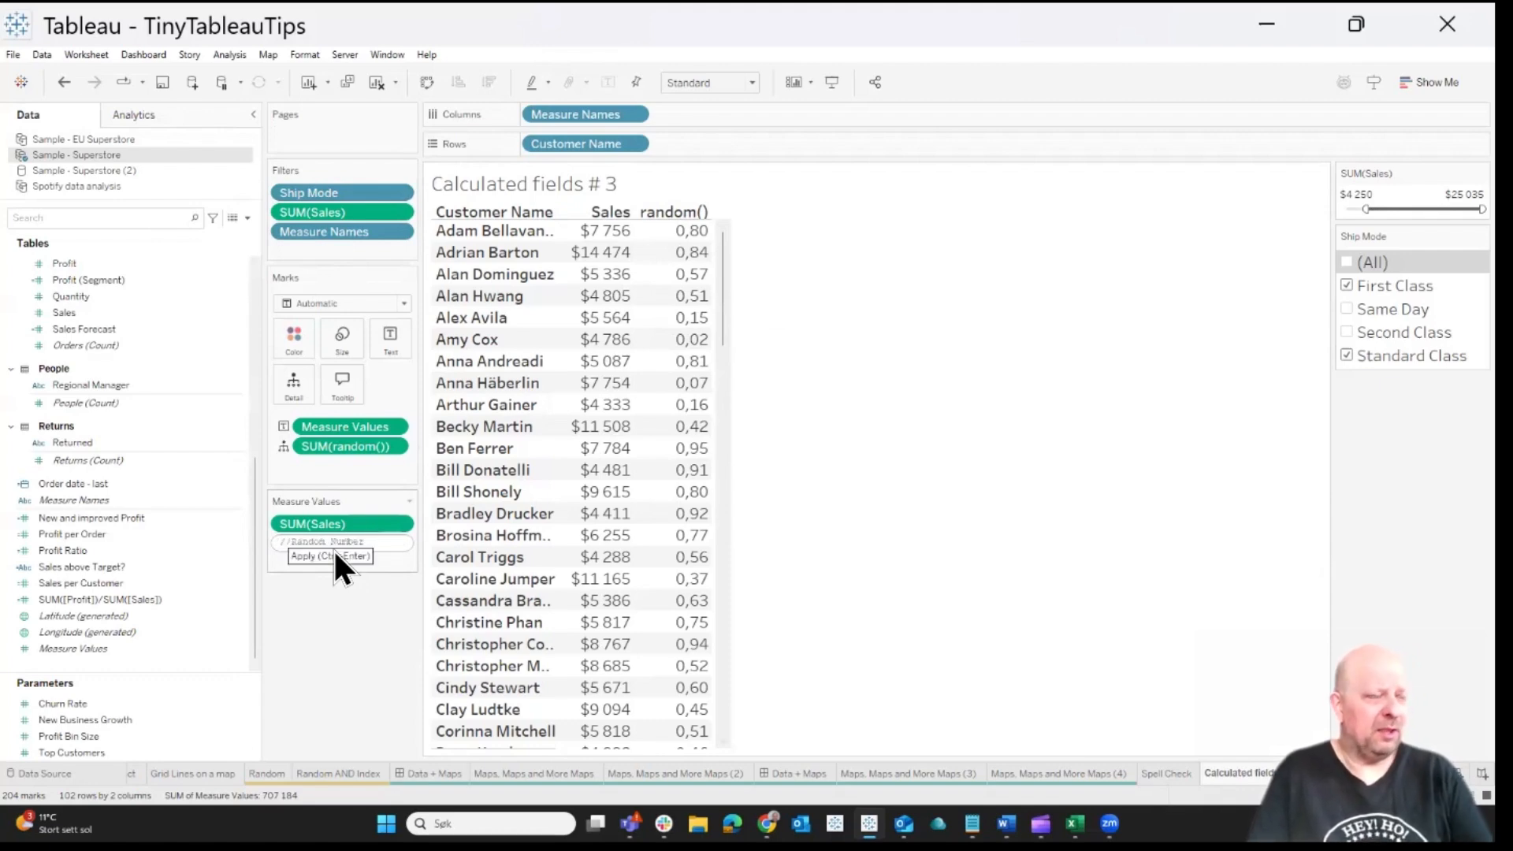
{"action": "key", "text": "Down"}
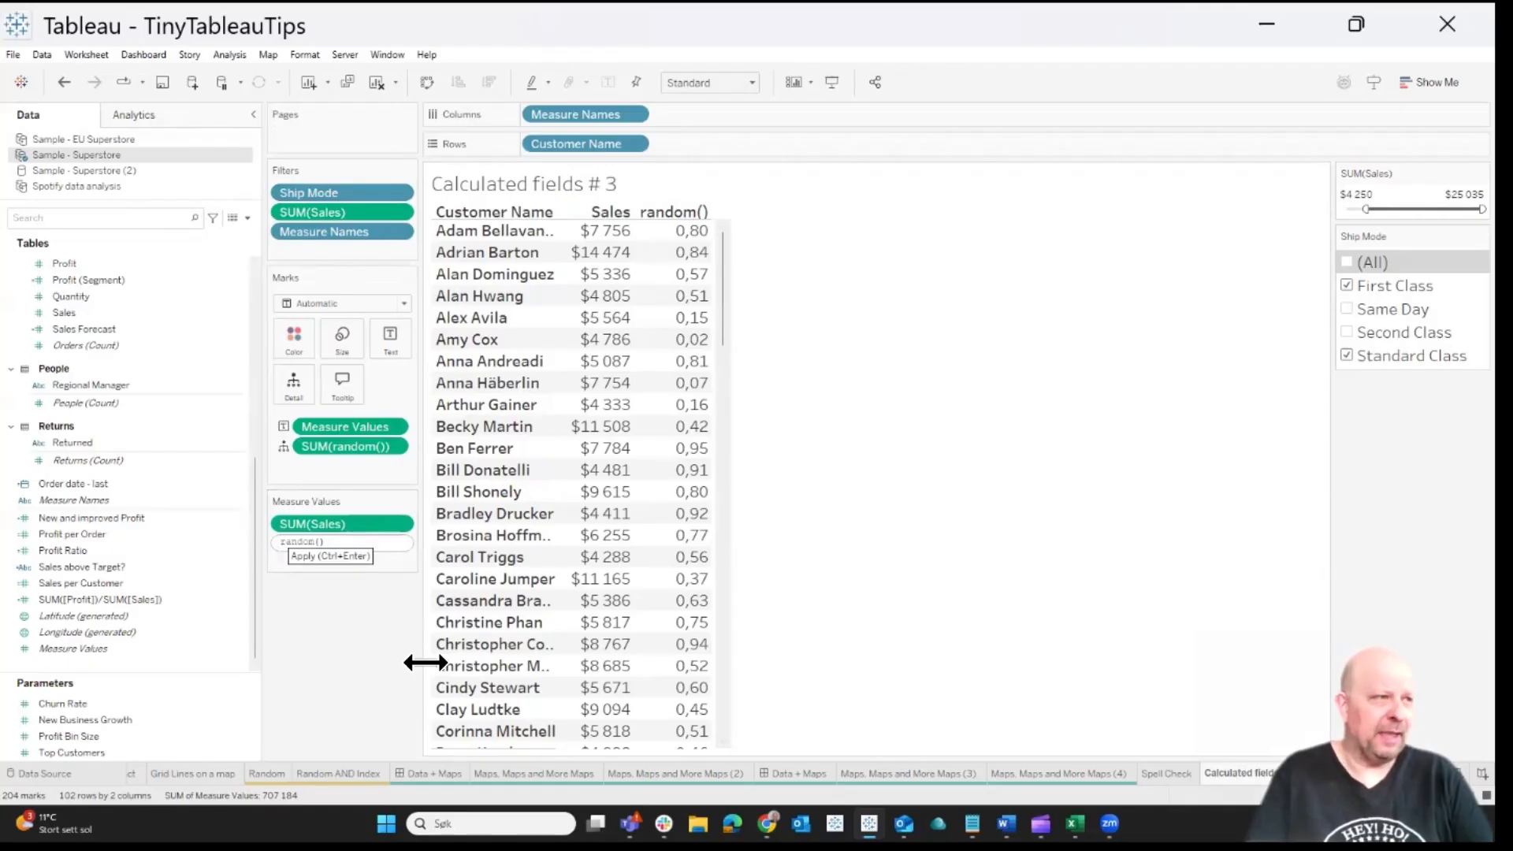
{"action": "key", "text": "Return"}
{"action": "left_click", "coordinate": [726, 84]}
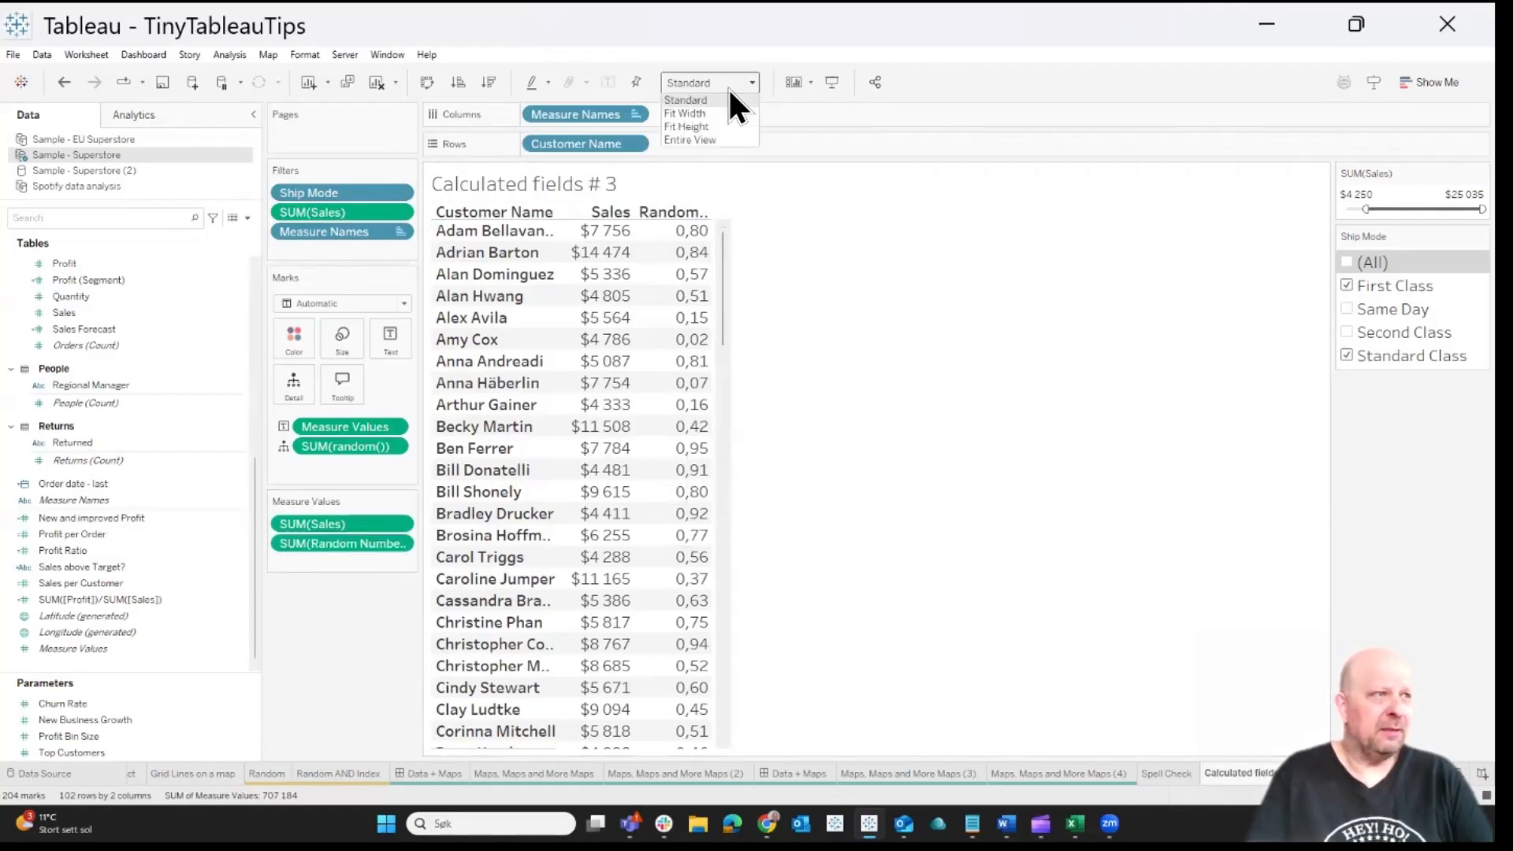
{"action": "left_click", "coordinate": [726, 114]}
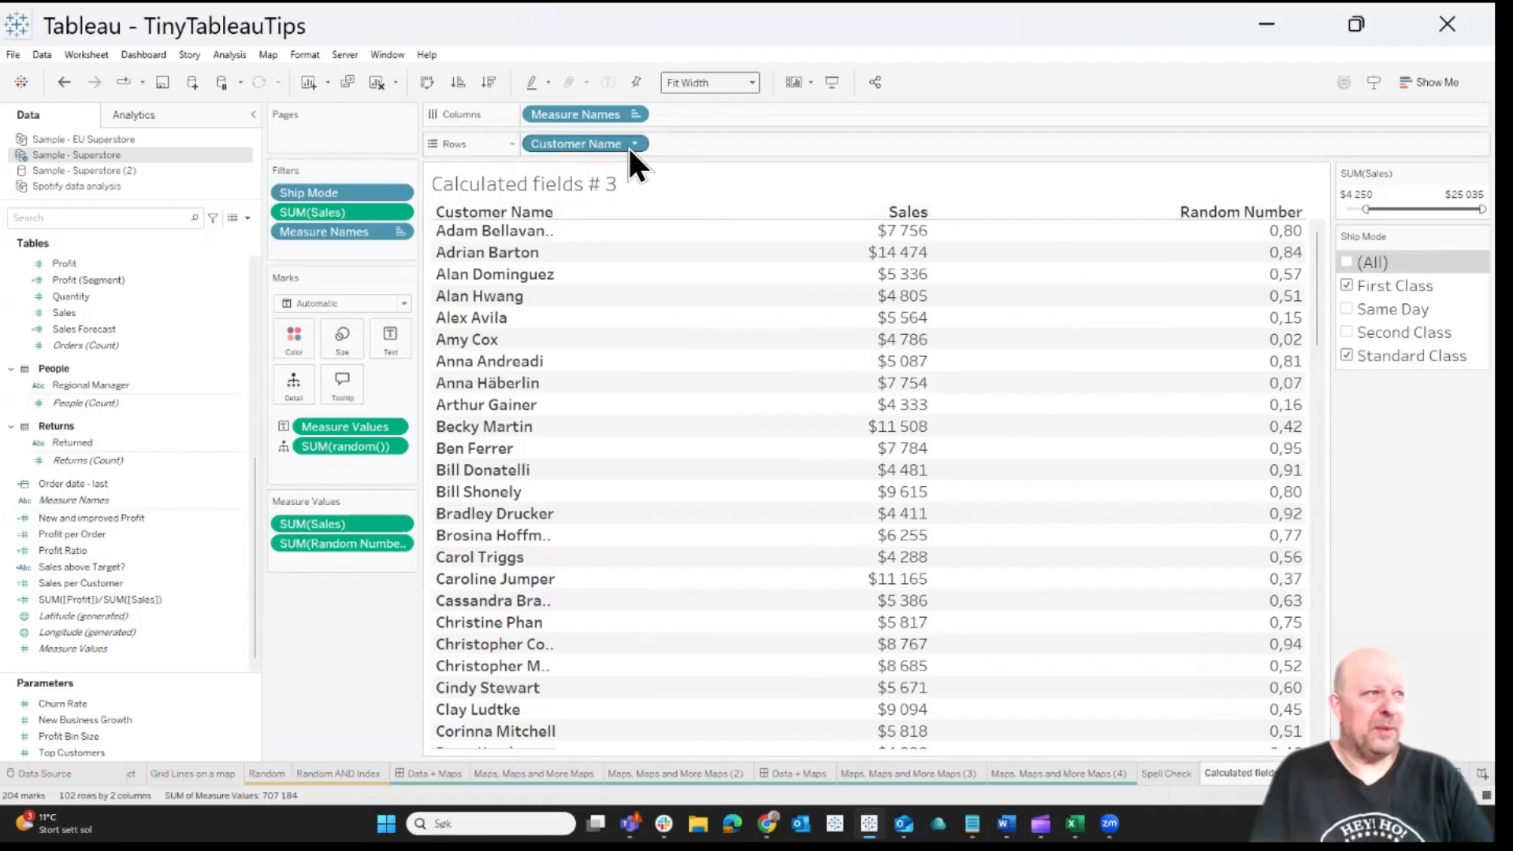
Rename the Customer Name pill on Rows for this view only by adding a "//Kunde" comment line above its field reference
{"action": "double_click", "coordinate": [570, 144]}
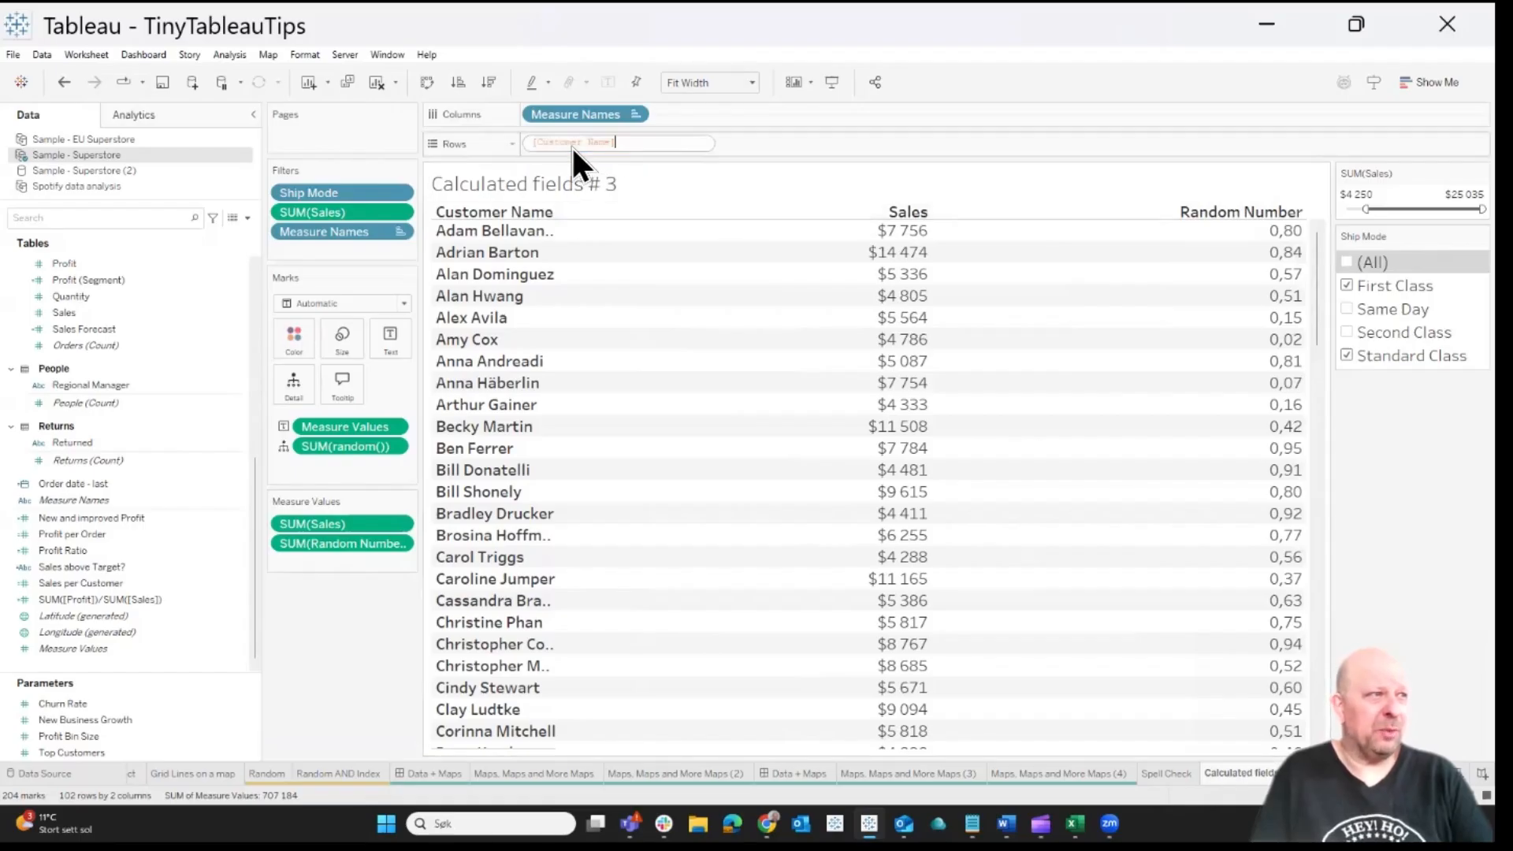
{"action": "type", "text": "//"}
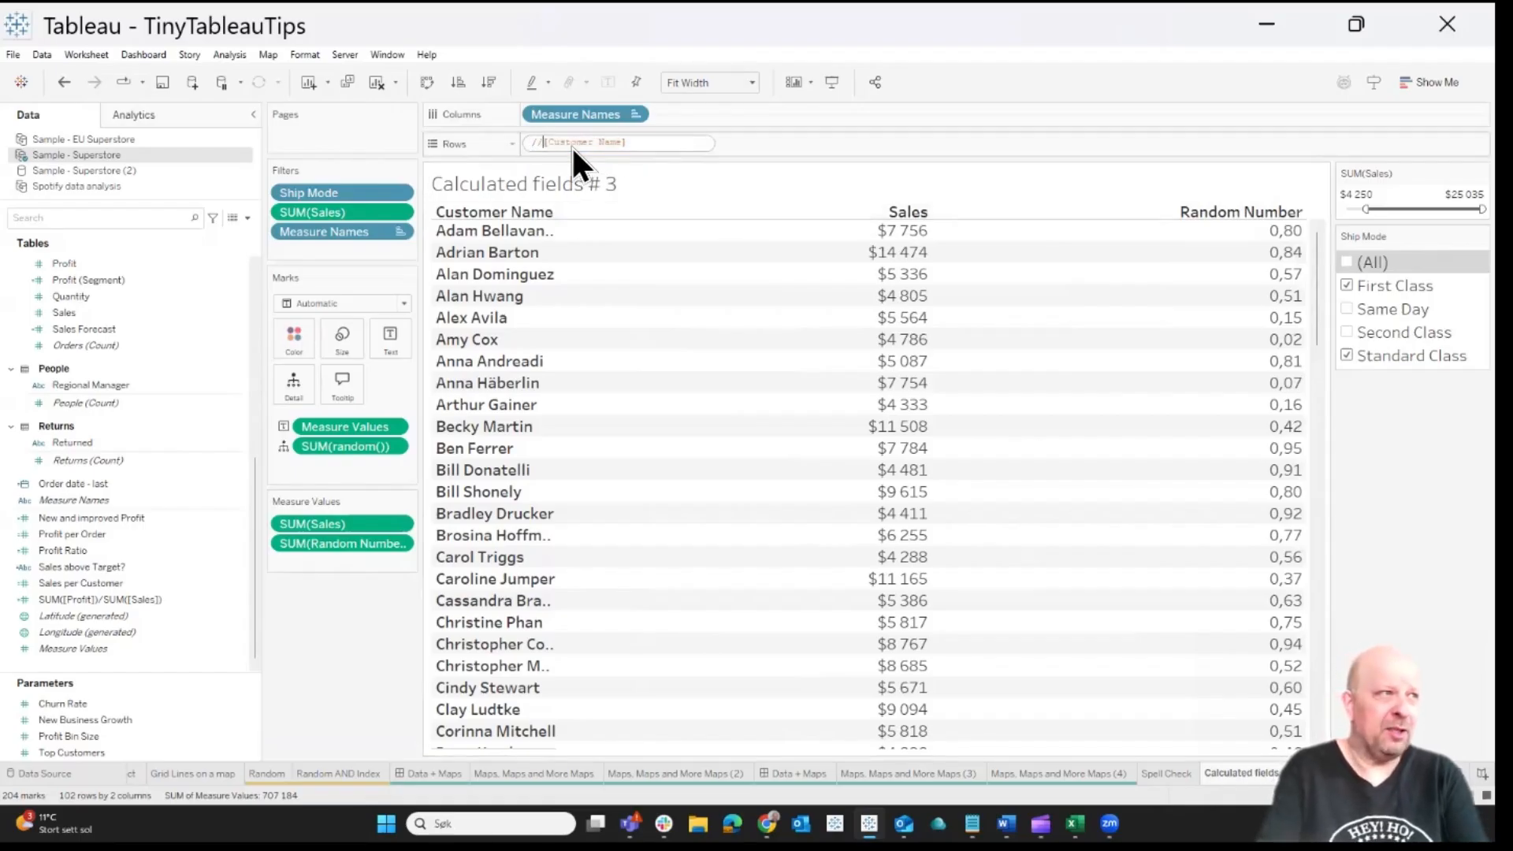
{"action": "type", "text": "Kunde"}
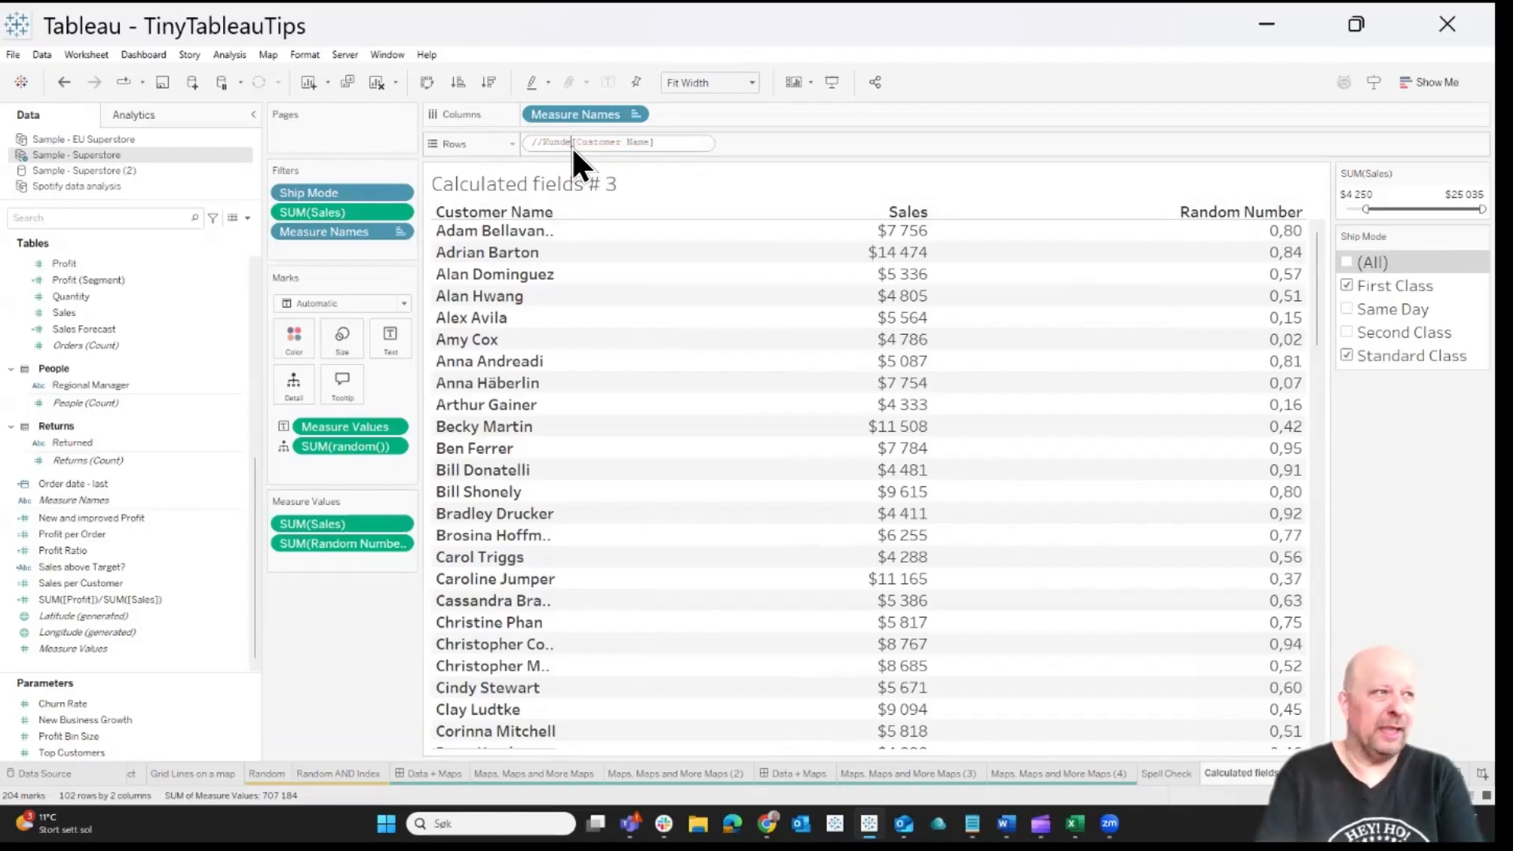
{"action": "key", "text": "BackSpace"}
{"action": "key", "text": "BackSpace"}
{"action": "key", "text": "BackSpace"}
{"action": "key", "text": "BackSpace"}
{"action": "key", "text": "BackSpace"}
{"action": "key", "text": "BackSpace"}
{"action": "key", "text": "BackSpace"}
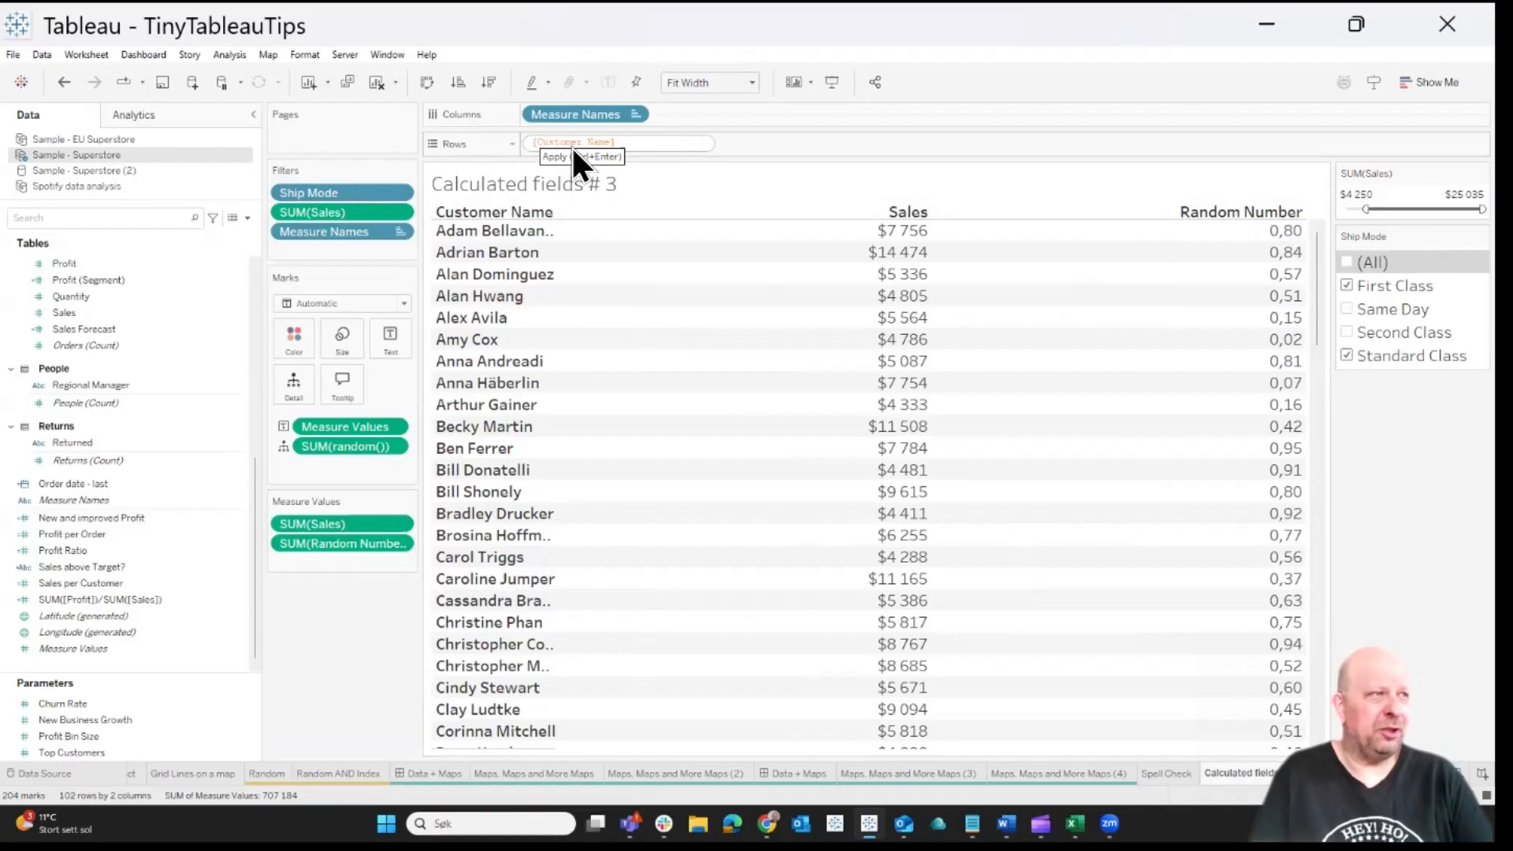
{"action": "key", "text": "Return"}
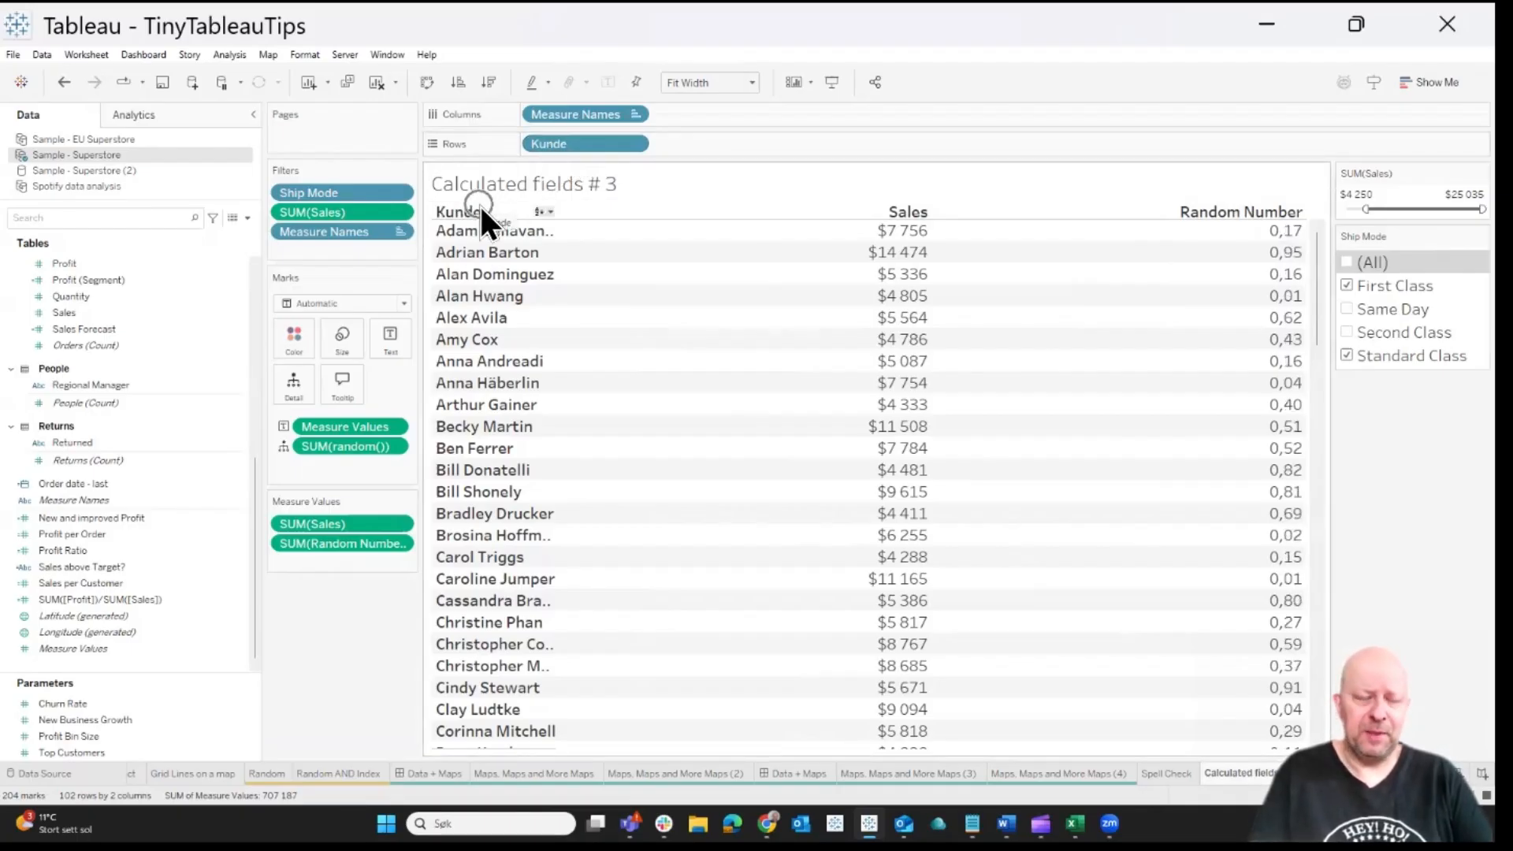
Find the Customer Name field in the Orders table and check its name in the data source
{"action": "scroll", "coordinate": [118, 380], "scroll_direction": "up", "scroll_amount": 8}
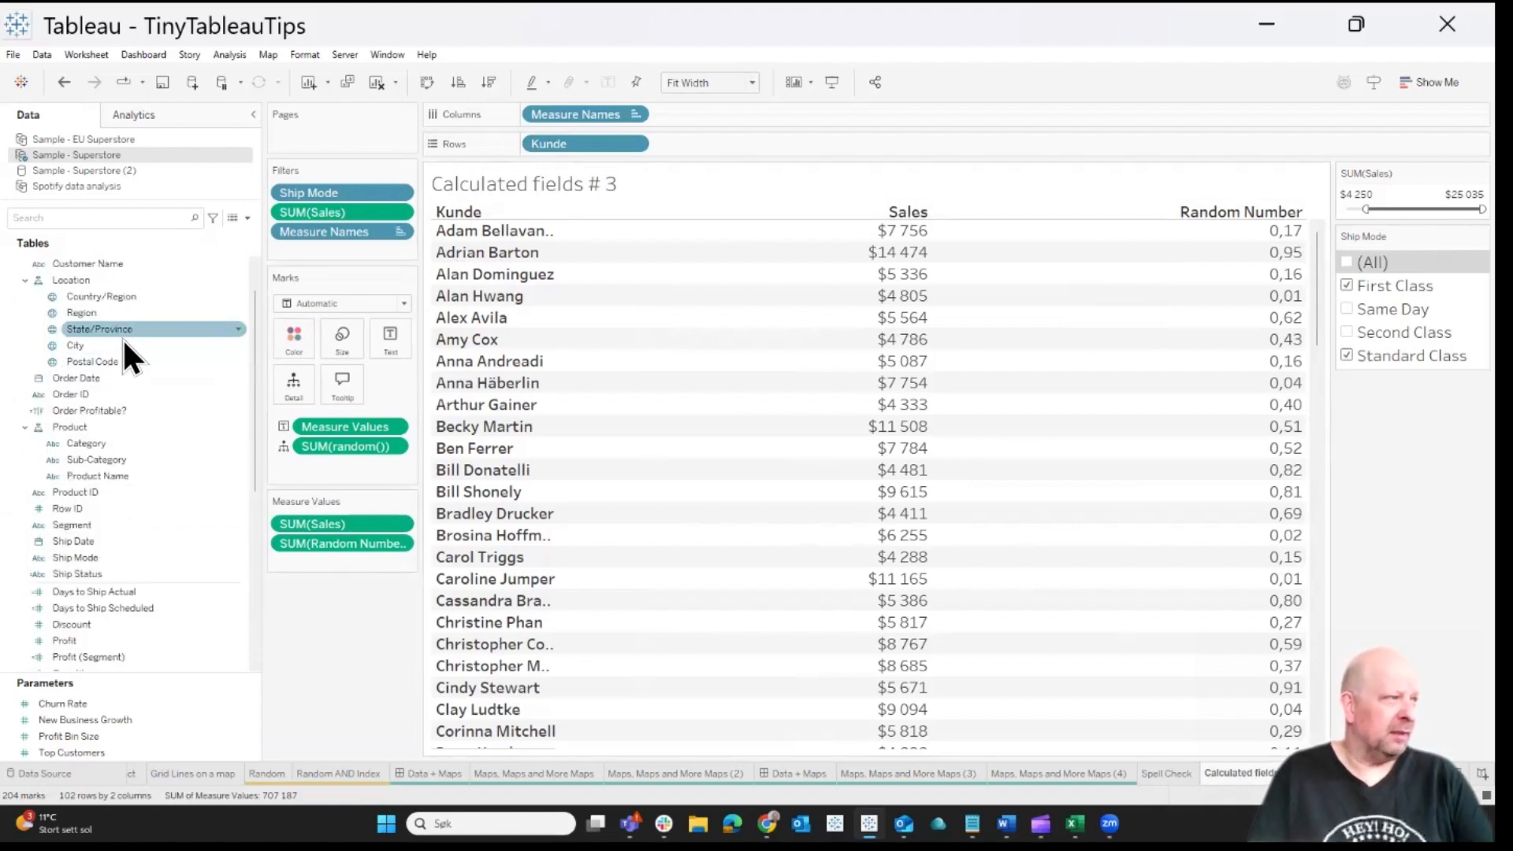
{"action": "scroll", "coordinate": [121, 338], "scroll_direction": "up", "scroll_amount": 2}
{"action": "left_click", "coordinate": [119, 314]}
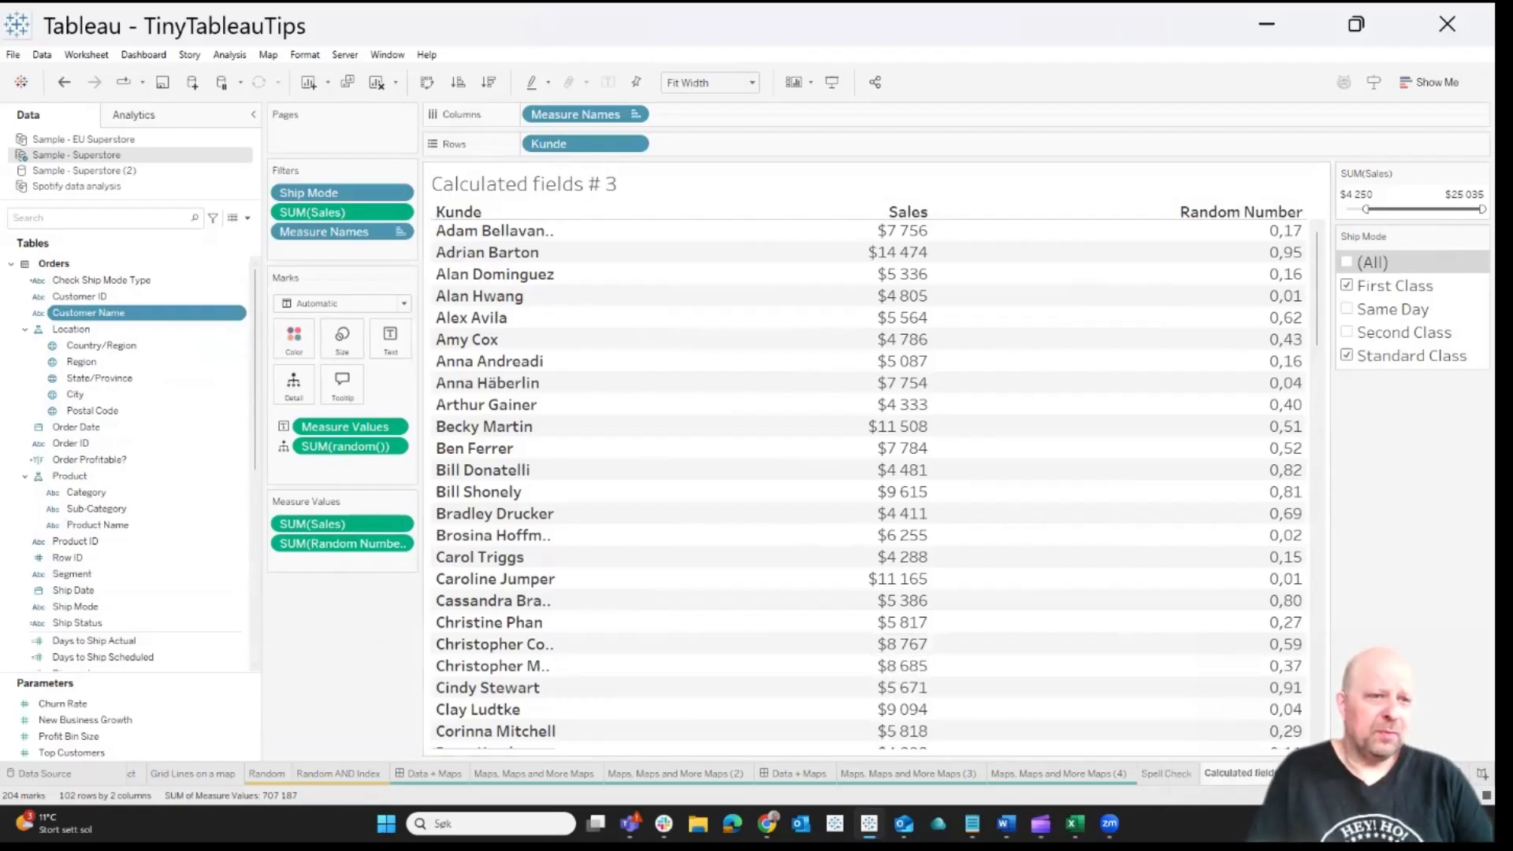
Switch to the sheet "Calculated fields # 3 (2)" and add a grand total to the Sales by Sub-Category bar chart
{"action": "left_click", "coordinate": [1349, 774]}
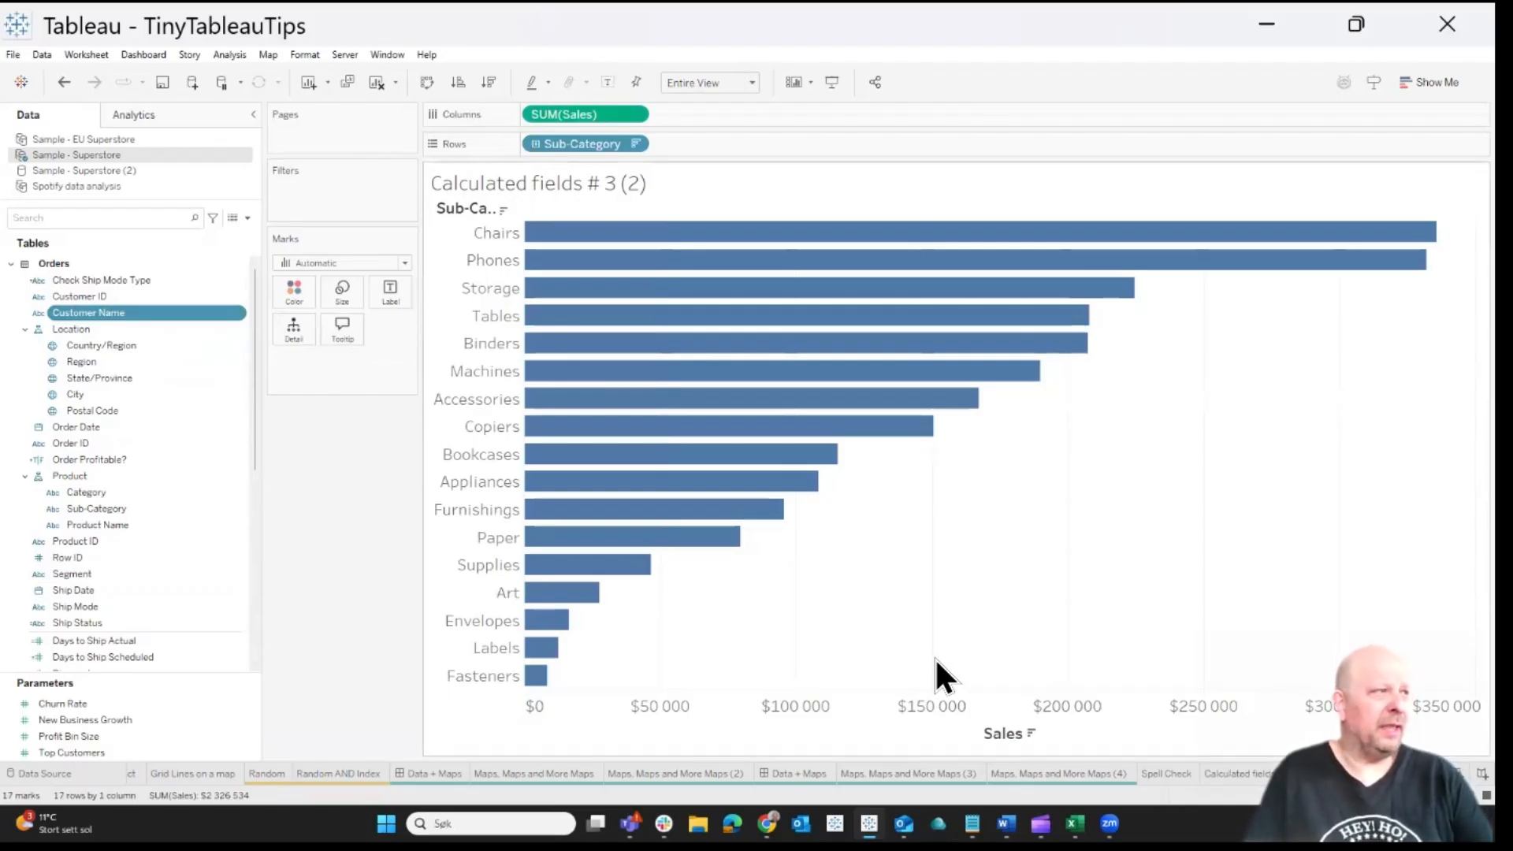
{"action": "left_click", "coordinate": [134, 113]}
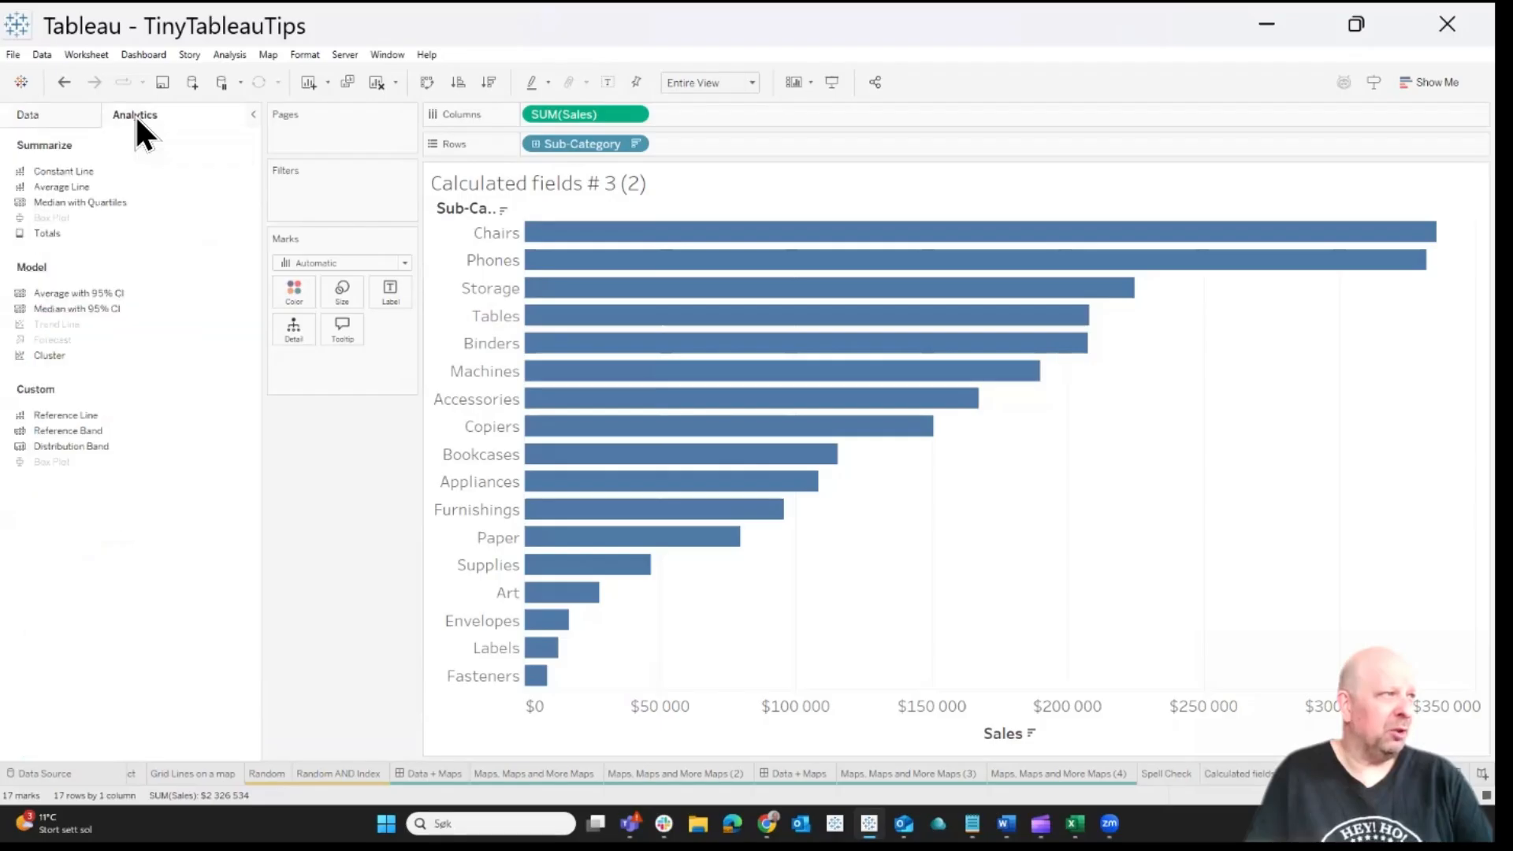
{"action": "left_click_drag", "start_coordinate": [58, 234], "coordinate": [674, 253]}
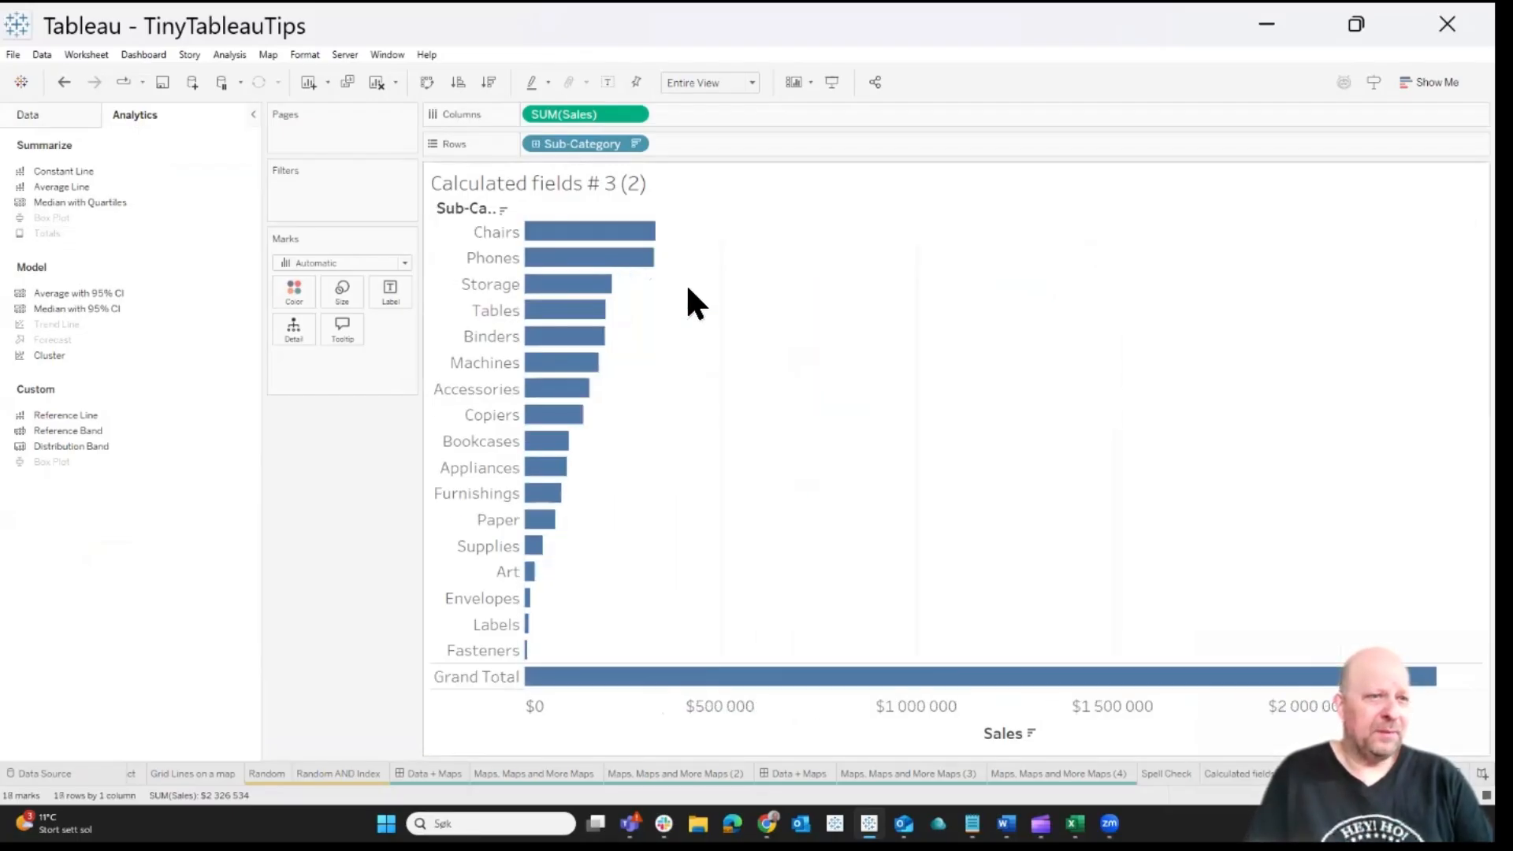
{"action": "mouse_move", "coordinate": [1293, 684]}
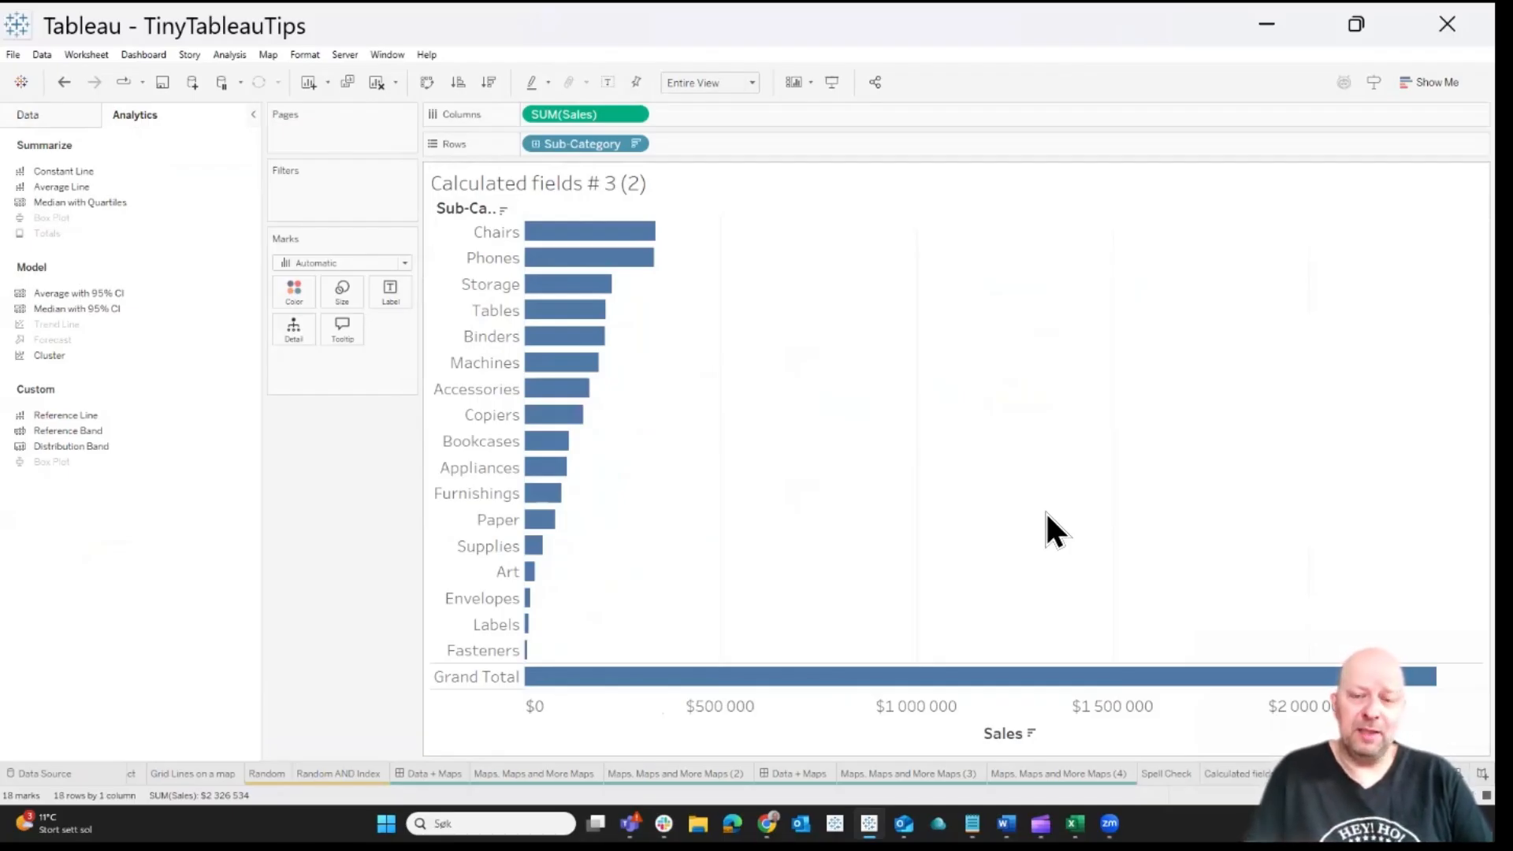
{"action": "mouse_move", "coordinate": [726, 678]}
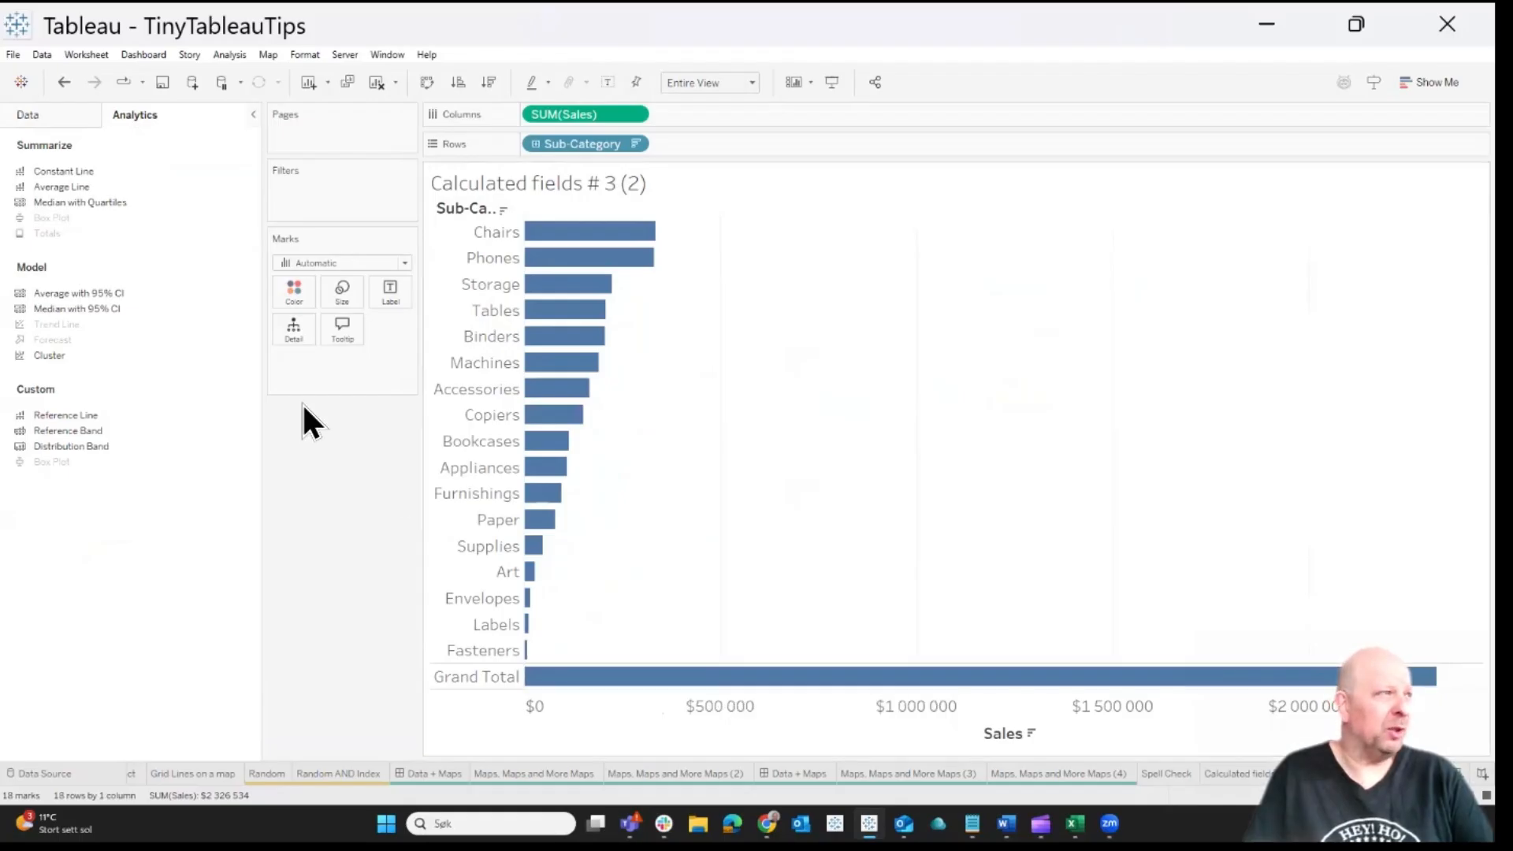
Create a new calculated field named "Remove GT" in the Sample - Superstore data source
{"action": "left_click", "coordinate": [43, 119]}
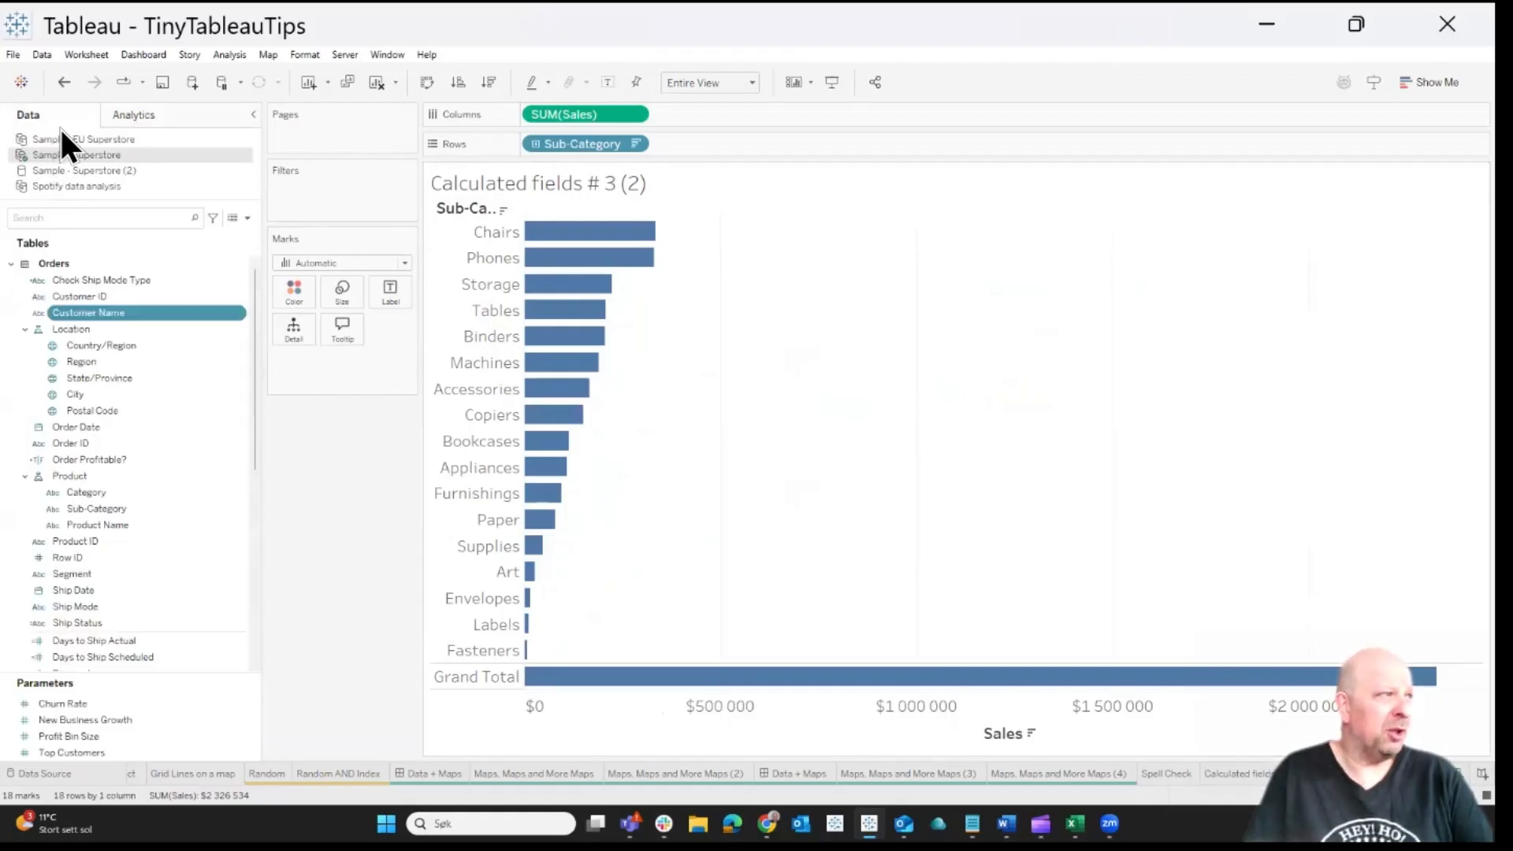
{"action": "left_click", "coordinate": [250, 219]}
{"action": "left_click", "coordinate": [199, 234]}
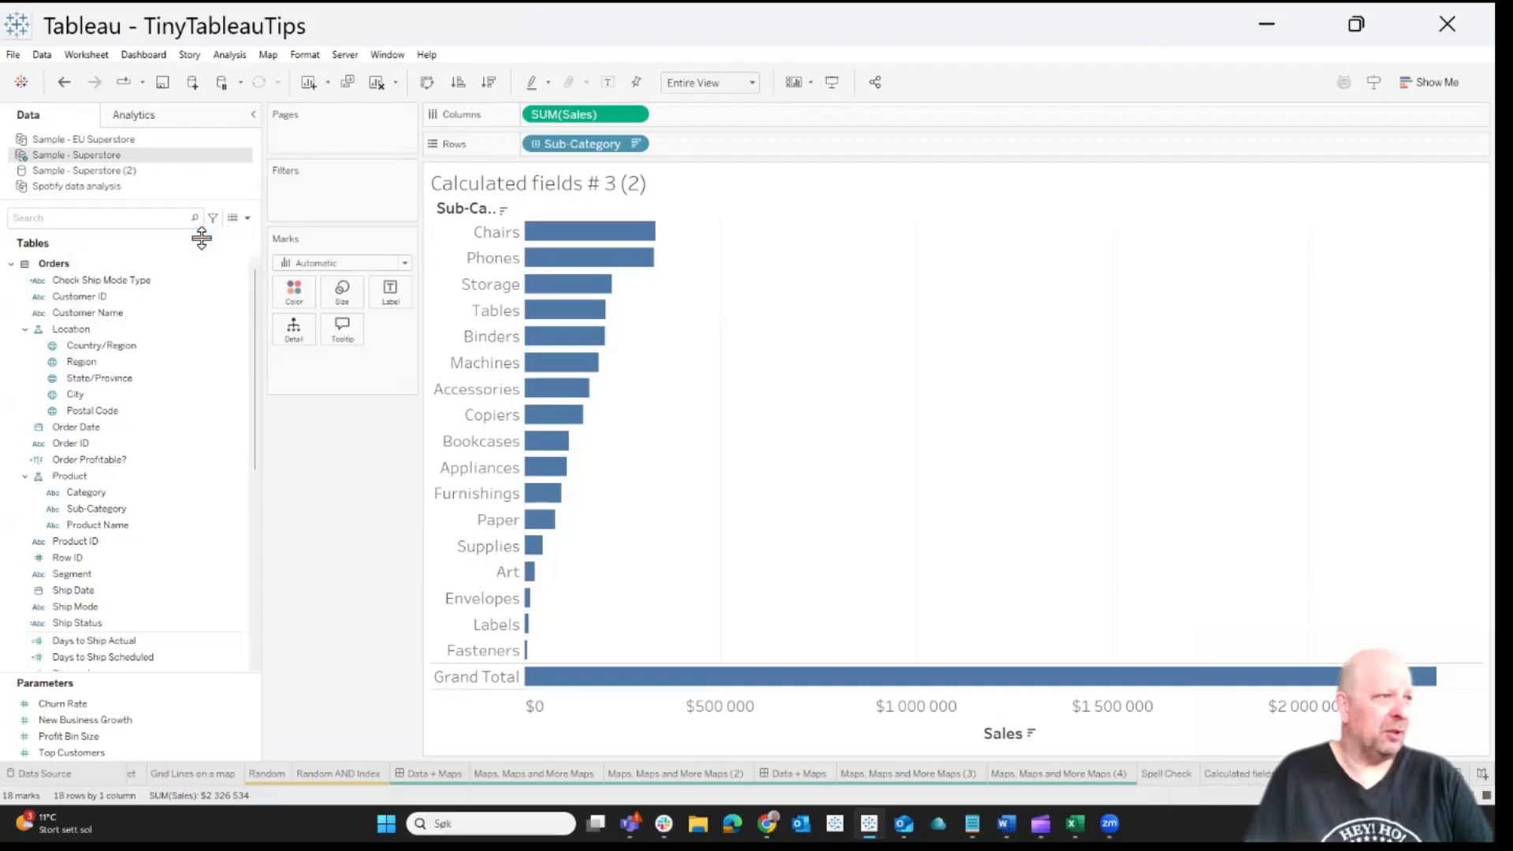
{"action": "type", "text": "Remo"}
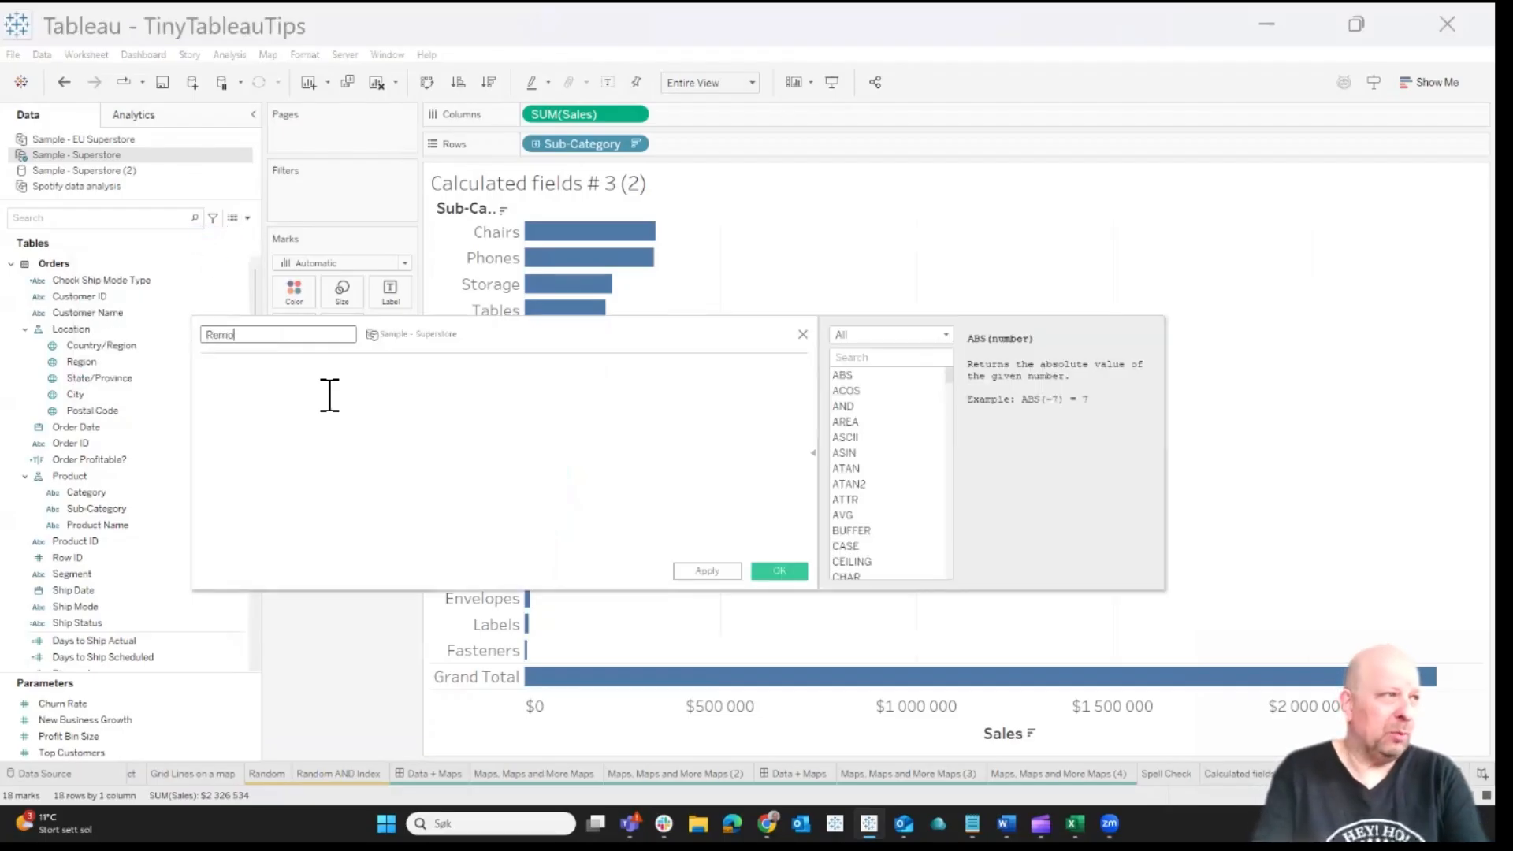
{"action": "type", "text": "ve GT"}
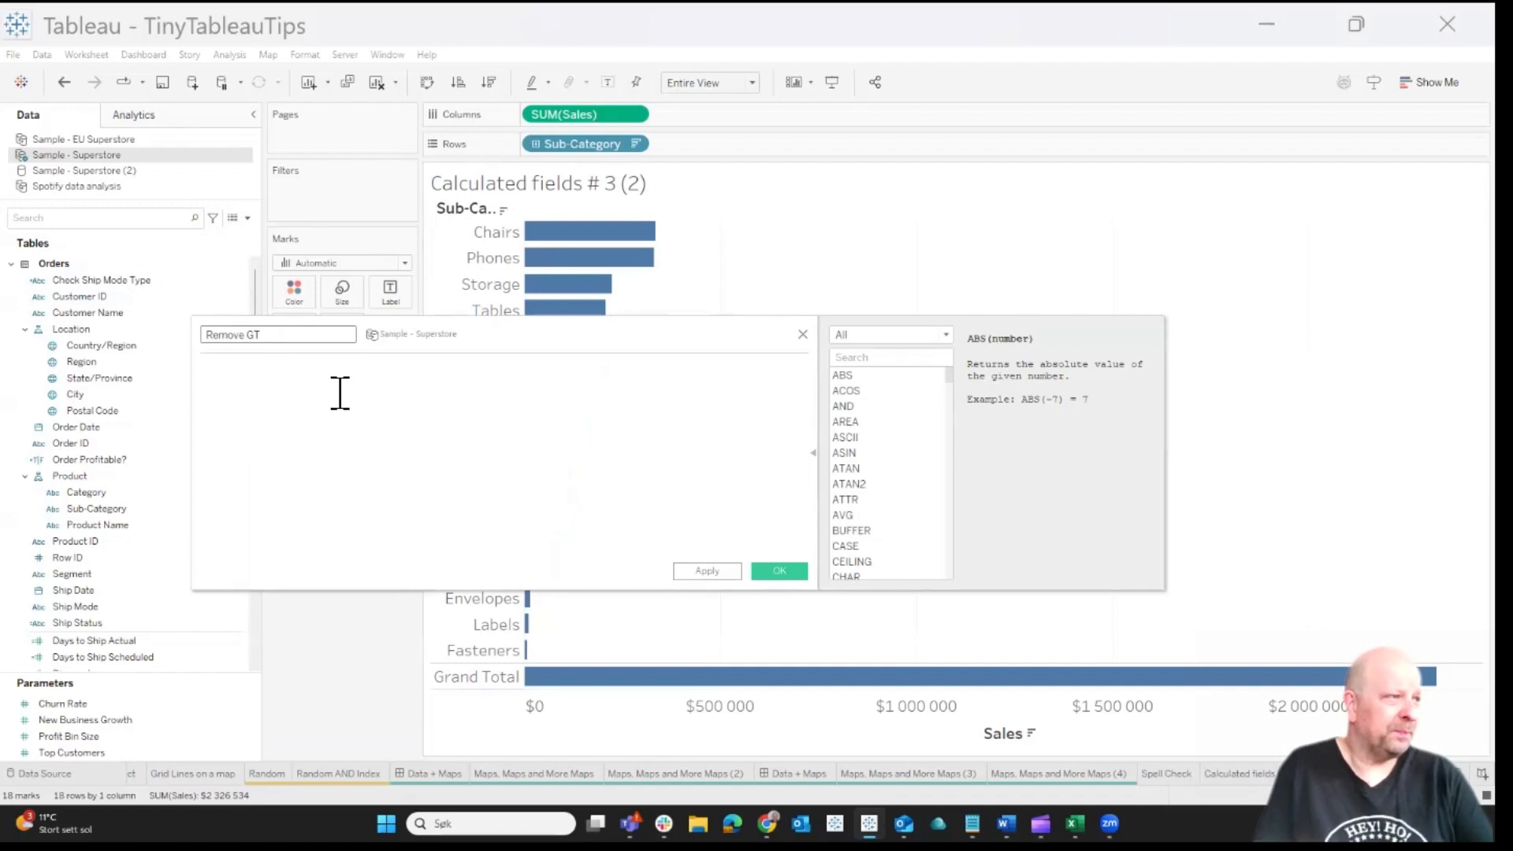
Begin the Remove GT formula with the condition IF SIZE()=1 THEN 0
{"action": "left_click", "coordinate": [340, 392]}
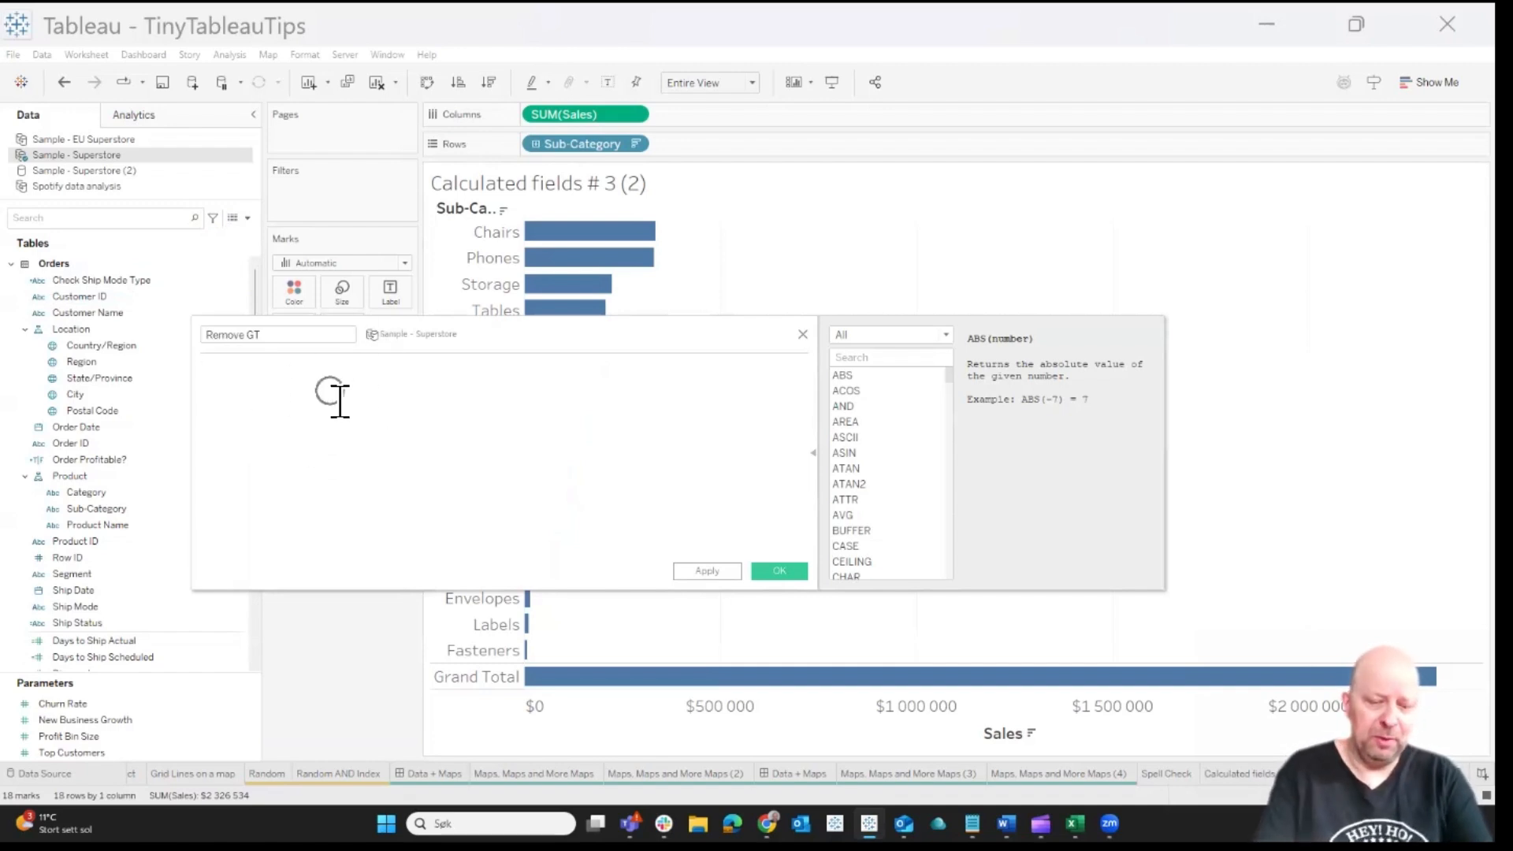
{"action": "type", "text": "if"}
{"action": "key", "text": "Return"}
{"action": "type", "text": "siz"}
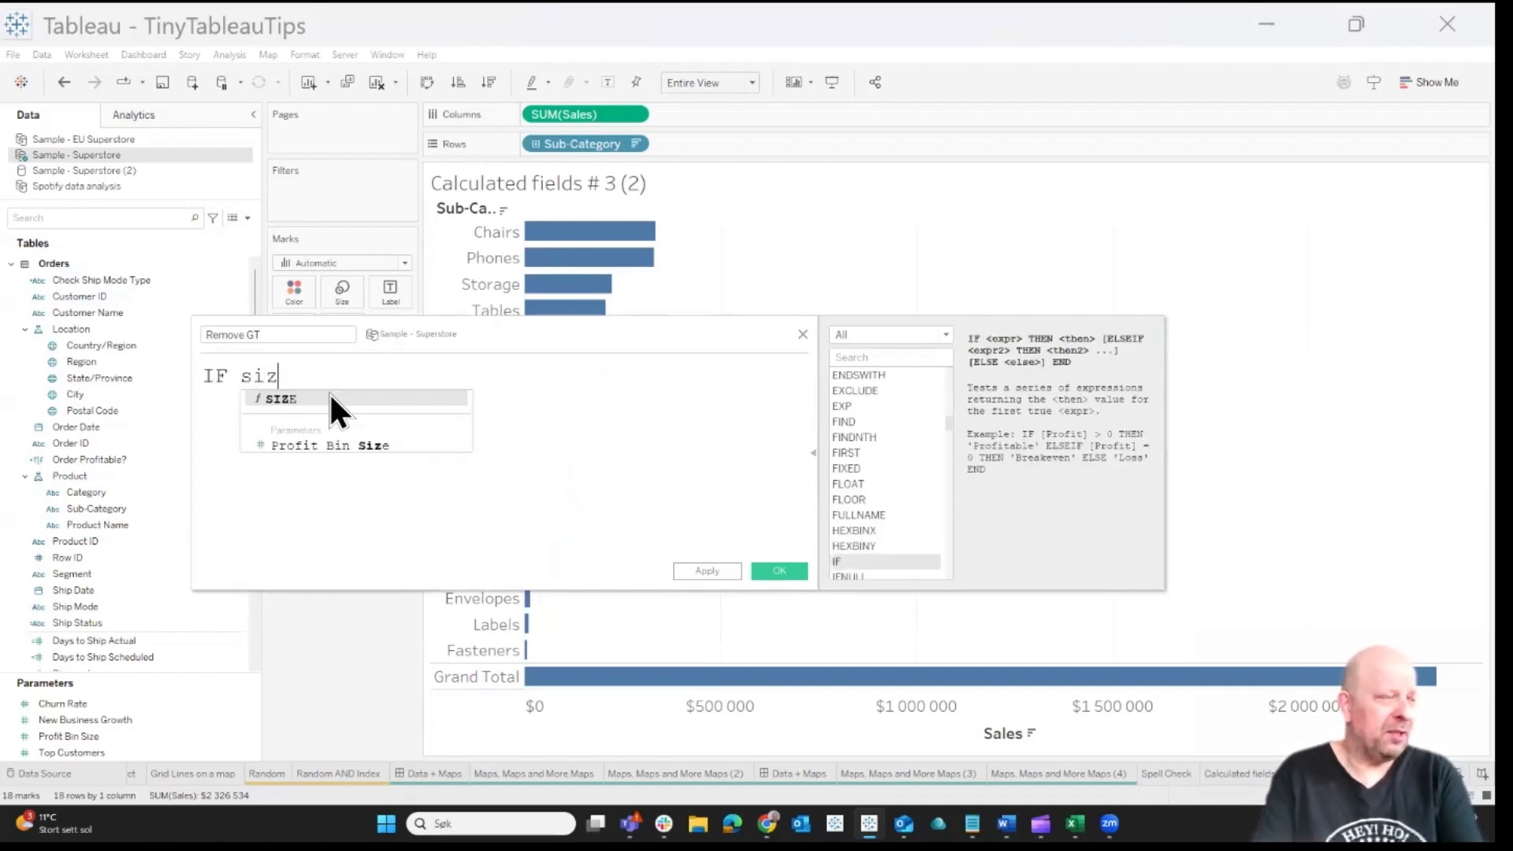
{"action": "key", "text": "Return"}
{"action": "type", "text": "=1"}
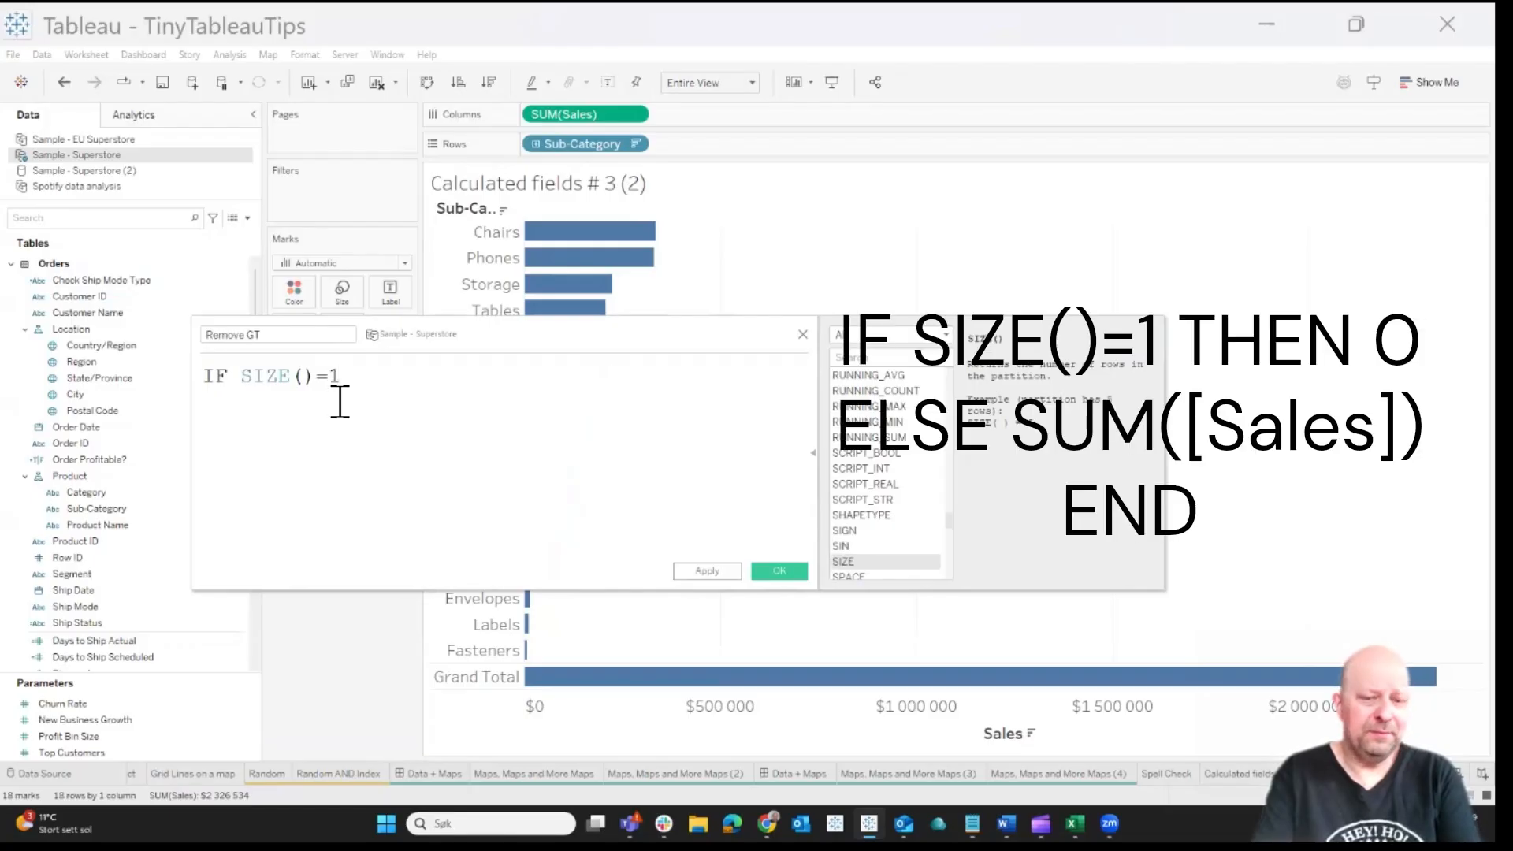
{"action": "type", "text": " the"}
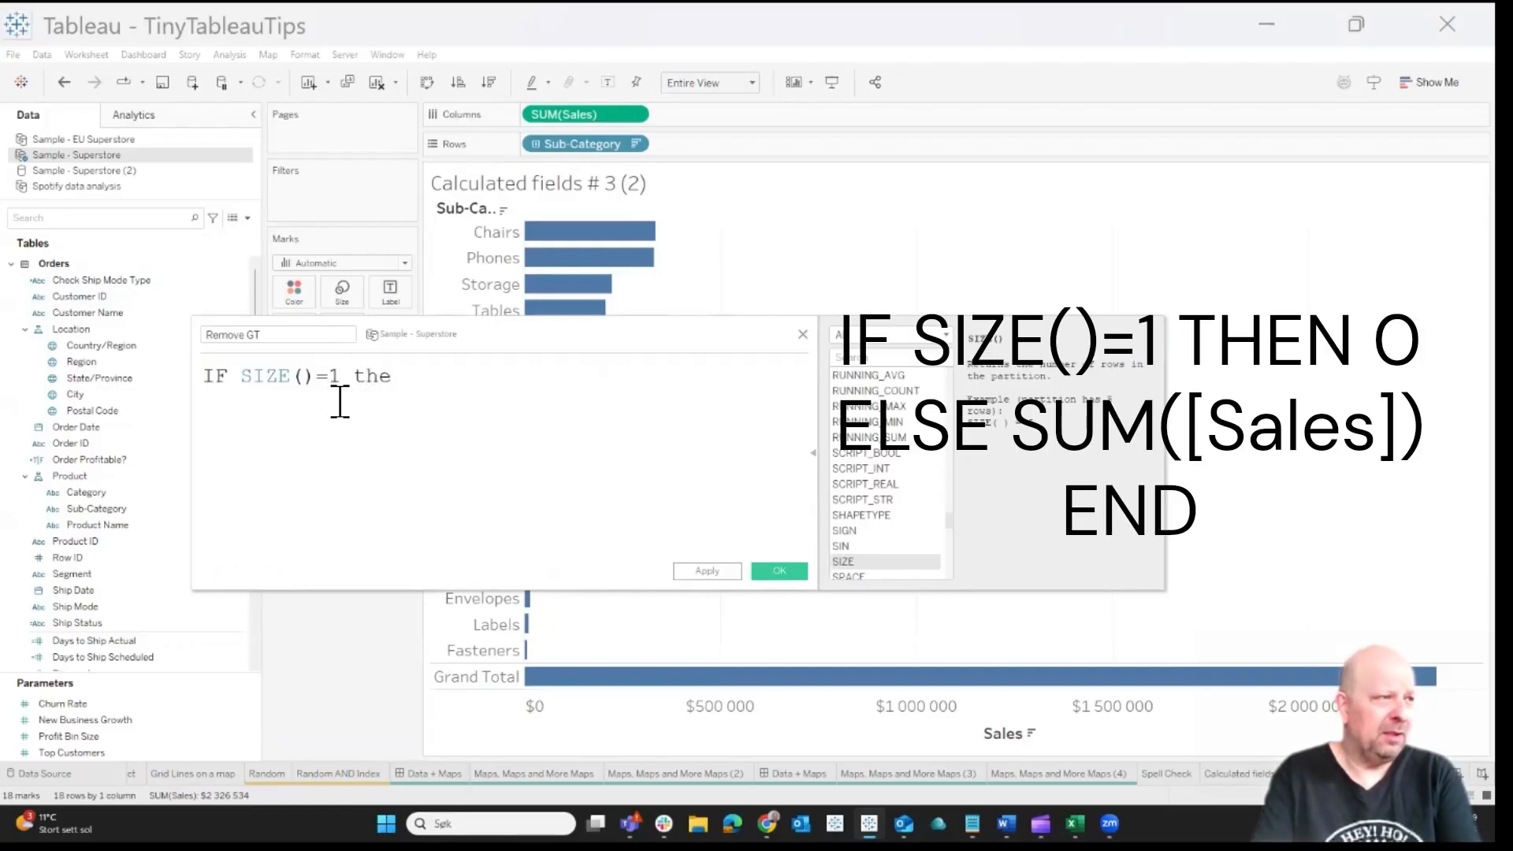
{"action": "key", "text": "Return"}
{"action": "type", "text": "0"}
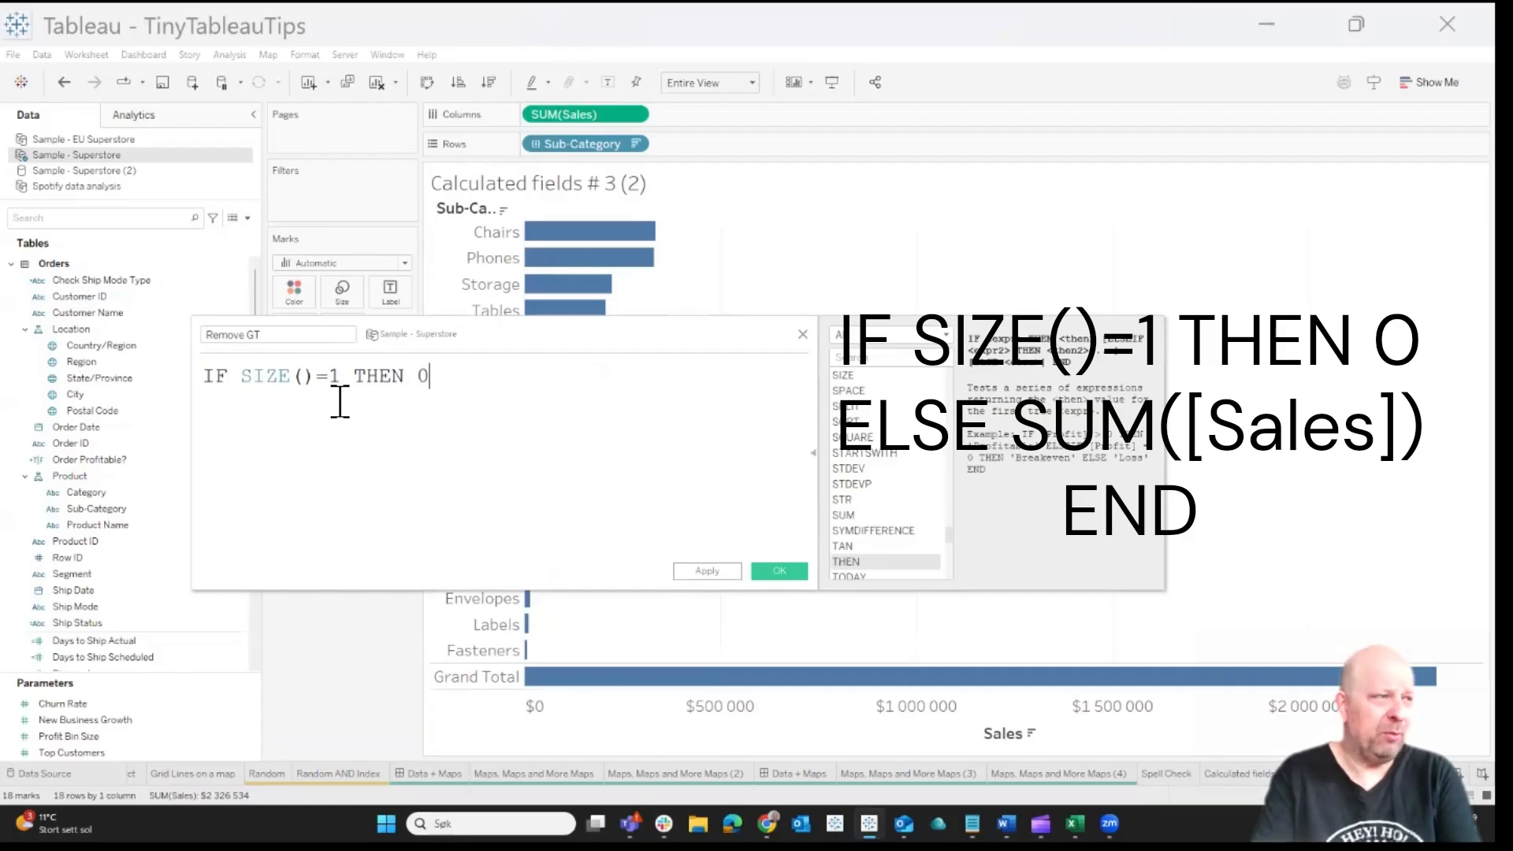
{"action": "type", "text": " els"}
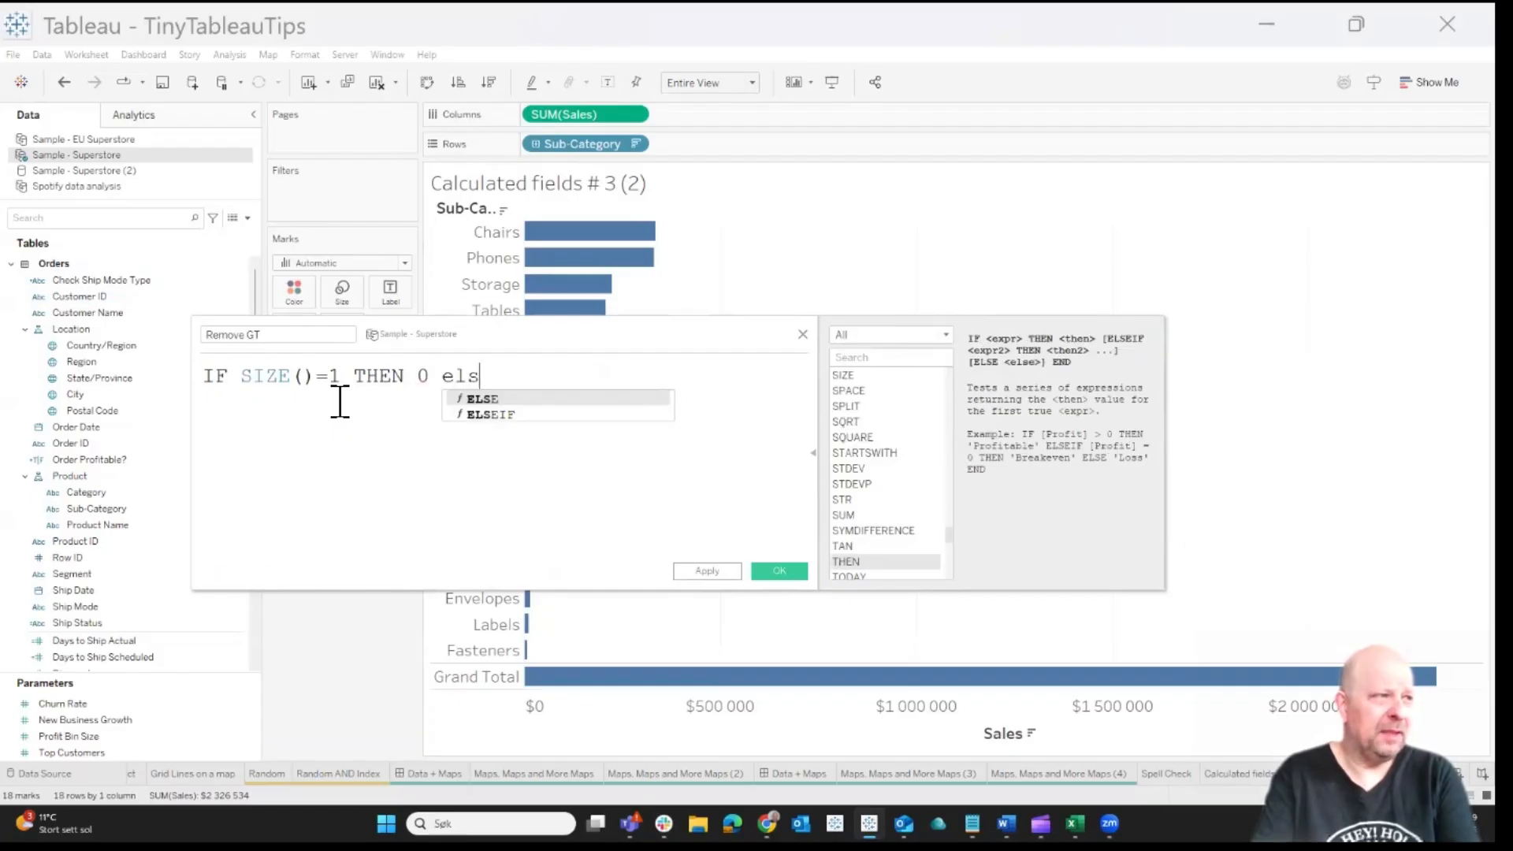
Complete the Remove GT formula with ELSE SUM([Sales]) END and save the calculated field
{"action": "key", "text": "Return"}
{"action": "type", "text": "sum"}
{"action": "key", "text": "Return"}
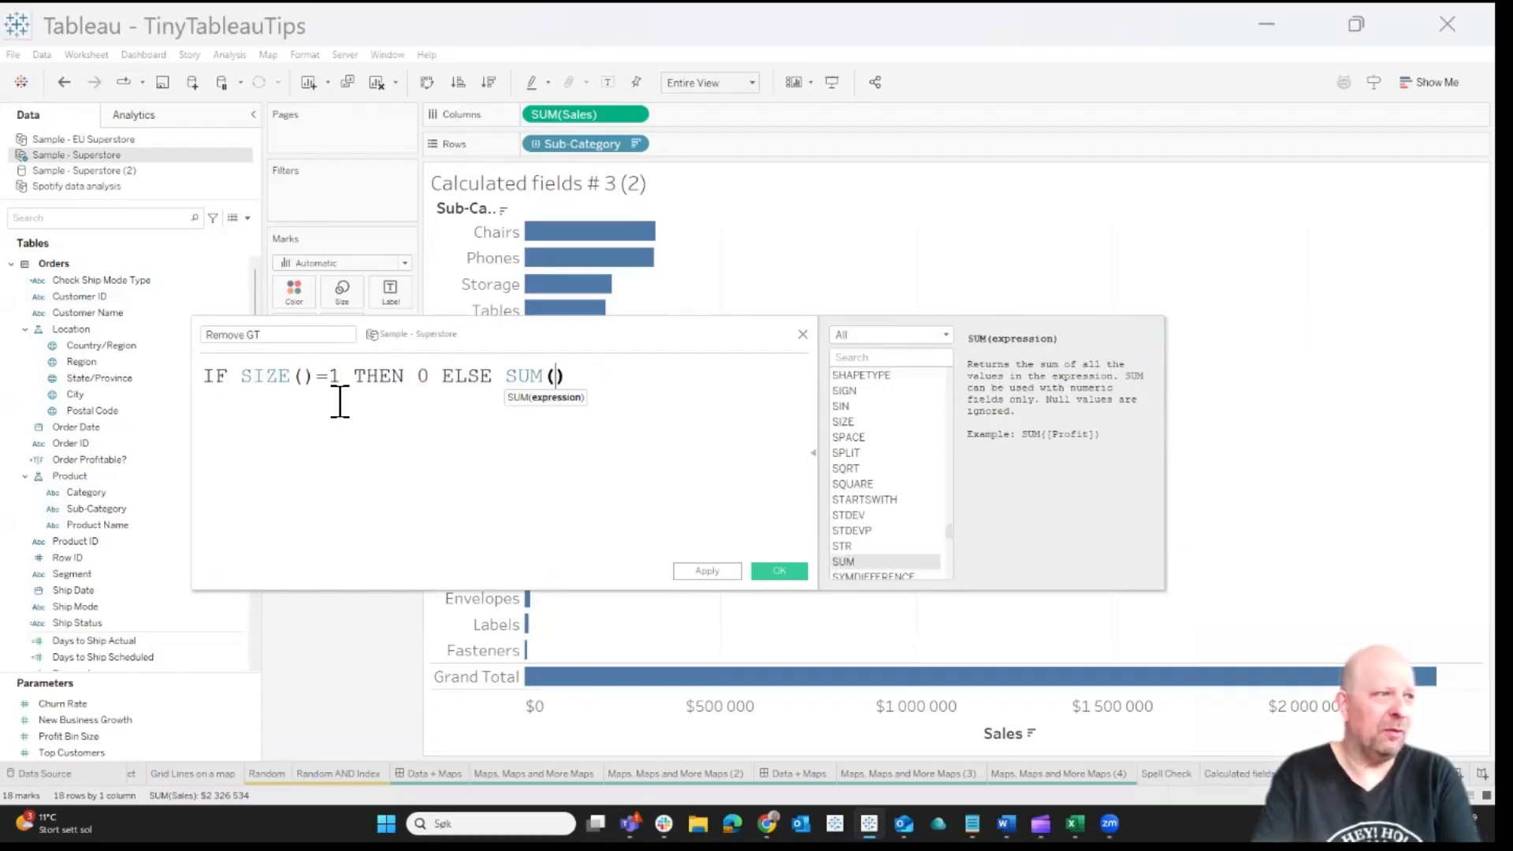
{"action": "type", "text": "sal"}
{"action": "key", "text": "Return"}
{"action": "type", "text": ") end"}
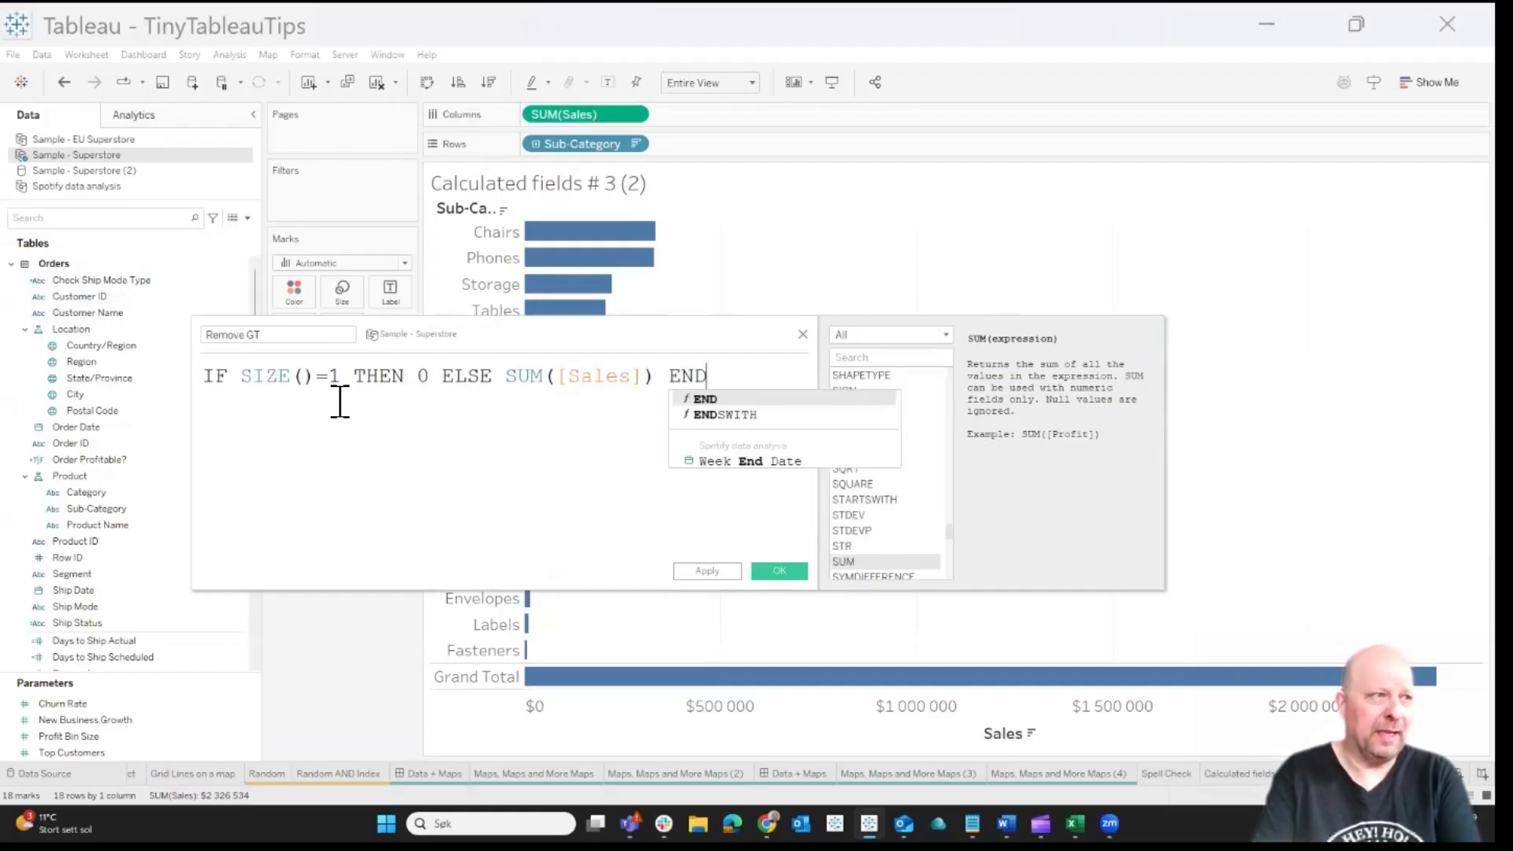
{"action": "key", "text": "Return"}
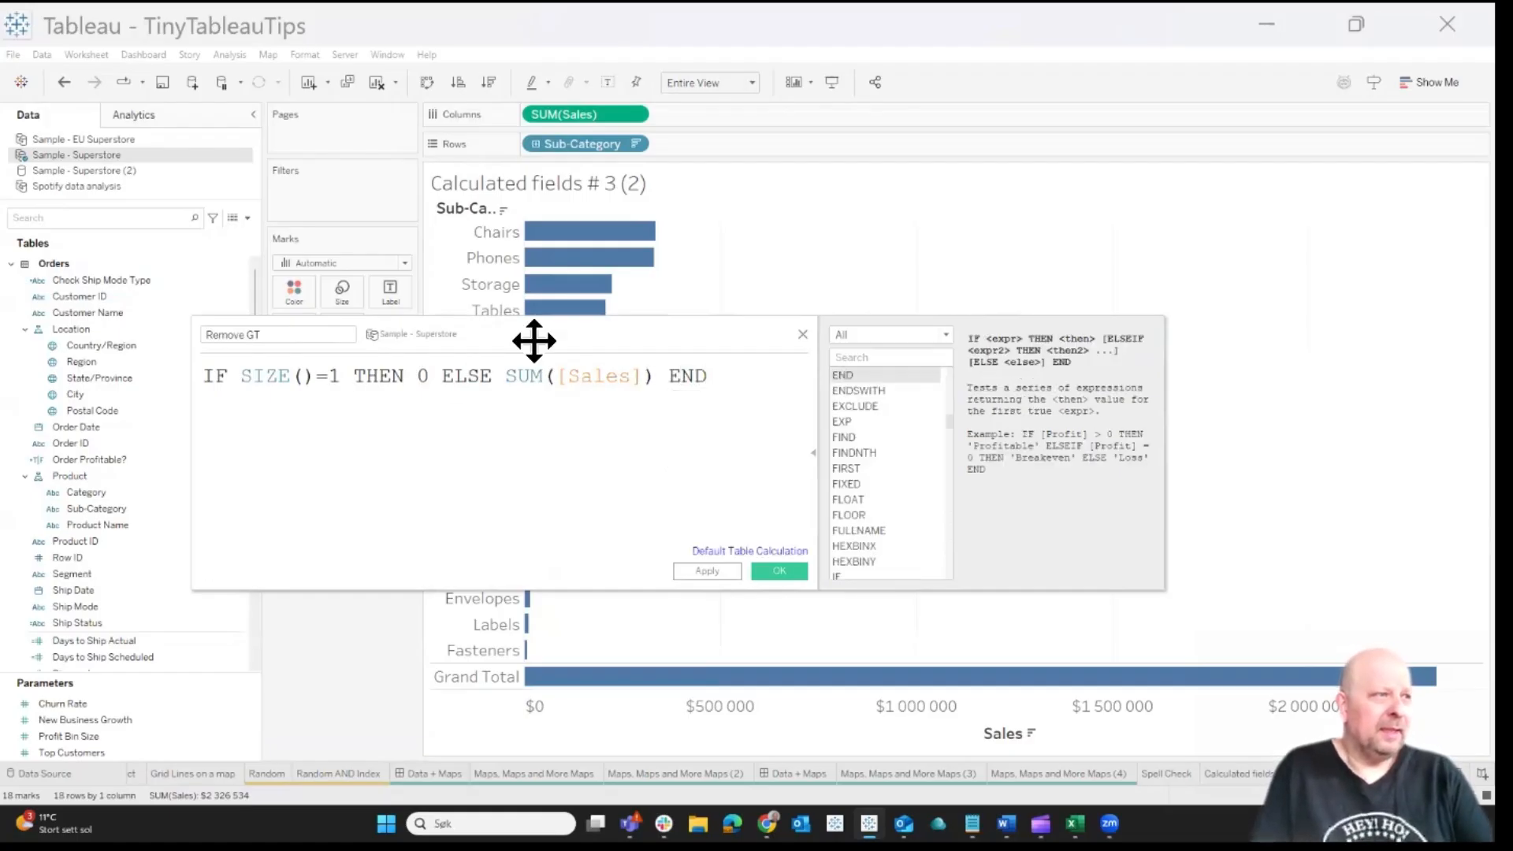
{"action": "left_click_drag", "start_coordinate": [599, 336], "coordinate": [946, 337]}
{"action": "mouse_move", "coordinate": [601, 684]}
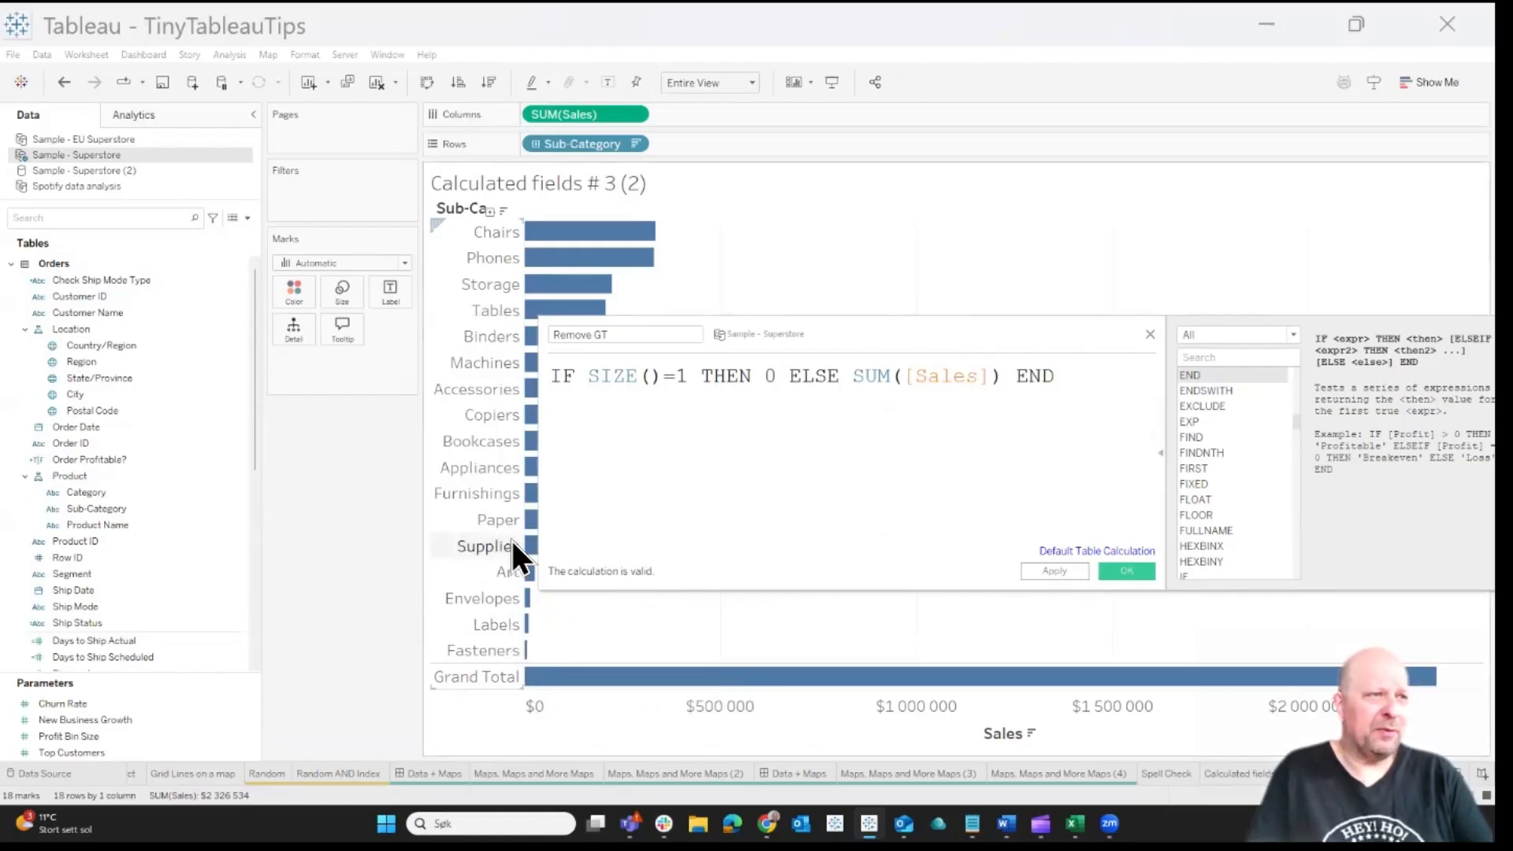
{"action": "left_click", "coordinate": [1121, 573]}
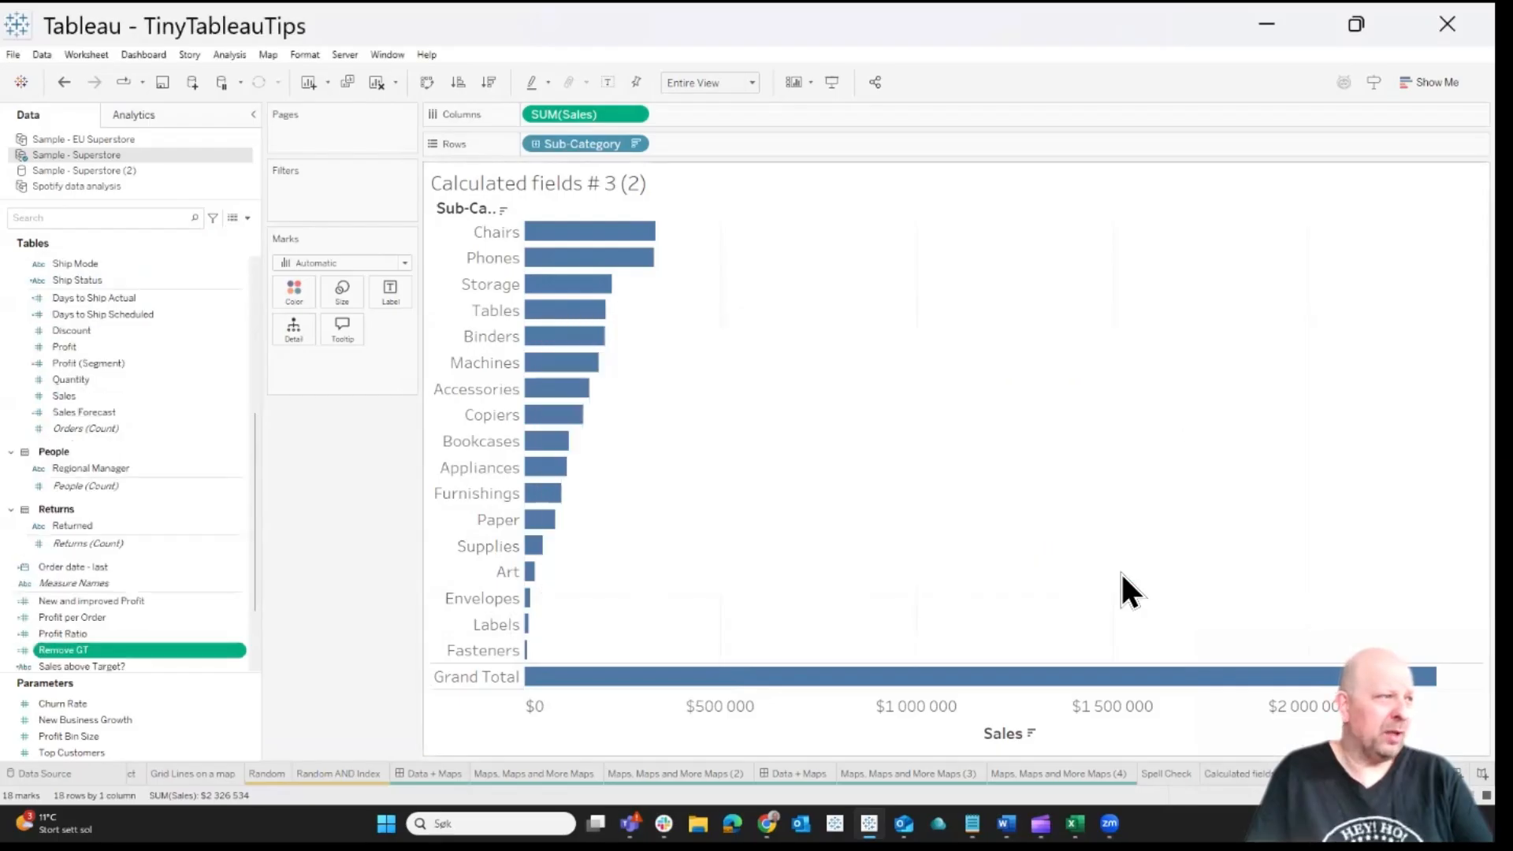
Add Remove GT to Columns after SUM(Sales) and compare the two sets of bars, including the Grand Total row
{"action": "left_click_drag", "start_coordinate": [587, 216], "coordinate": [706, 115]}
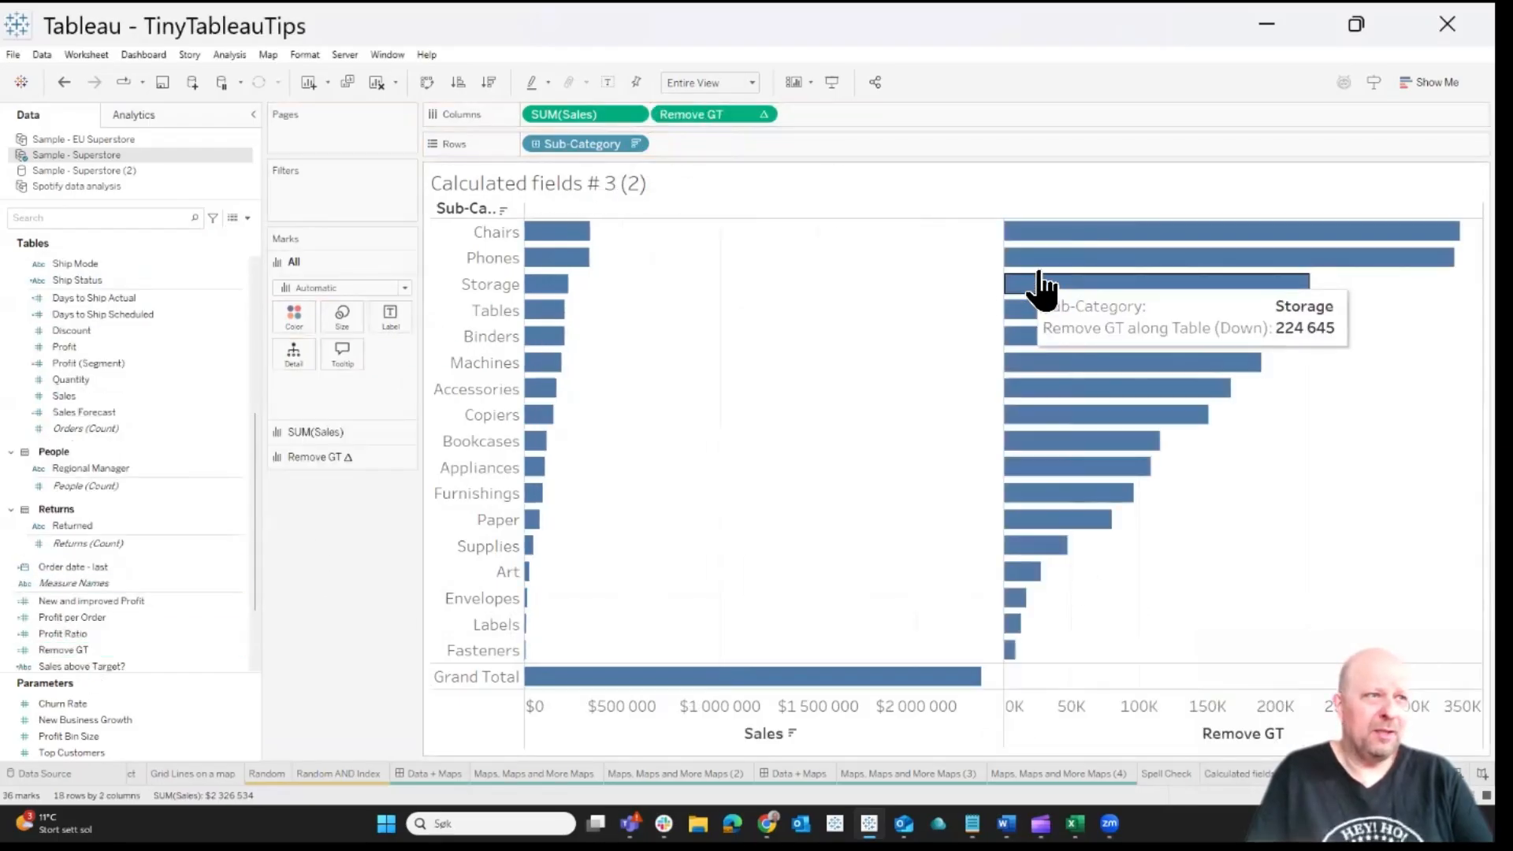
{"action": "mouse_move", "coordinate": [1070, 236]}
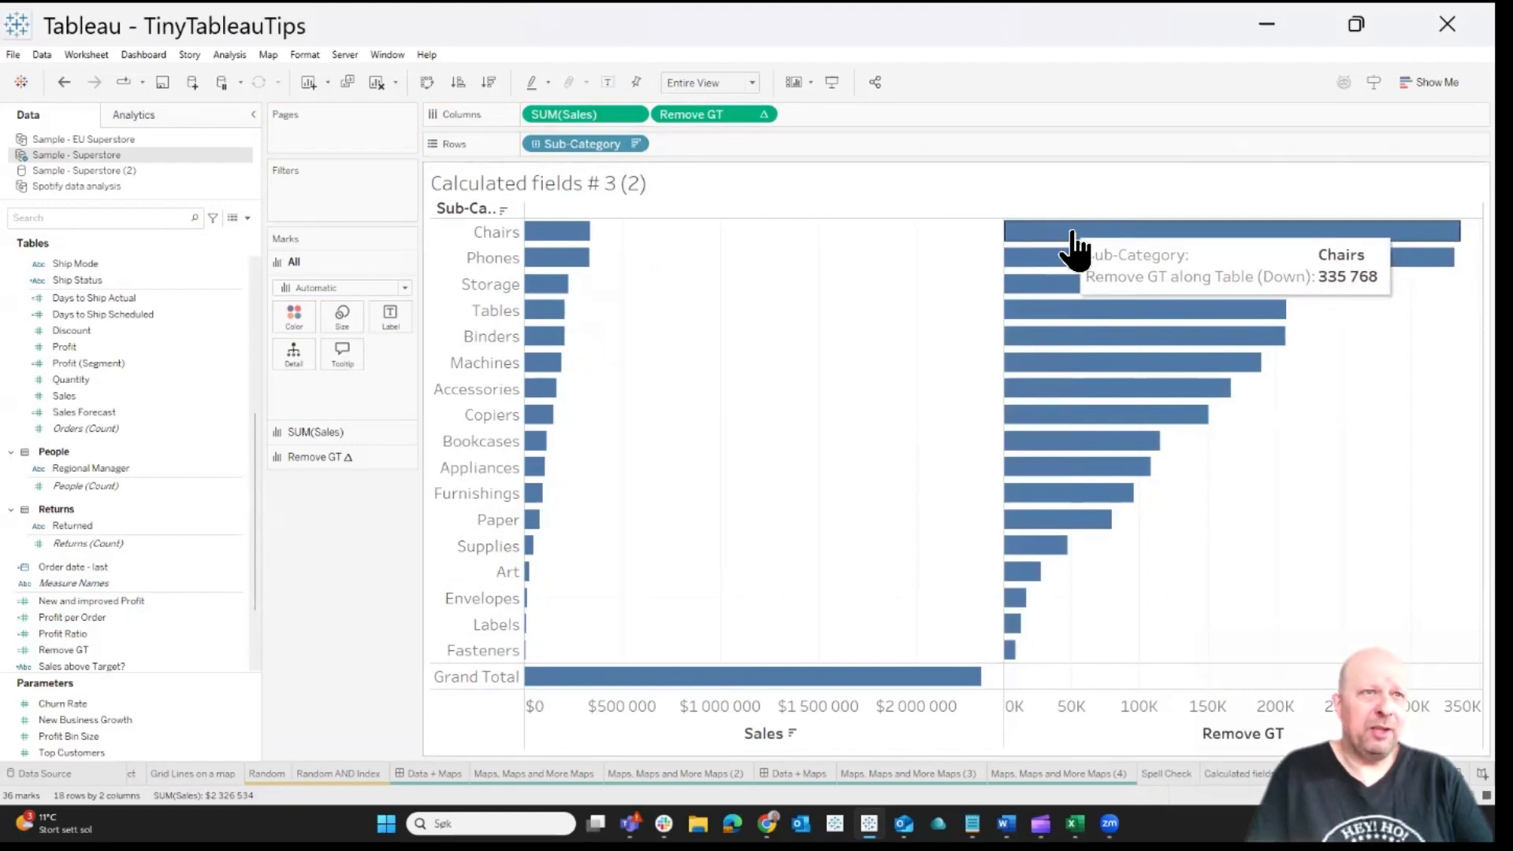
{"action": "mouse_move", "coordinate": [590, 252]}
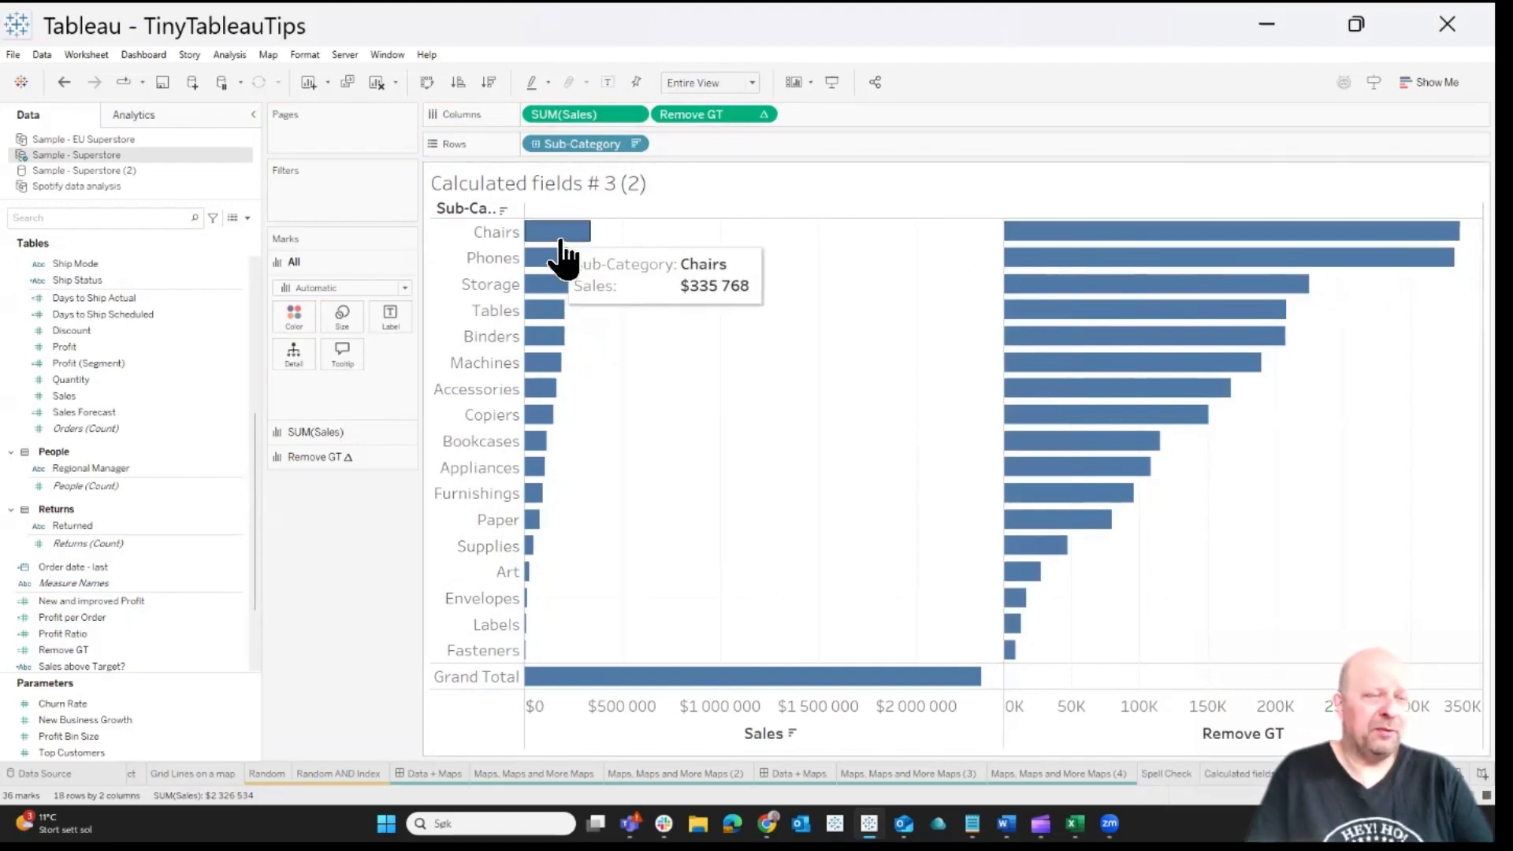
{"action": "mouse_move", "coordinate": [1009, 682]}
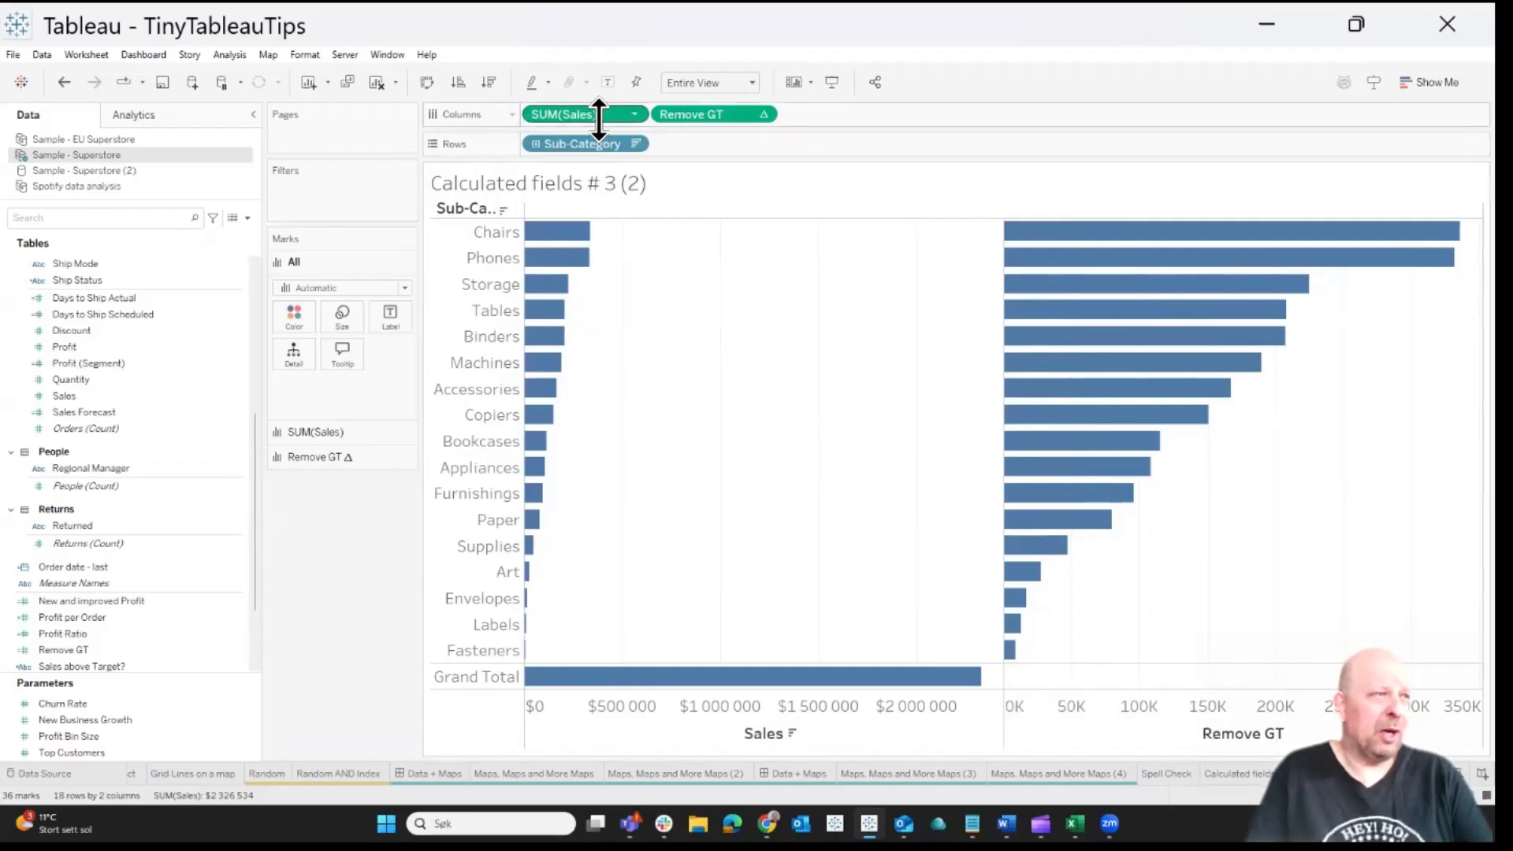
Remove SUM(Sales) from Columns and label the Remove GT bars with Sales
{"action": "left_click_drag", "start_coordinate": [599, 120], "coordinate": [546, 33]}
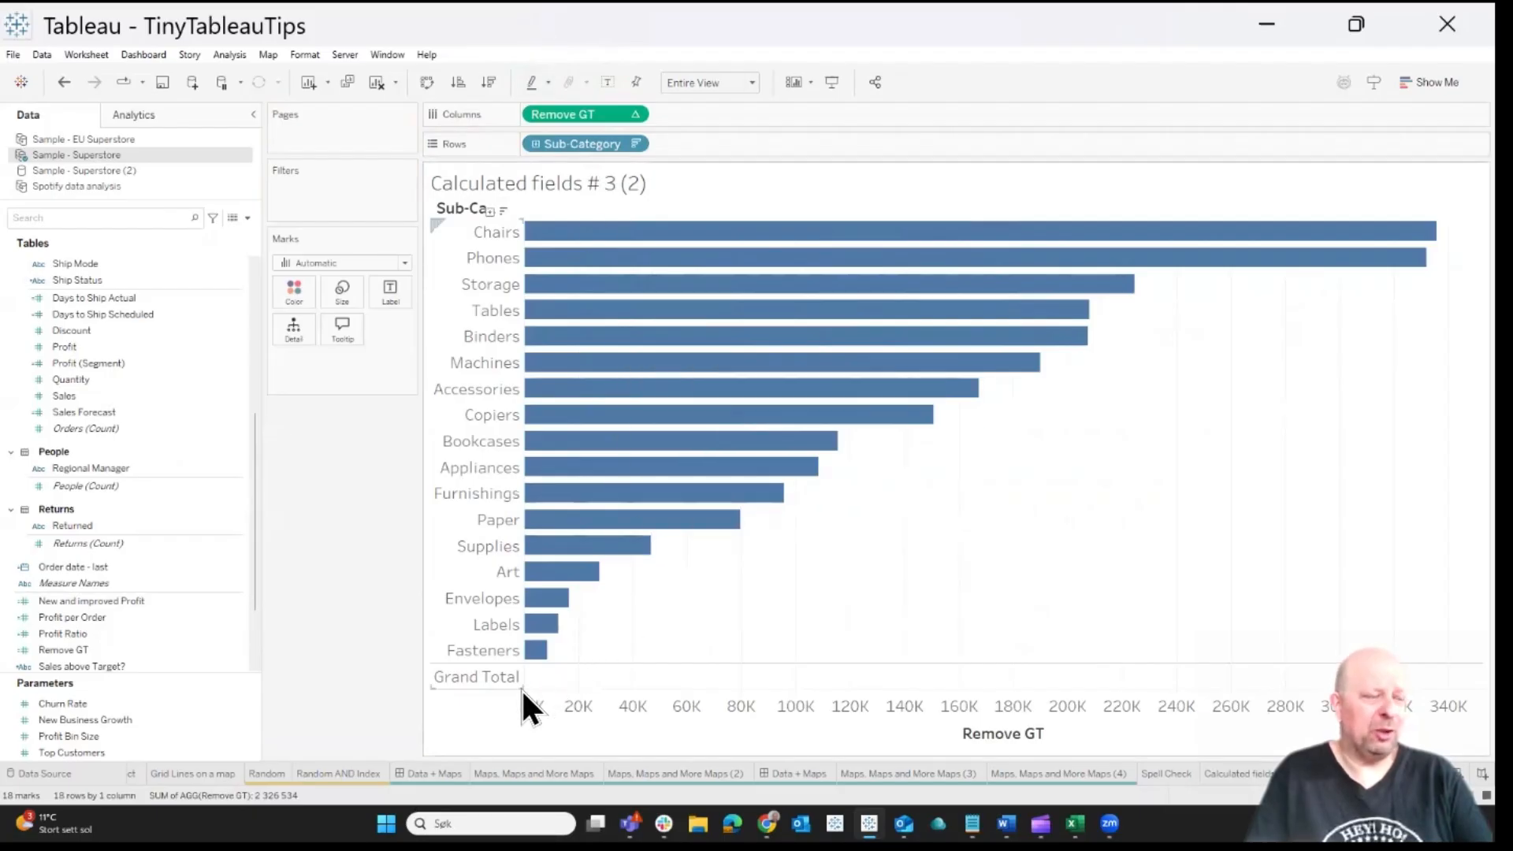
{"action": "mouse_move", "coordinate": [535, 692]}
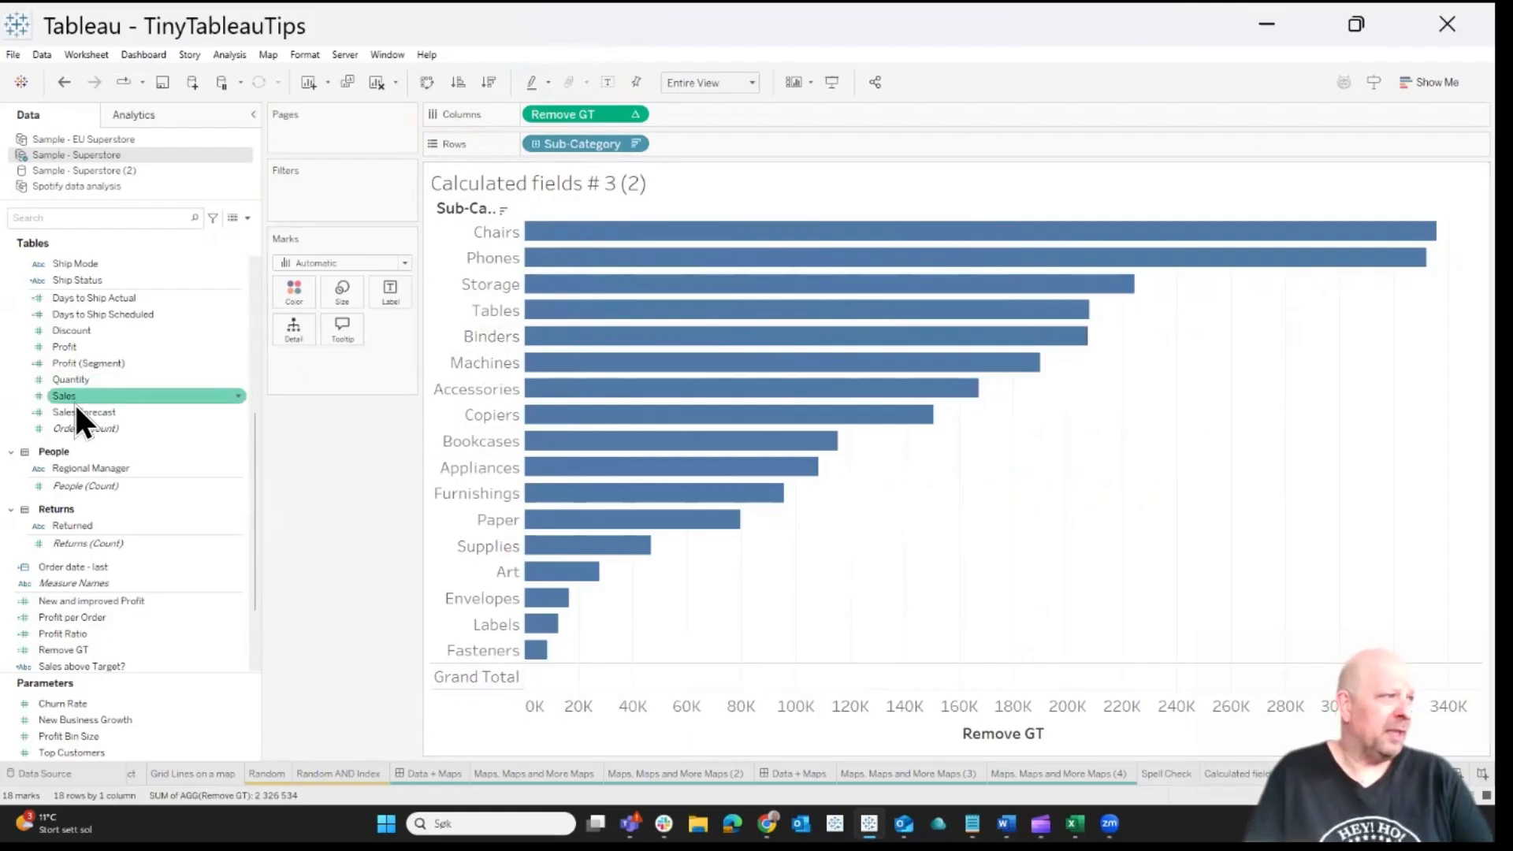
{"action": "left_click_drag", "start_coordinate": [74, 400], "coordinate": [399, 296]}
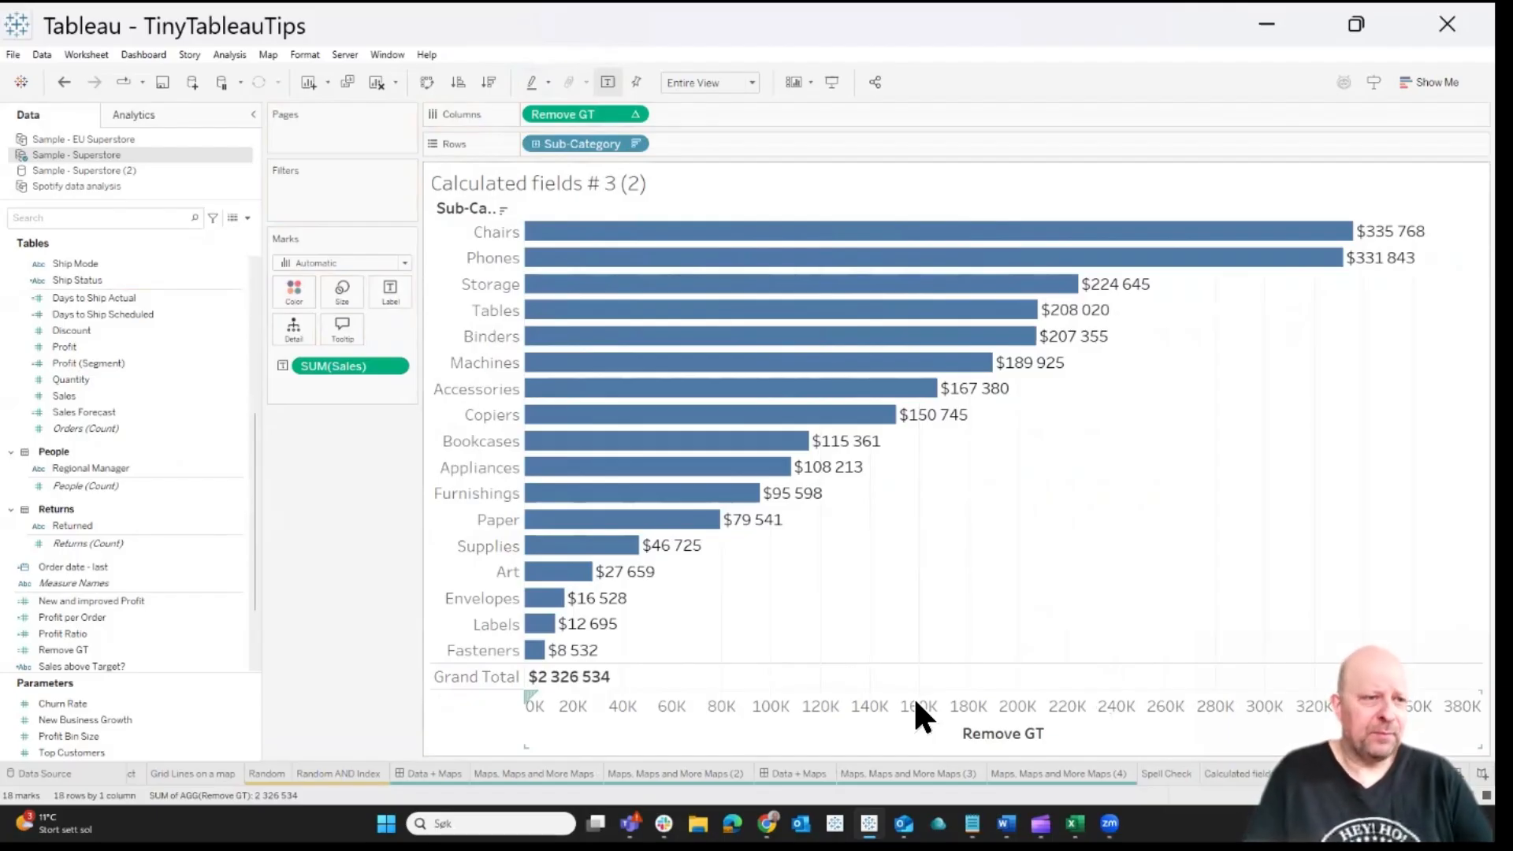
Switch to the sheet "Calculated fields # 3" and create a new calculated field named "Is my customer Alex?"
{"action": "left_click", "coordinate": [1241, 773]}
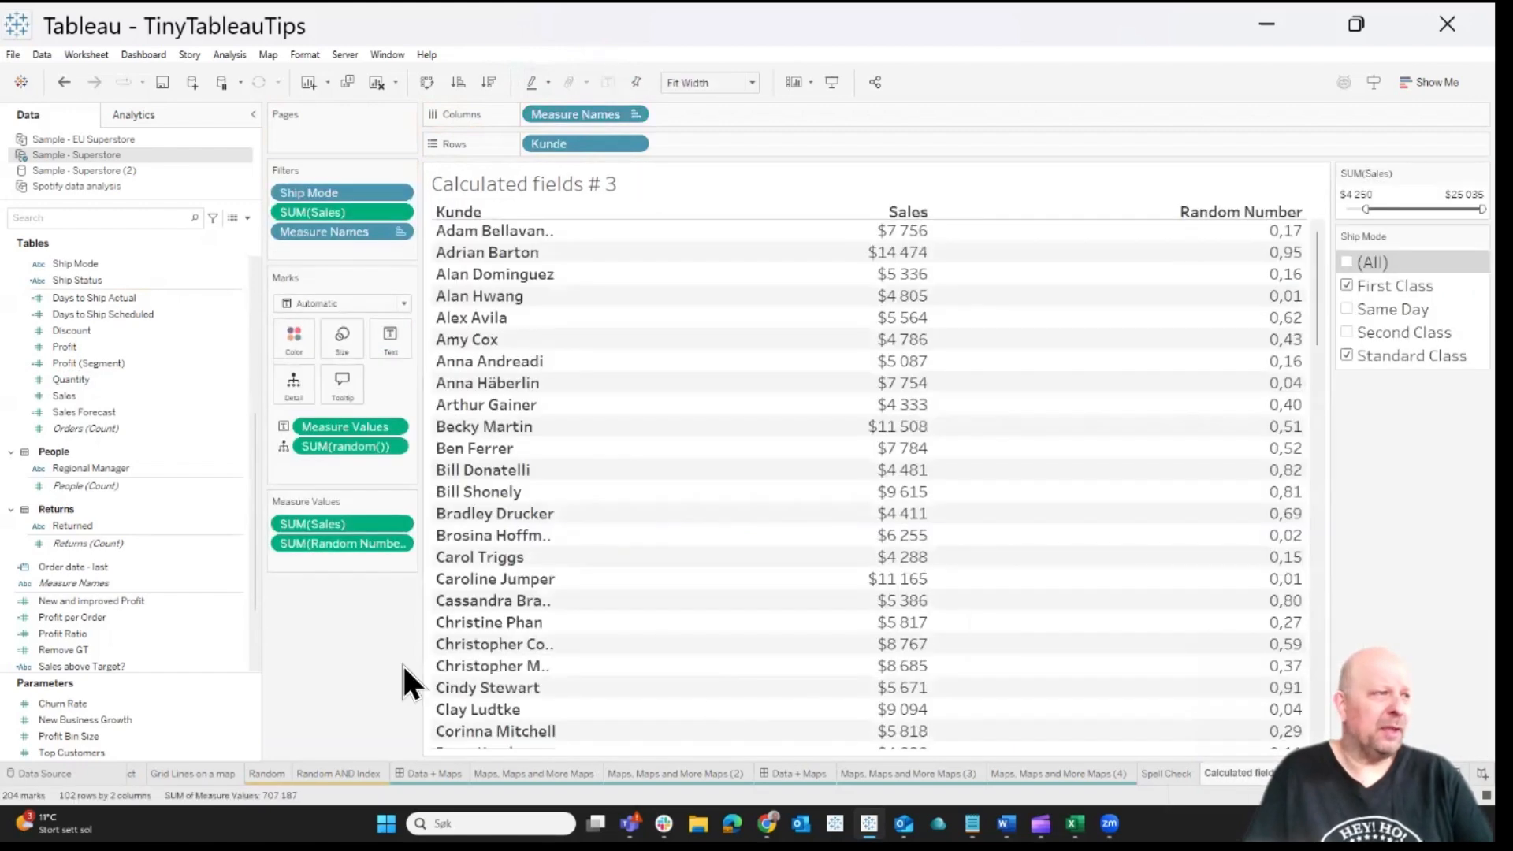
{"action": "left_click", "coordinate": [246, 218]}
{"action": "left_click", "coordinate": [197, 233]}
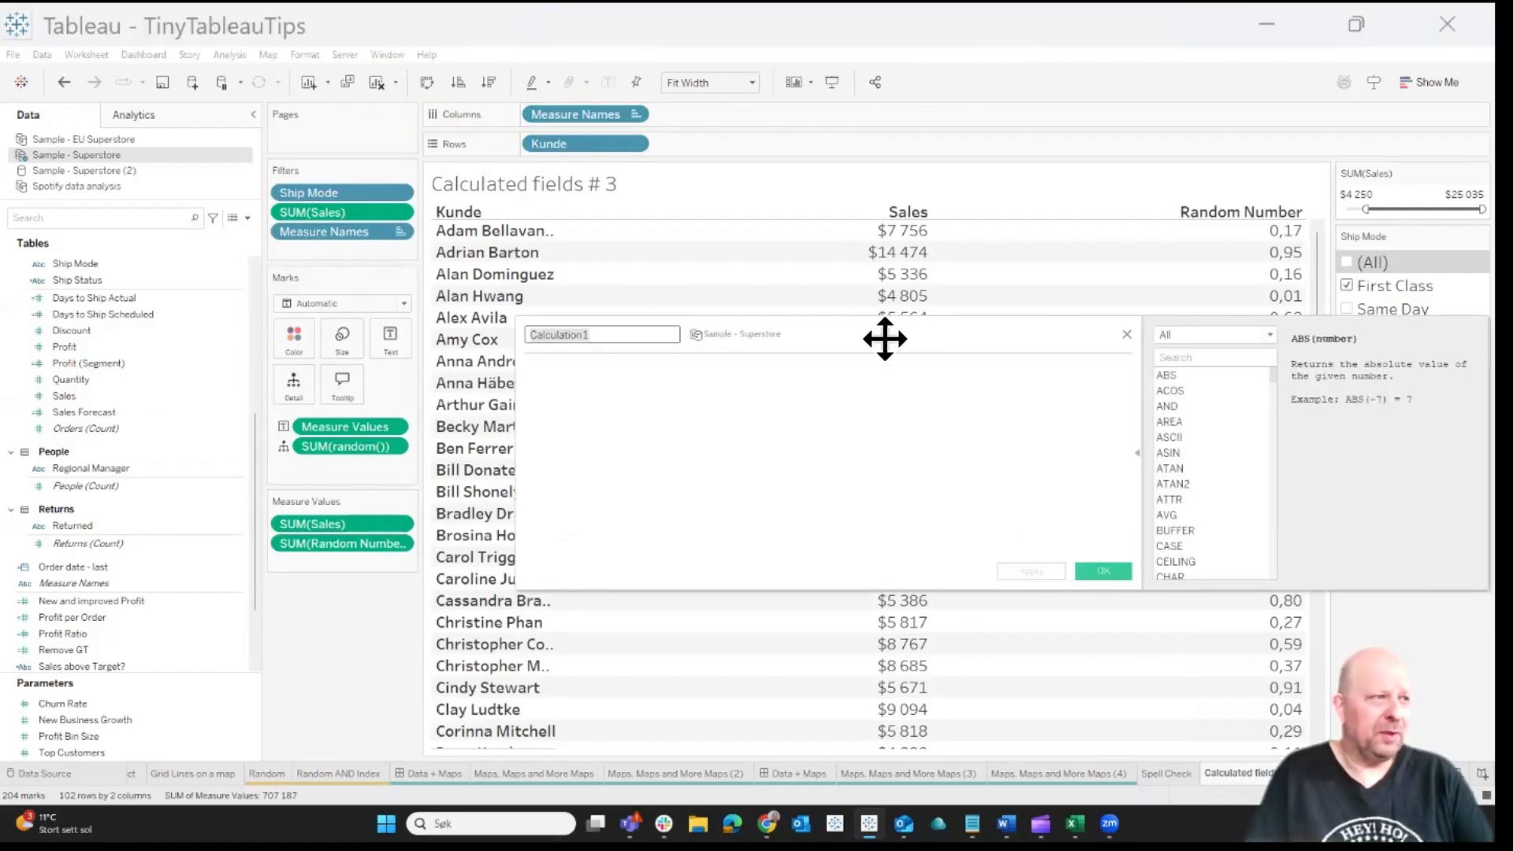
{"action": "left_click_drag", "start_coordinate": [885, 339], "coordinate": [588, 360]}
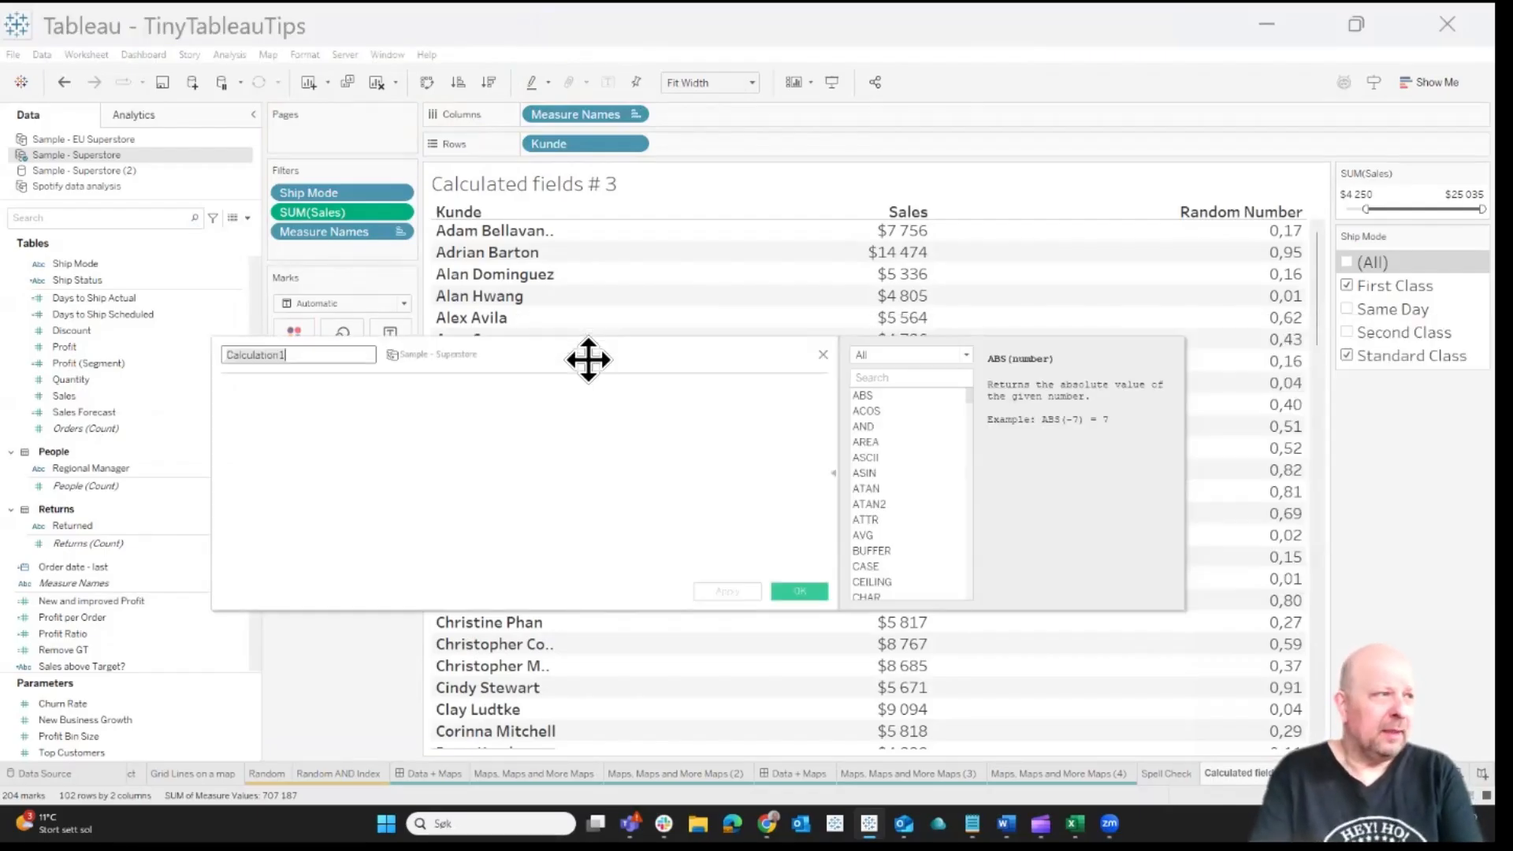
{"action": "type", "text": "Is my cust"}
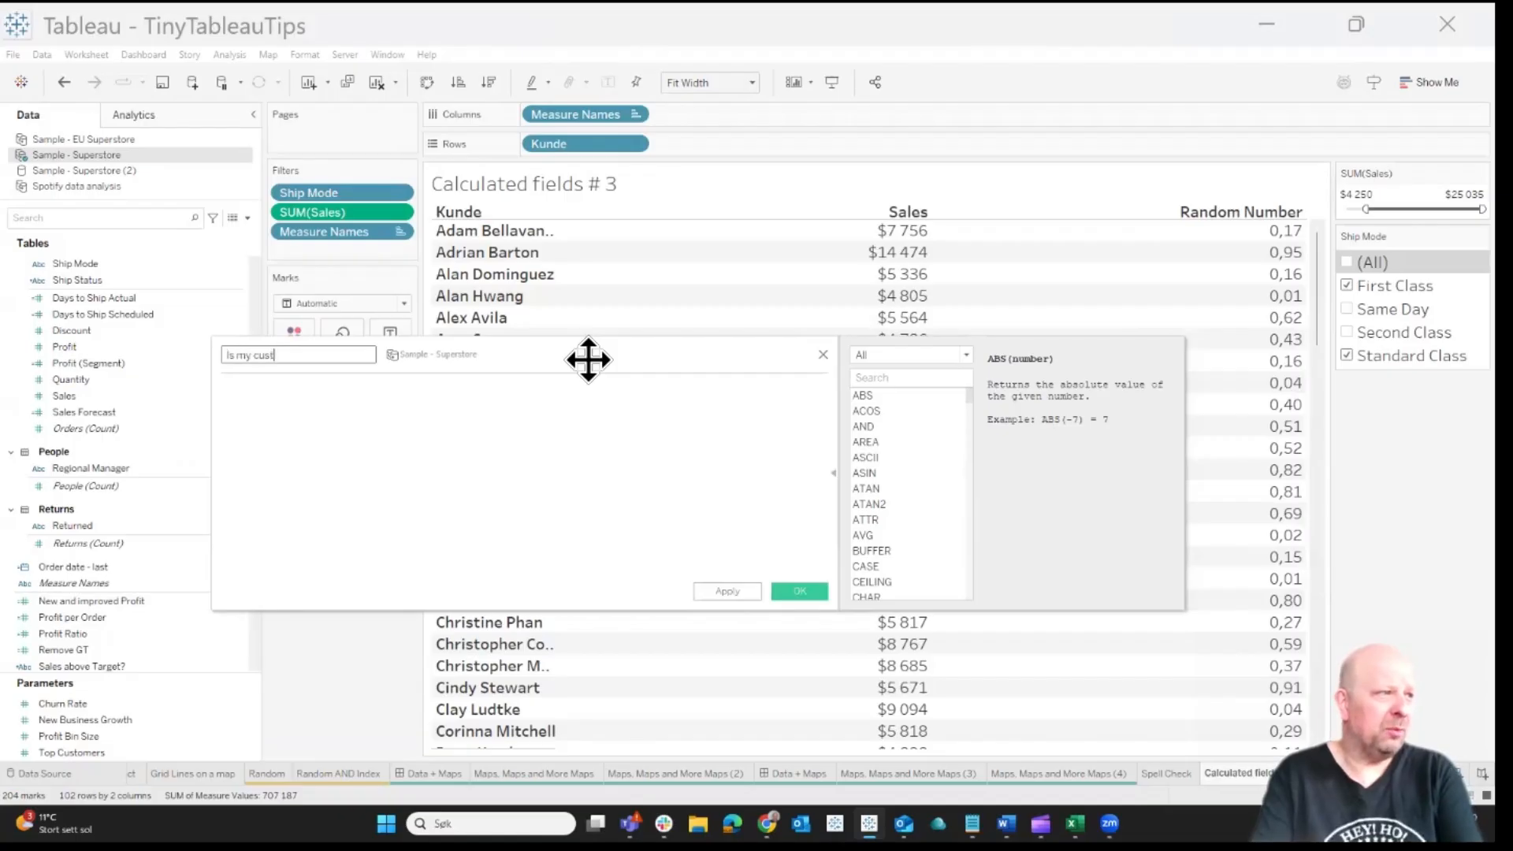
{"action": "type", "text": "omer Alex?"}
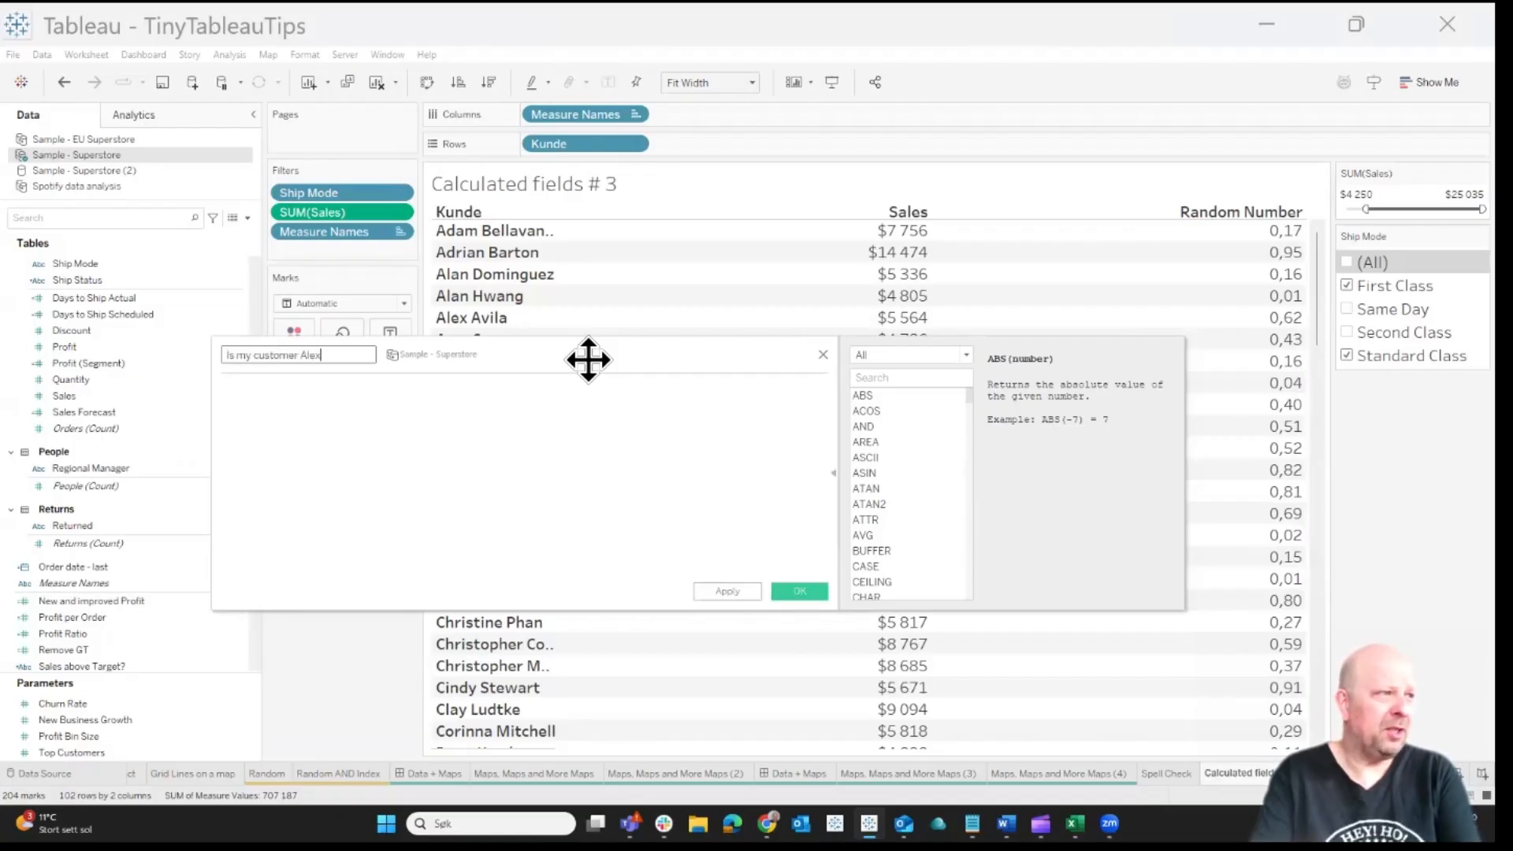
Insert the CONTAINS function into the empty formula and enlarge the formula text
{"action": "left_click", "coordinate": [504, 445]}
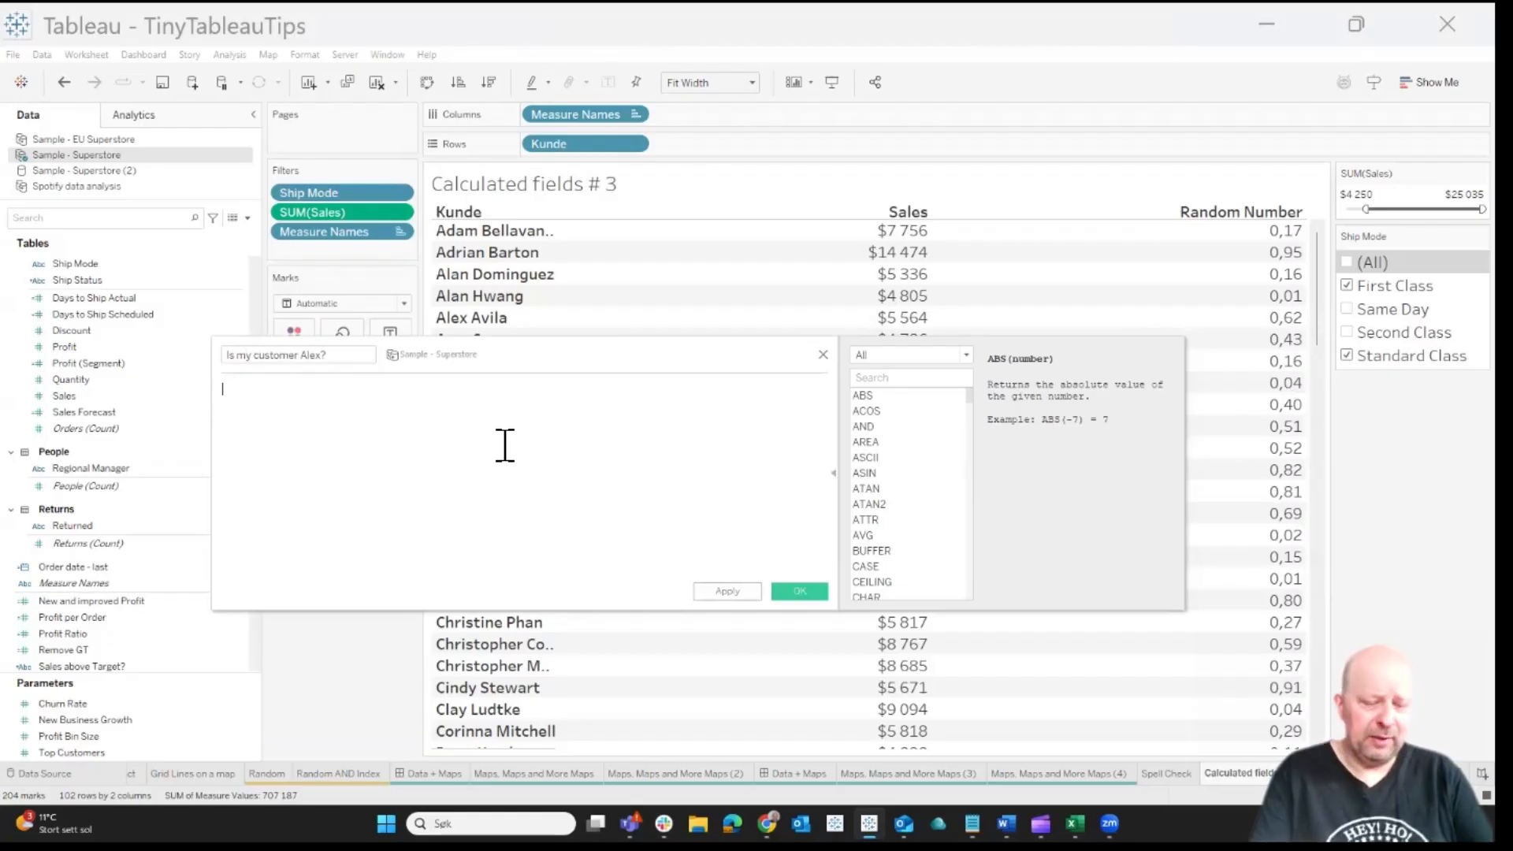
{"action": "type", "text": "cont"}
{"action": "key", "text": "Return"}
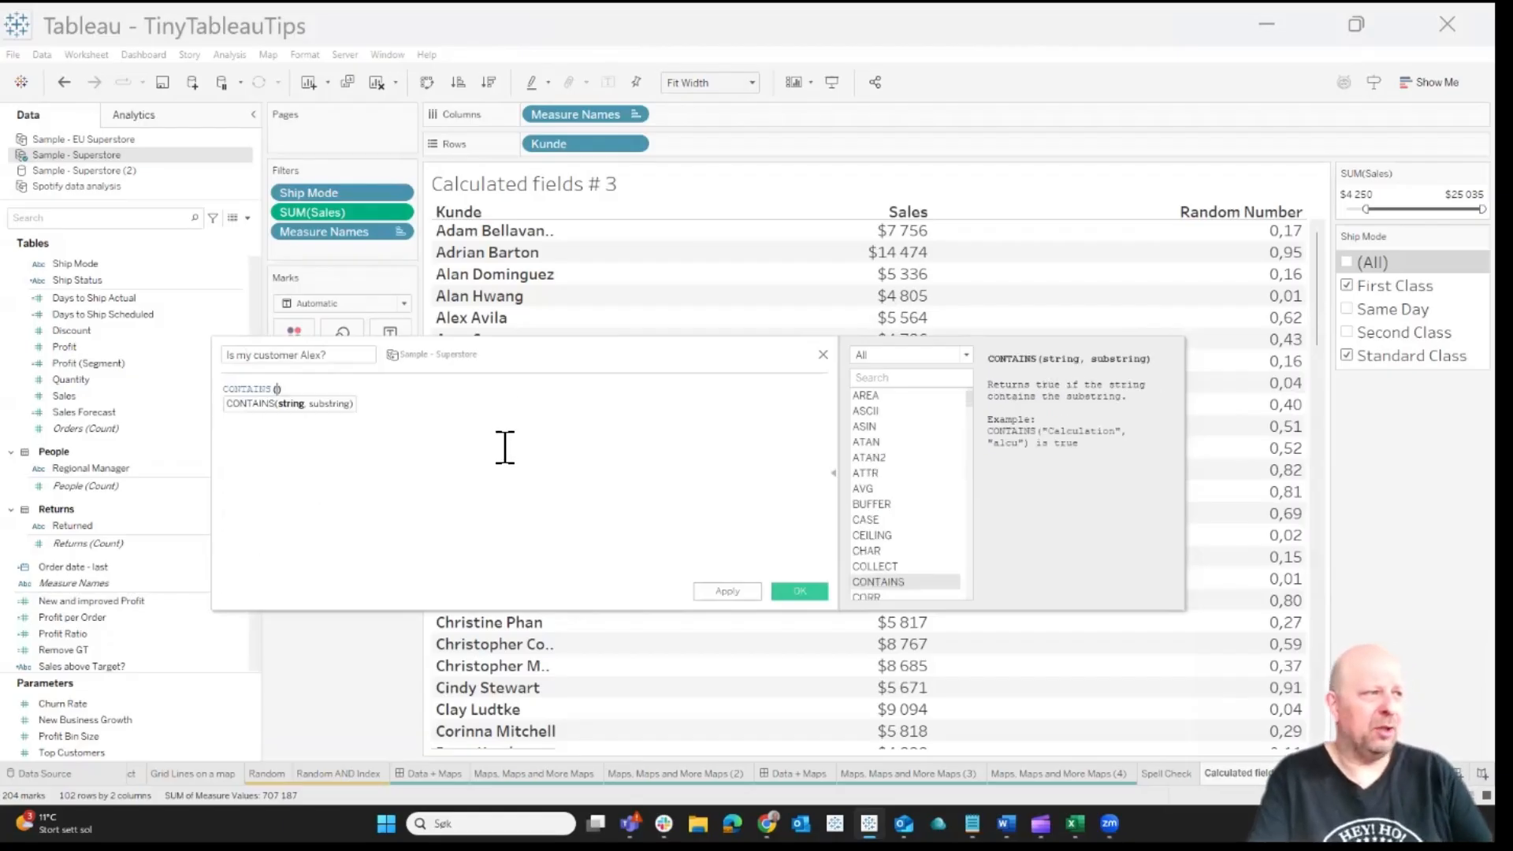
{"action": "scroll", "coordinate": [505, 446], "scroll_direction": "up", "scroll_amount": 5}
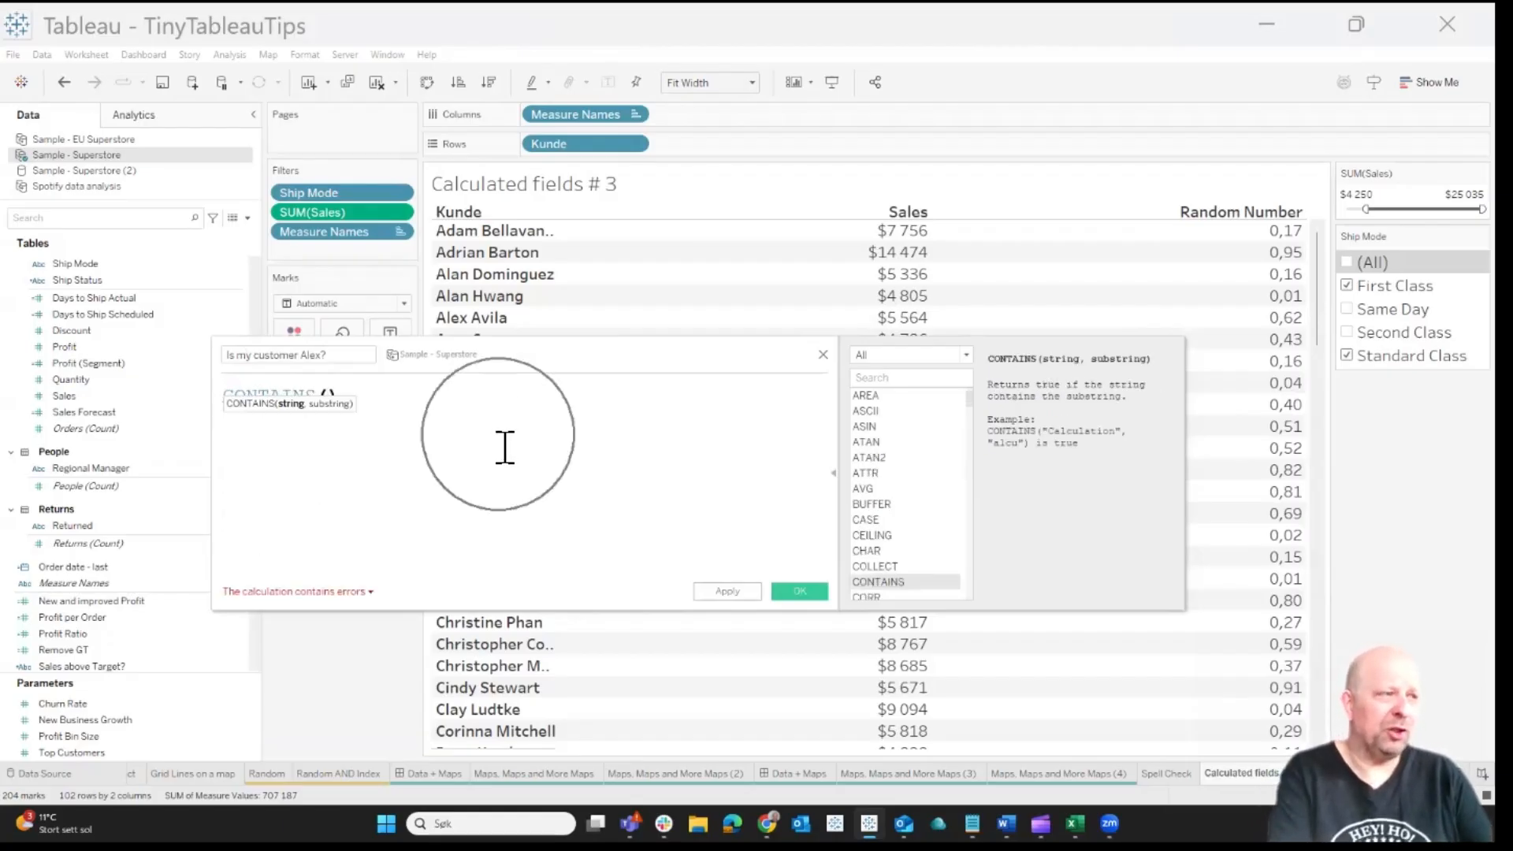
Collapse and reopen the function reference, and examine the syntax, description and example for CONTAINS
{"action": "left_click", "coordinate": [833, 475]}
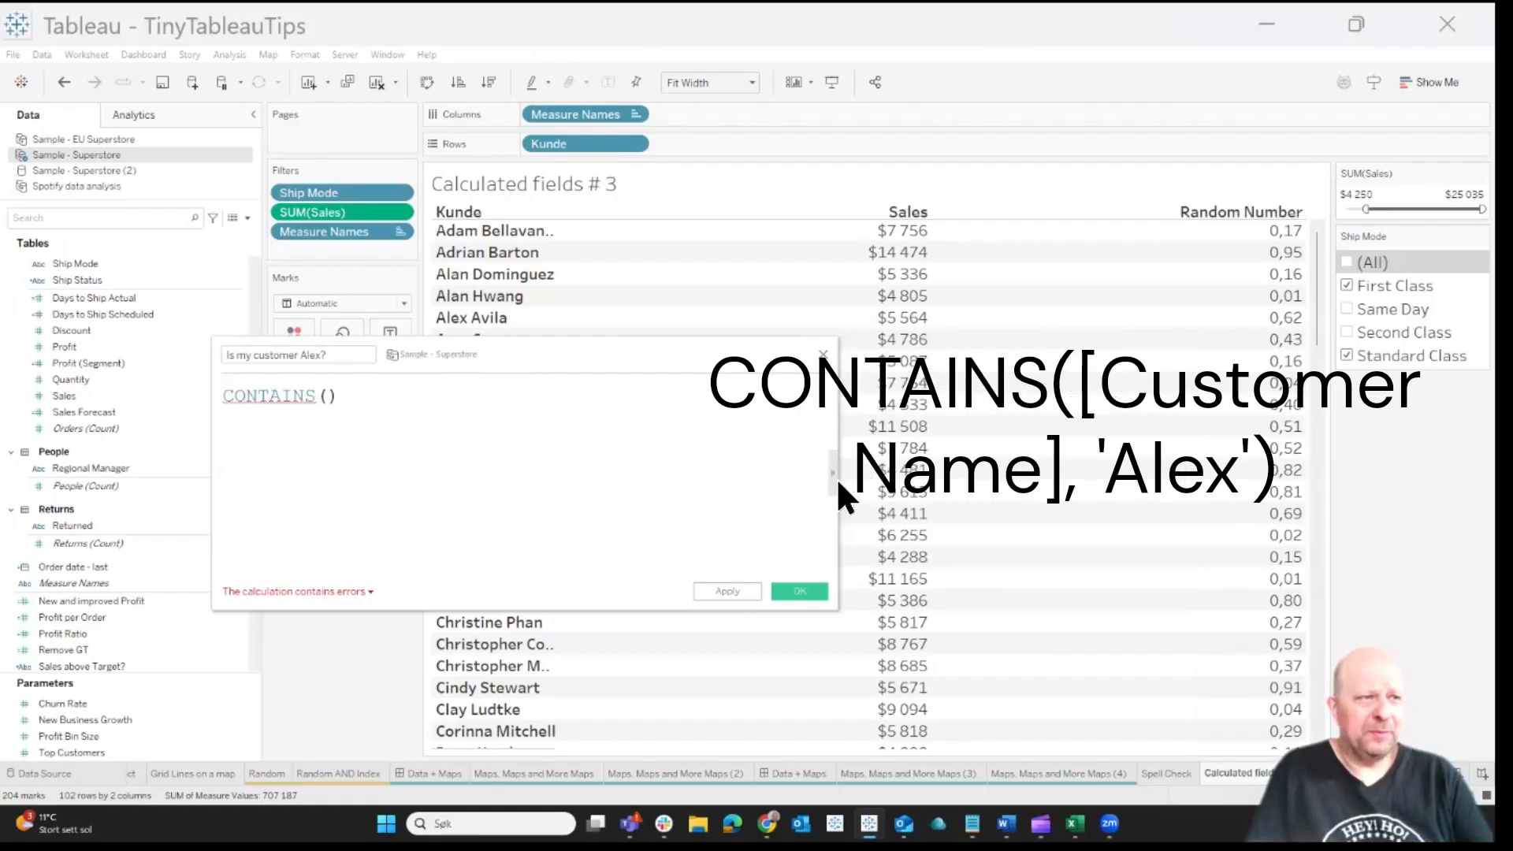
{"action": "left_click", "coordinate": [835, 476]}
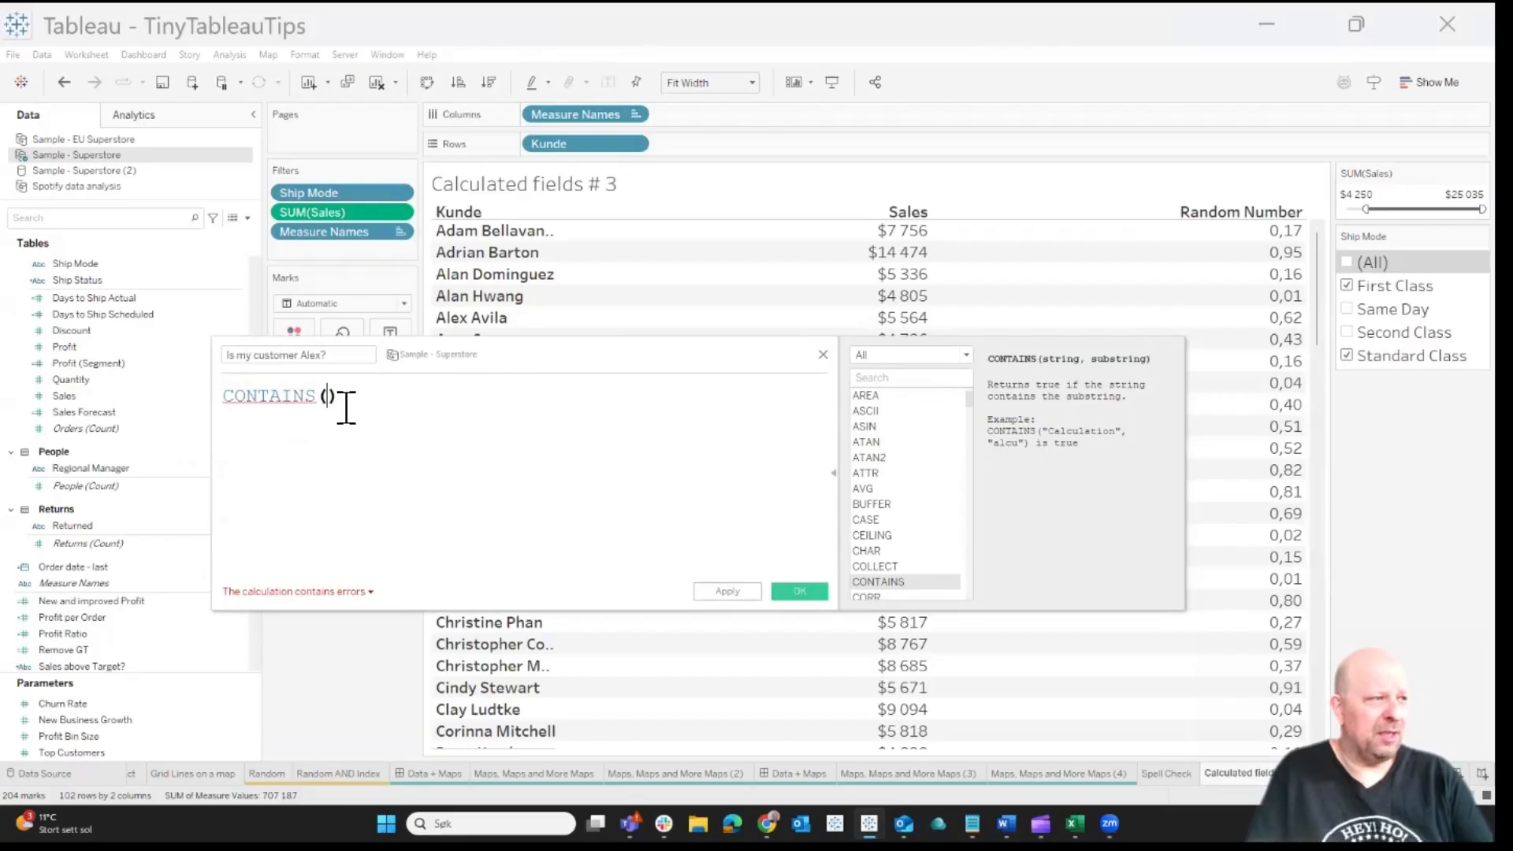
{"action": "key", "text": "Right"}
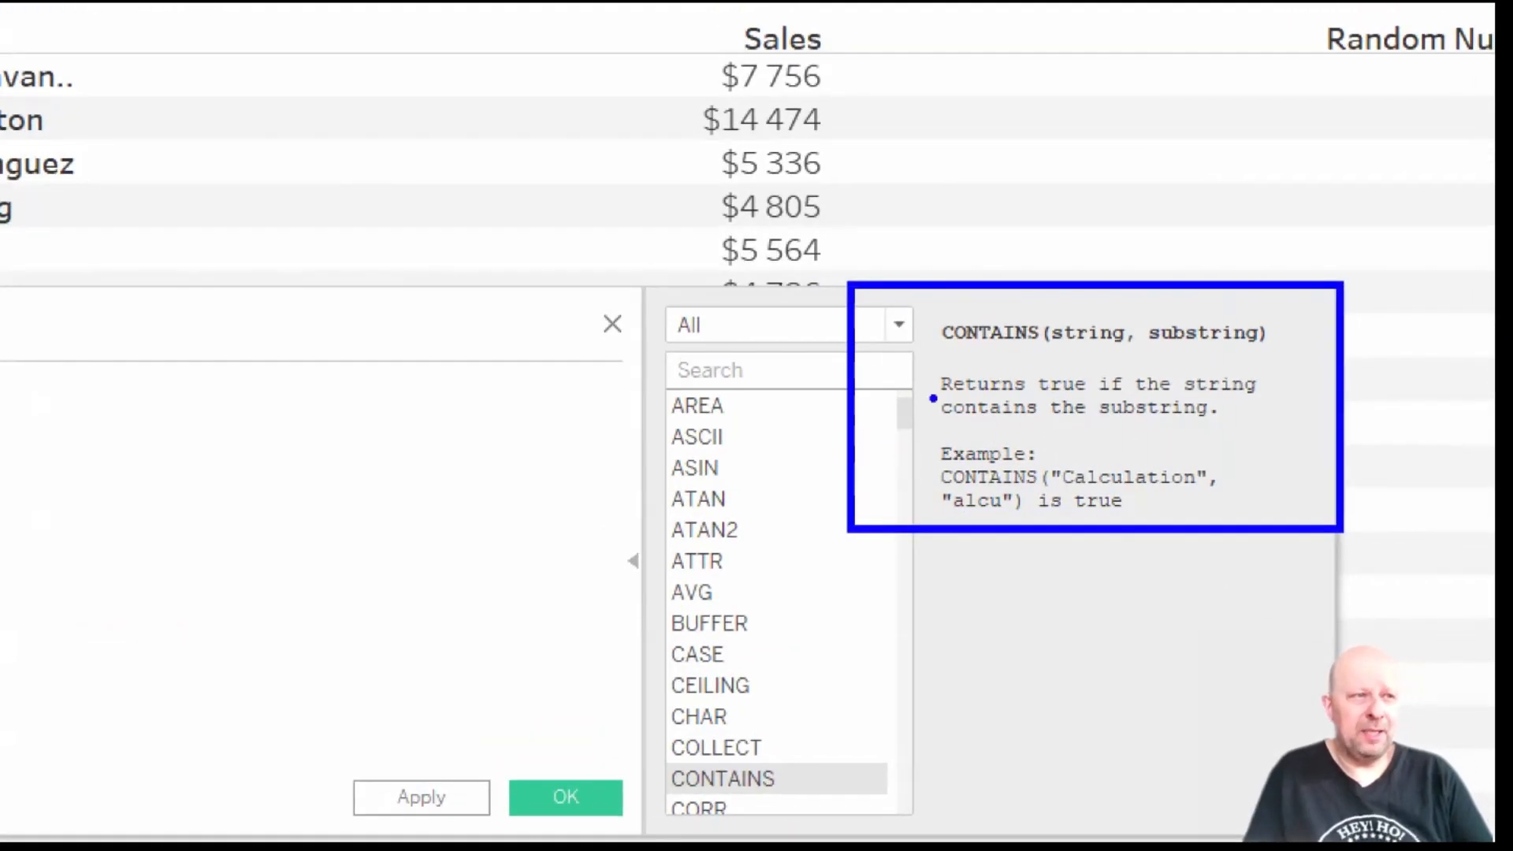
{"action": "left_click_drag", "start_coordinate": [915, 364], "coordinate": [939, 539]}
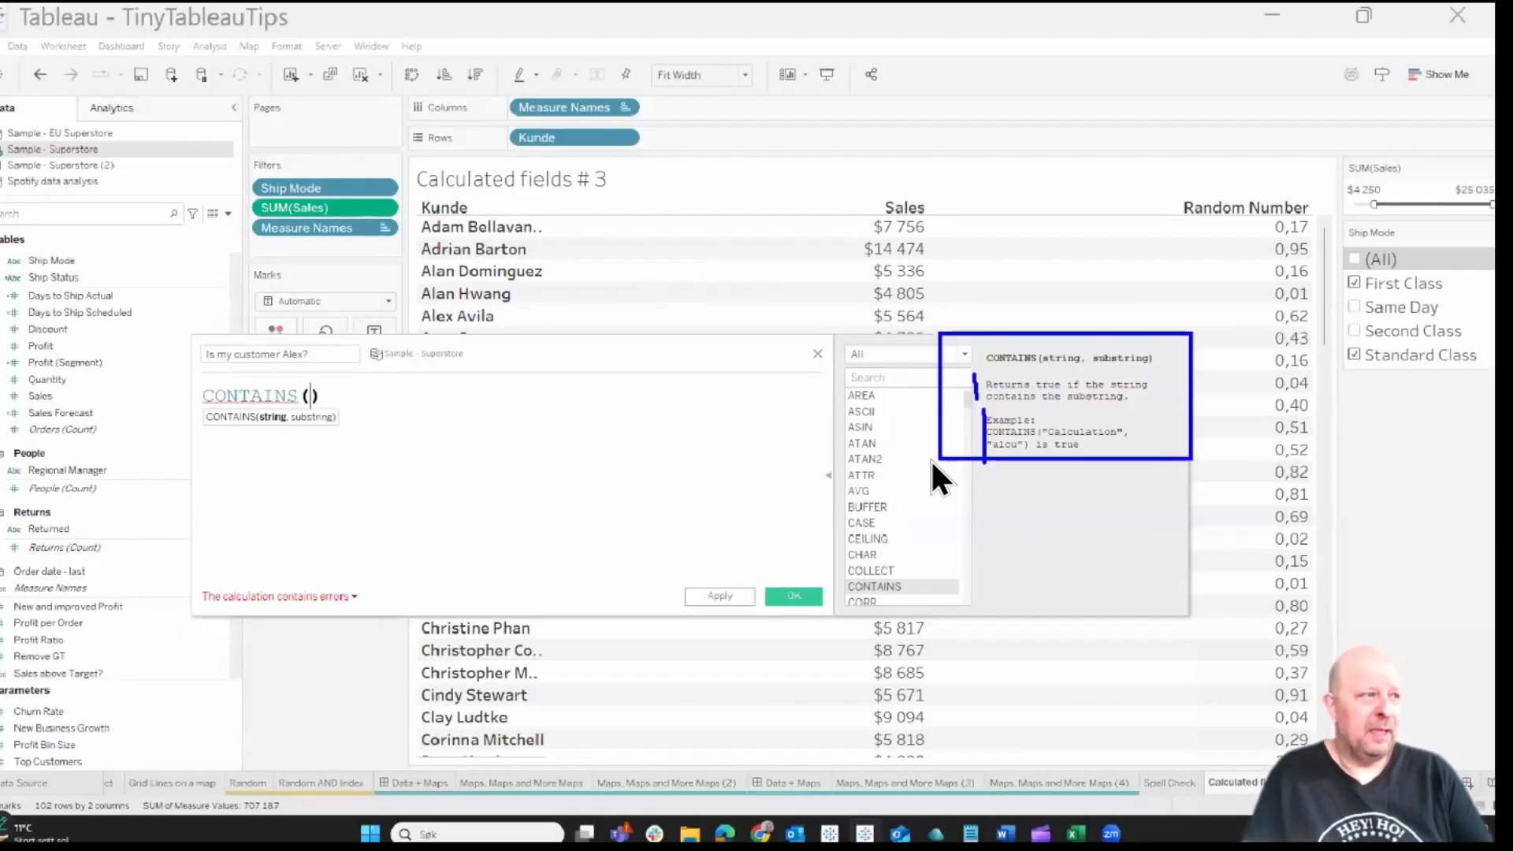
{"action": "key", "text": "Escape"}
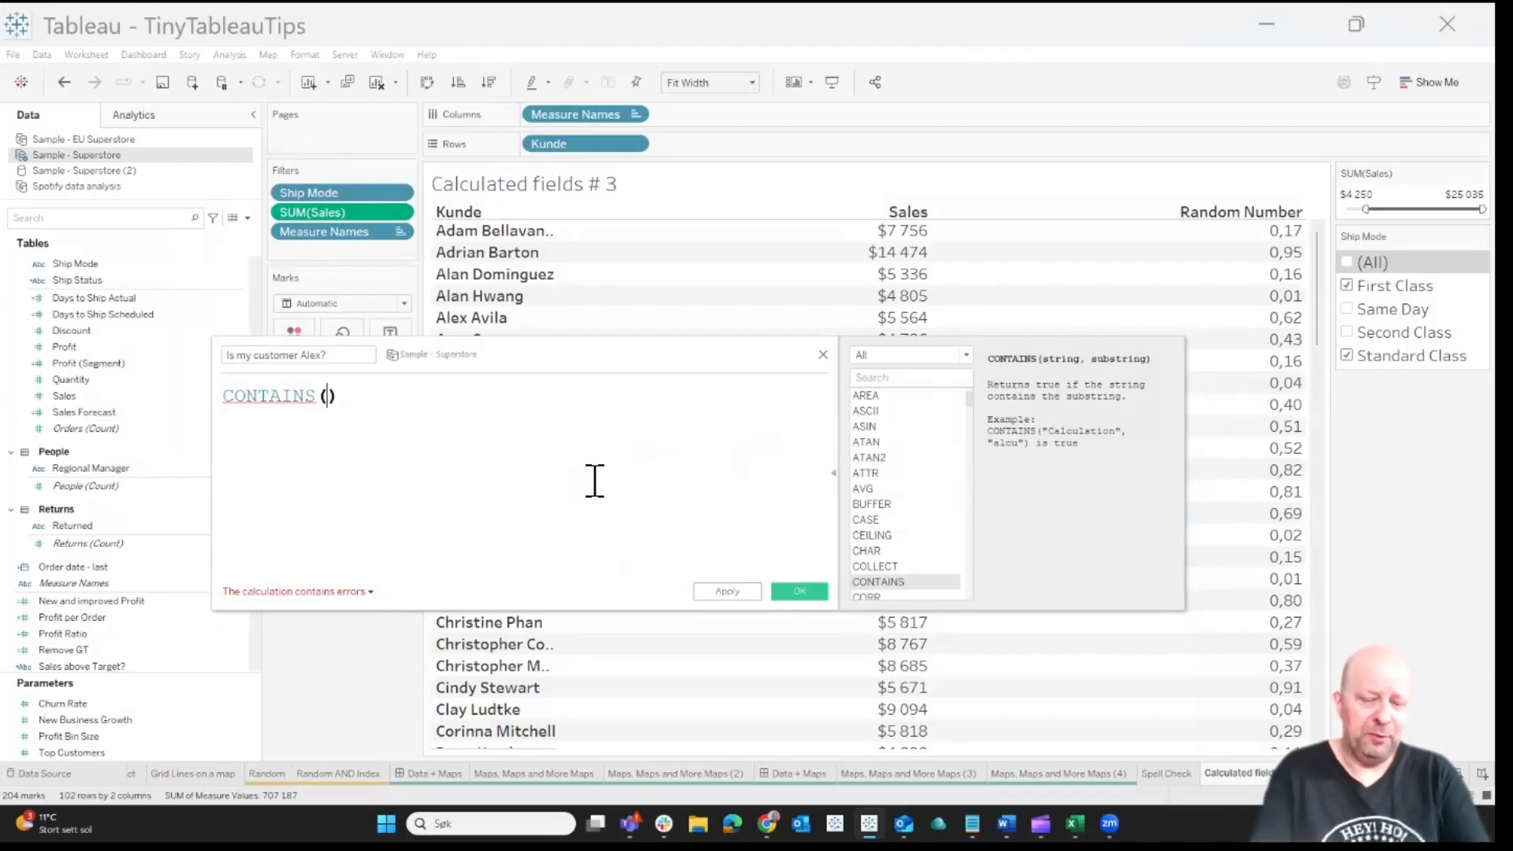
{"action": "type", "text": "cu"}
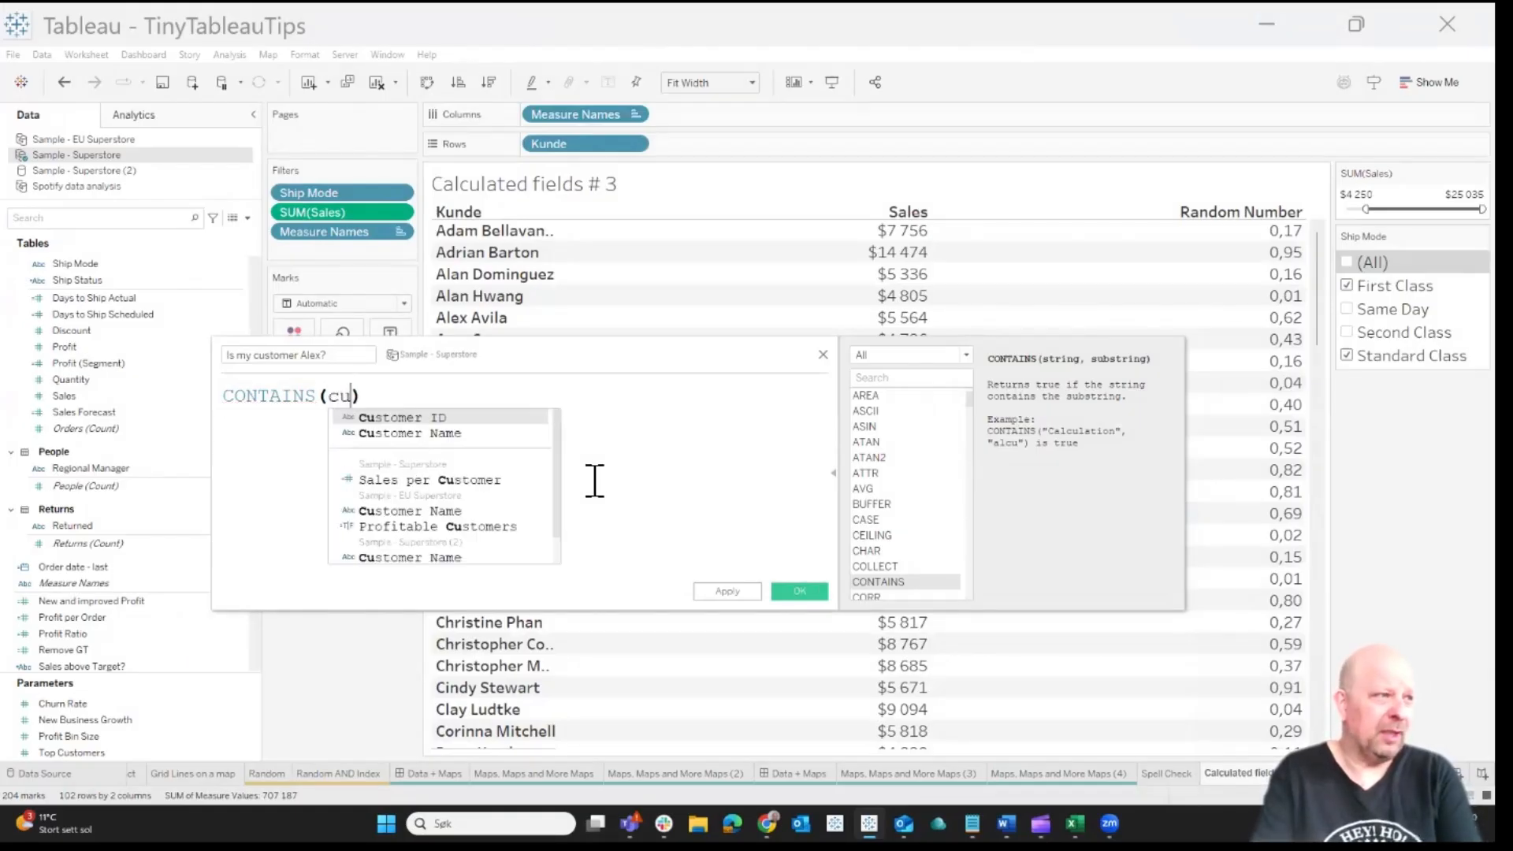
{"action": "key", "text": "BackSpace"}
{"action": "key", "text": "BackSpace"}
{"action": "type", "text": "kund"}
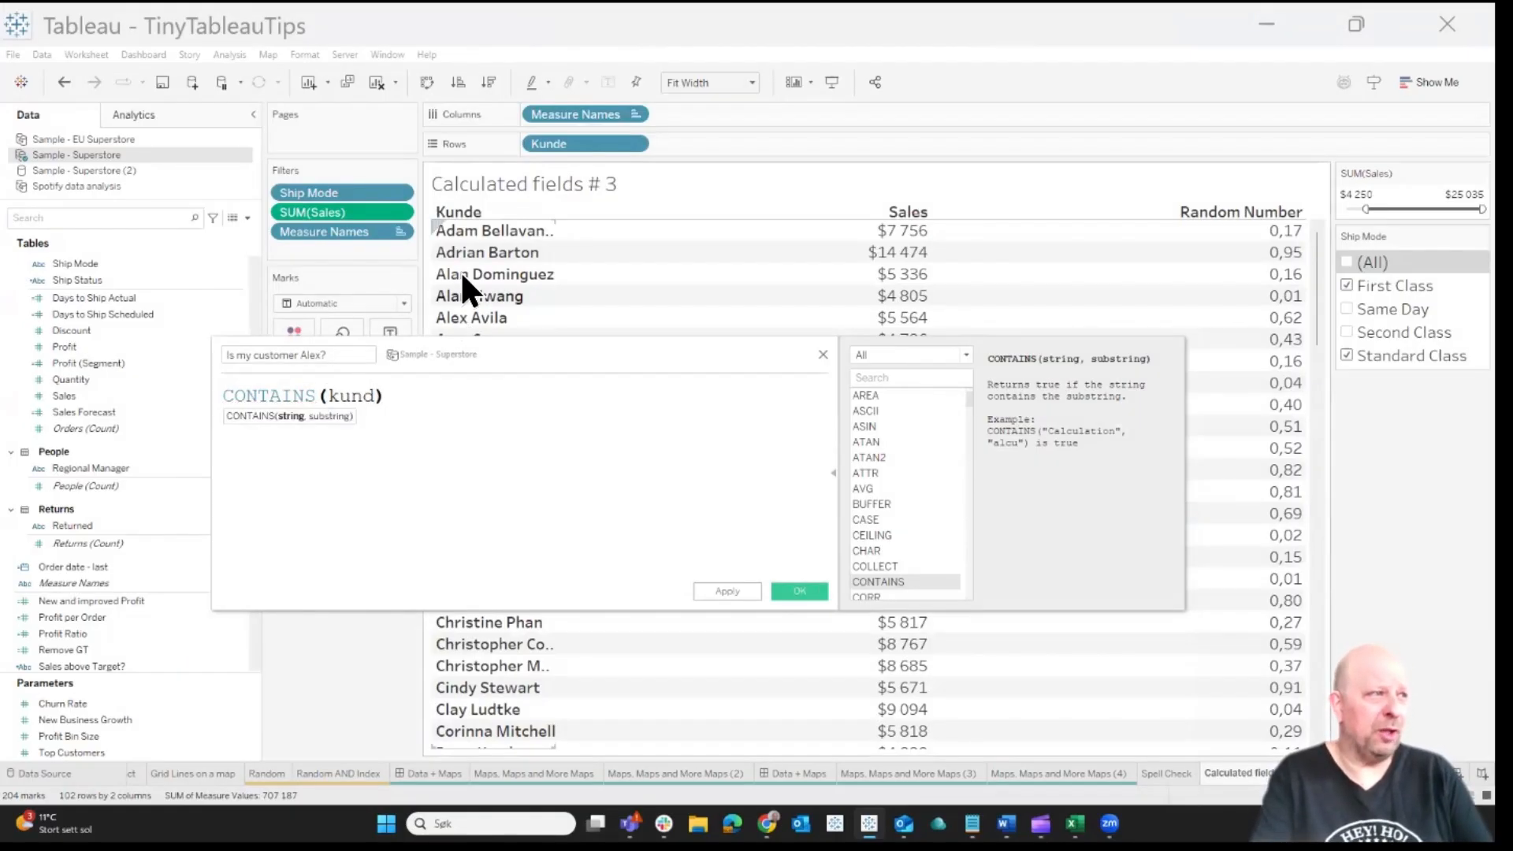
{"action": "key", "text": "BackSpace"}
{"action": "key", "text": "BackSpace"}
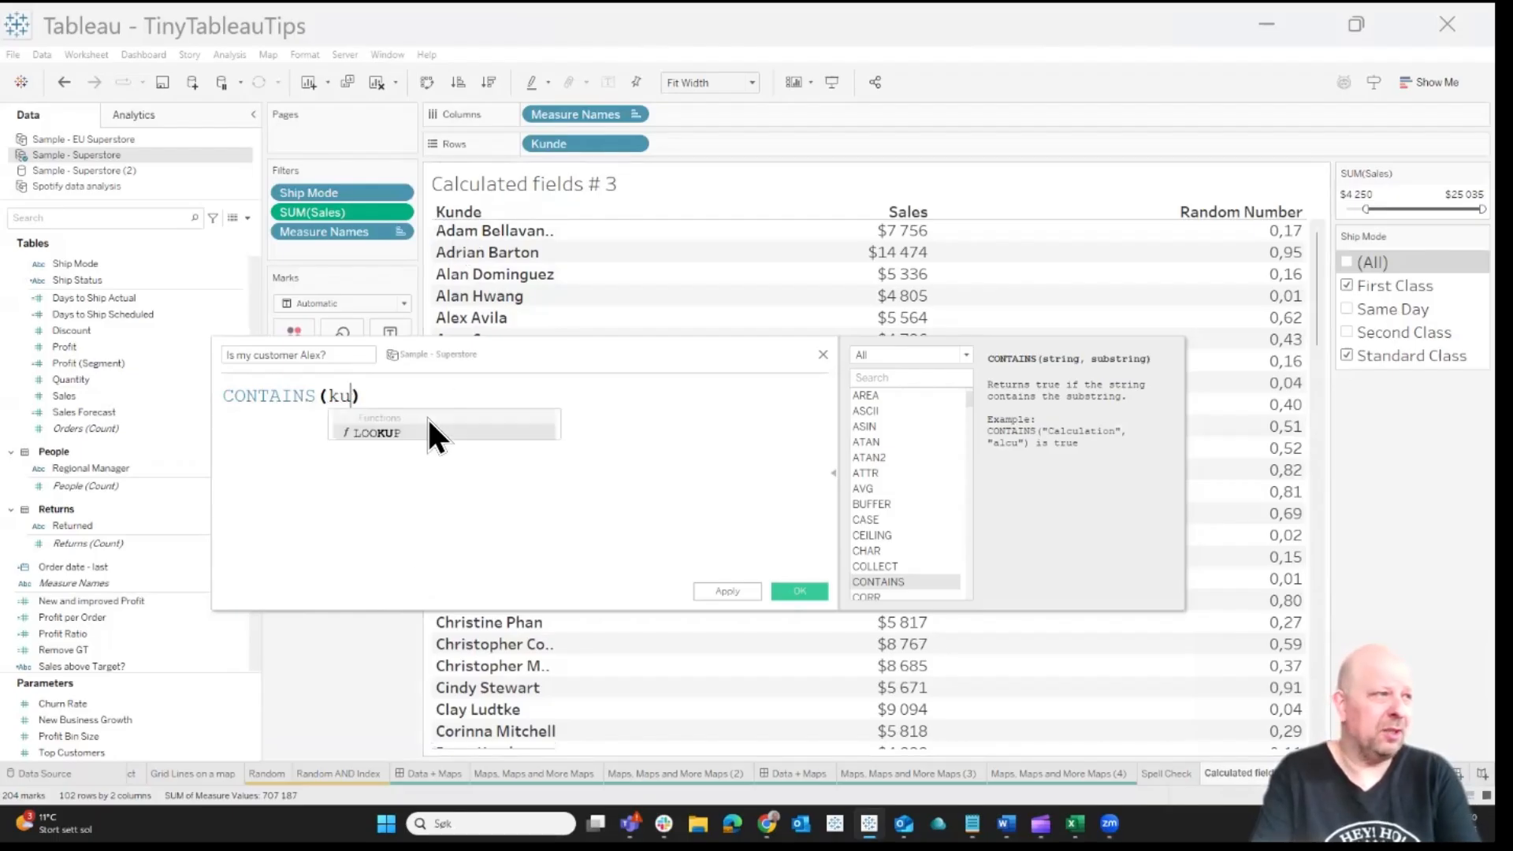
{"action": "key", "text": "BackSpace"}
{"action": "key", "text": "BackSpace"}
Complete the formula as CONTAINS([Customer Name], 'Alex') and save the calculated field
{"action": "type", "text": "cus"}
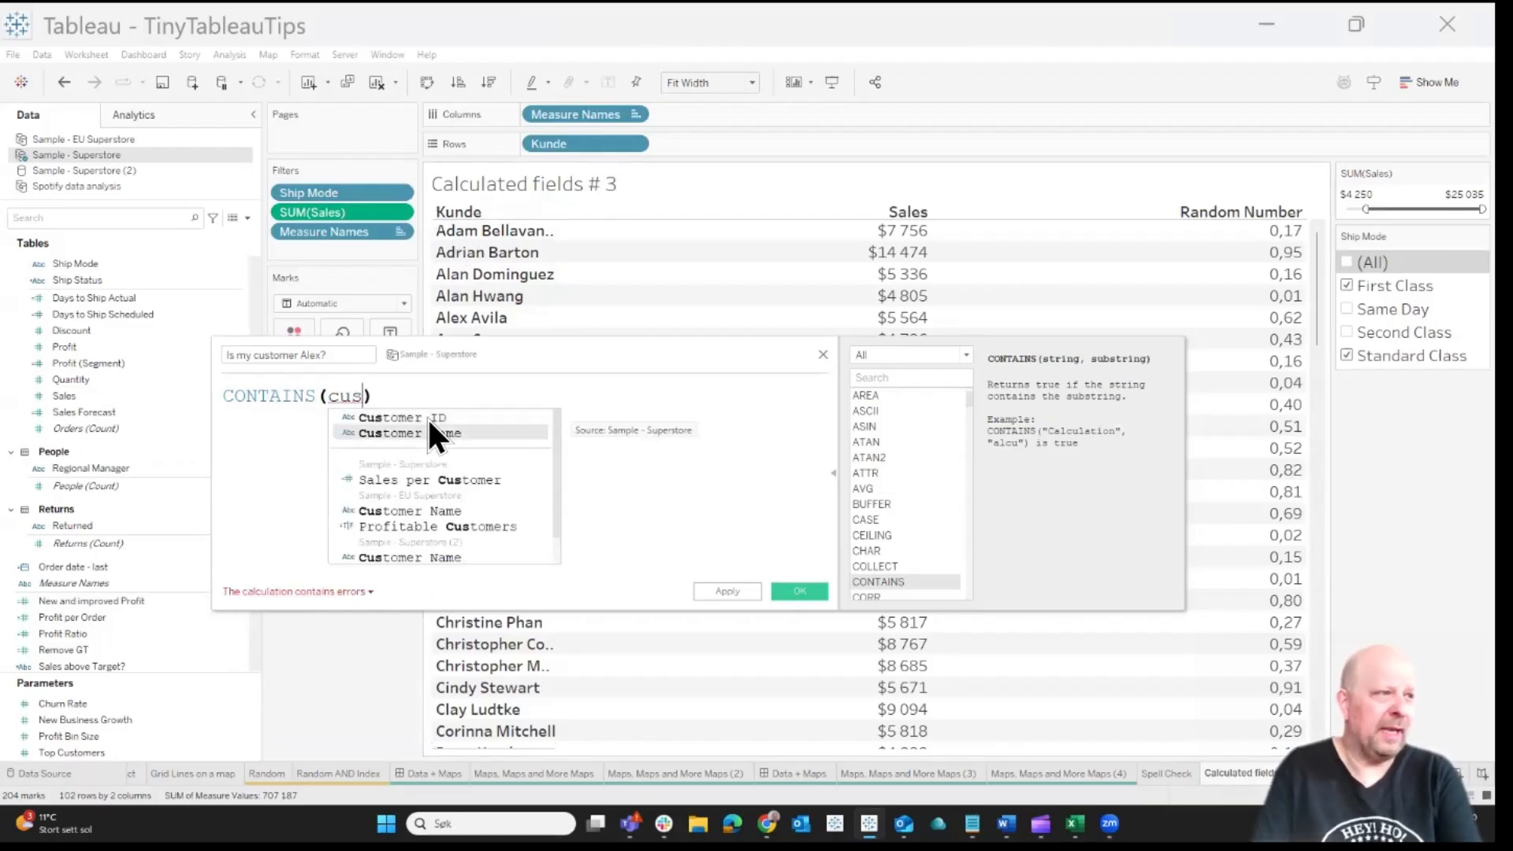
{"action": "key", "text": "Return"}
{"action": "type", "text": ", 'A"}
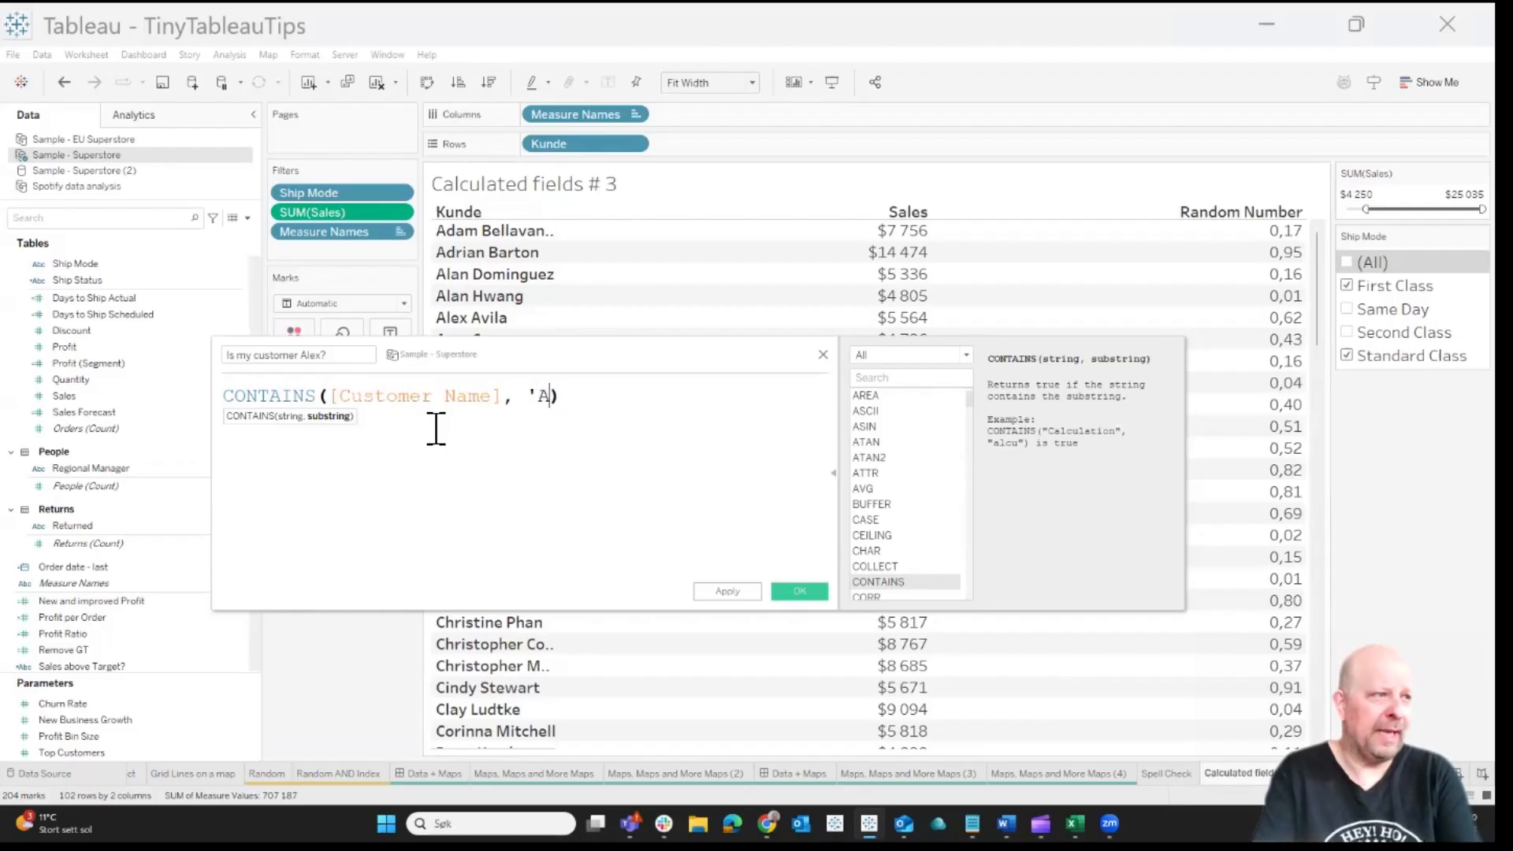
{"action": "type", "text": "lex'"}
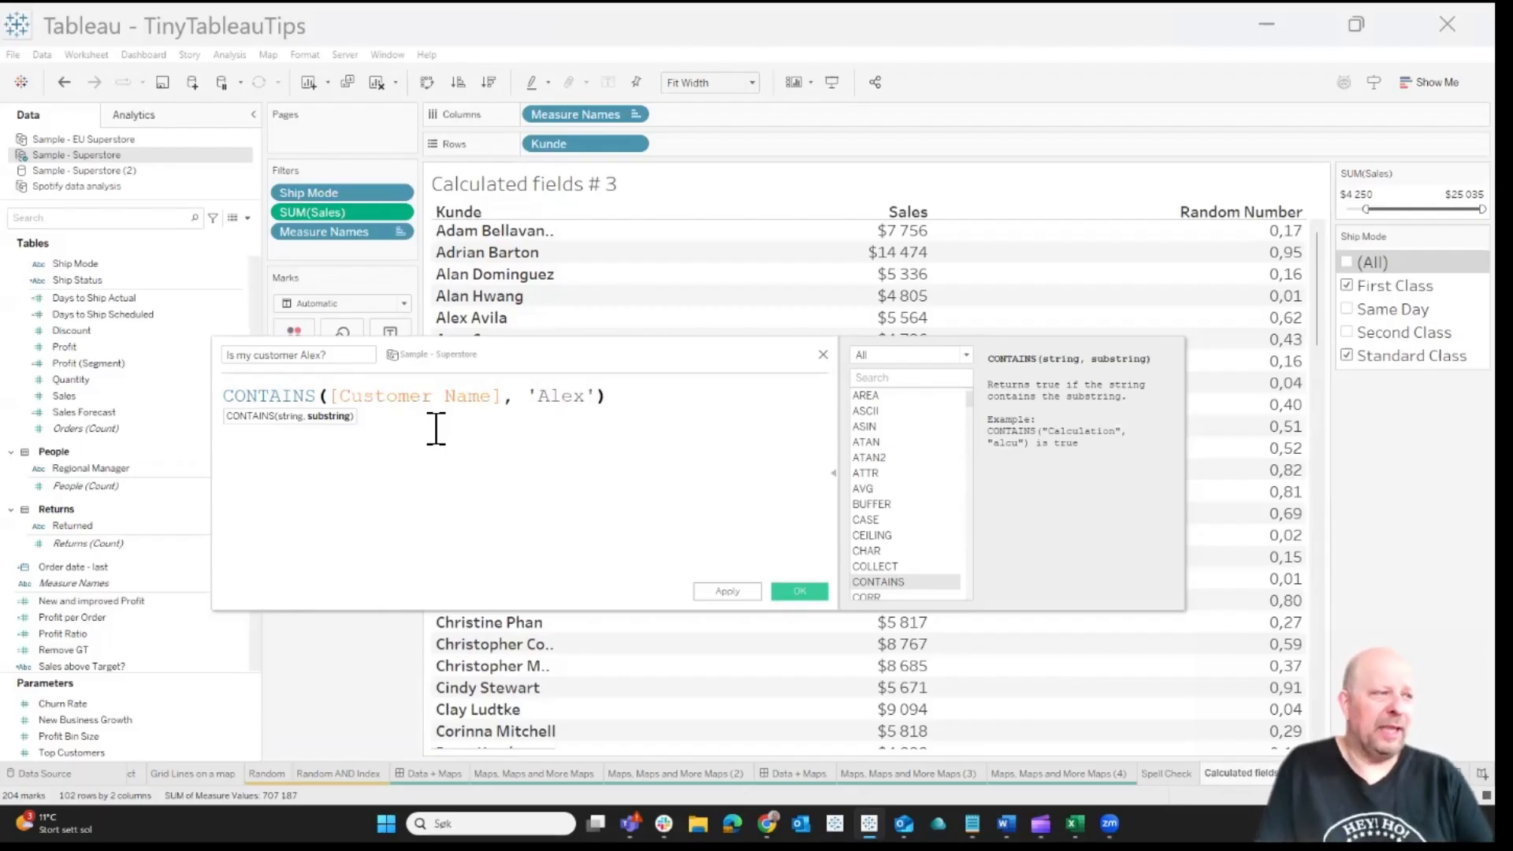
{"action": "left_click", "coordinate": [797, 592]}
Add the "Is my customer Alex?" field to Rows and order it ahead of Kunde
{"action": "left_click_drag", "start_coordinate": [83, 263], "coordinate": [712, 141]}
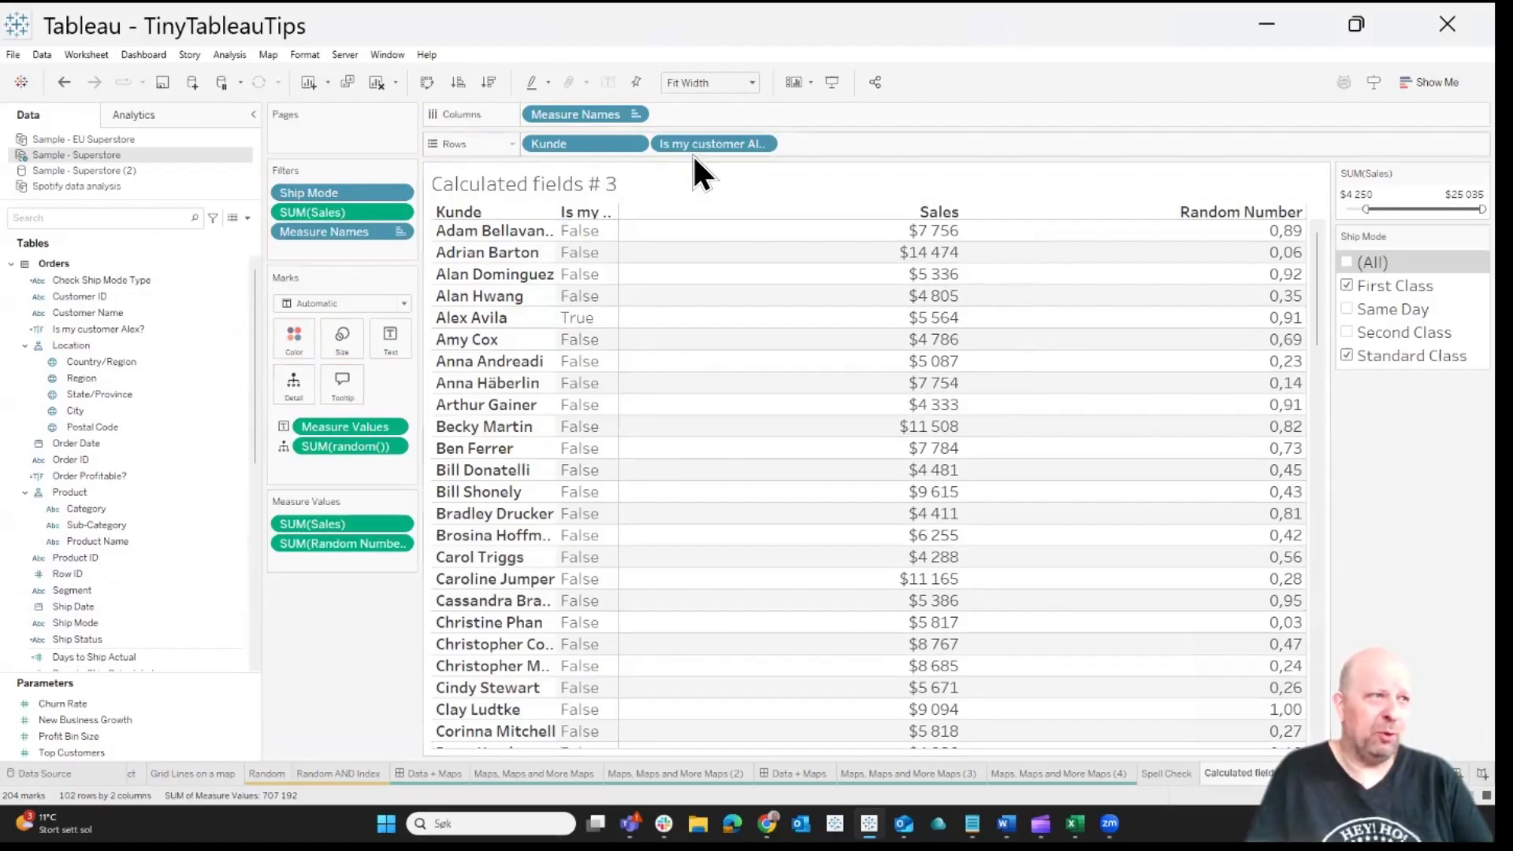
{"action": "left_click_drag", "start_coordinate": [578, 145], "coordinate": [928, 153]}
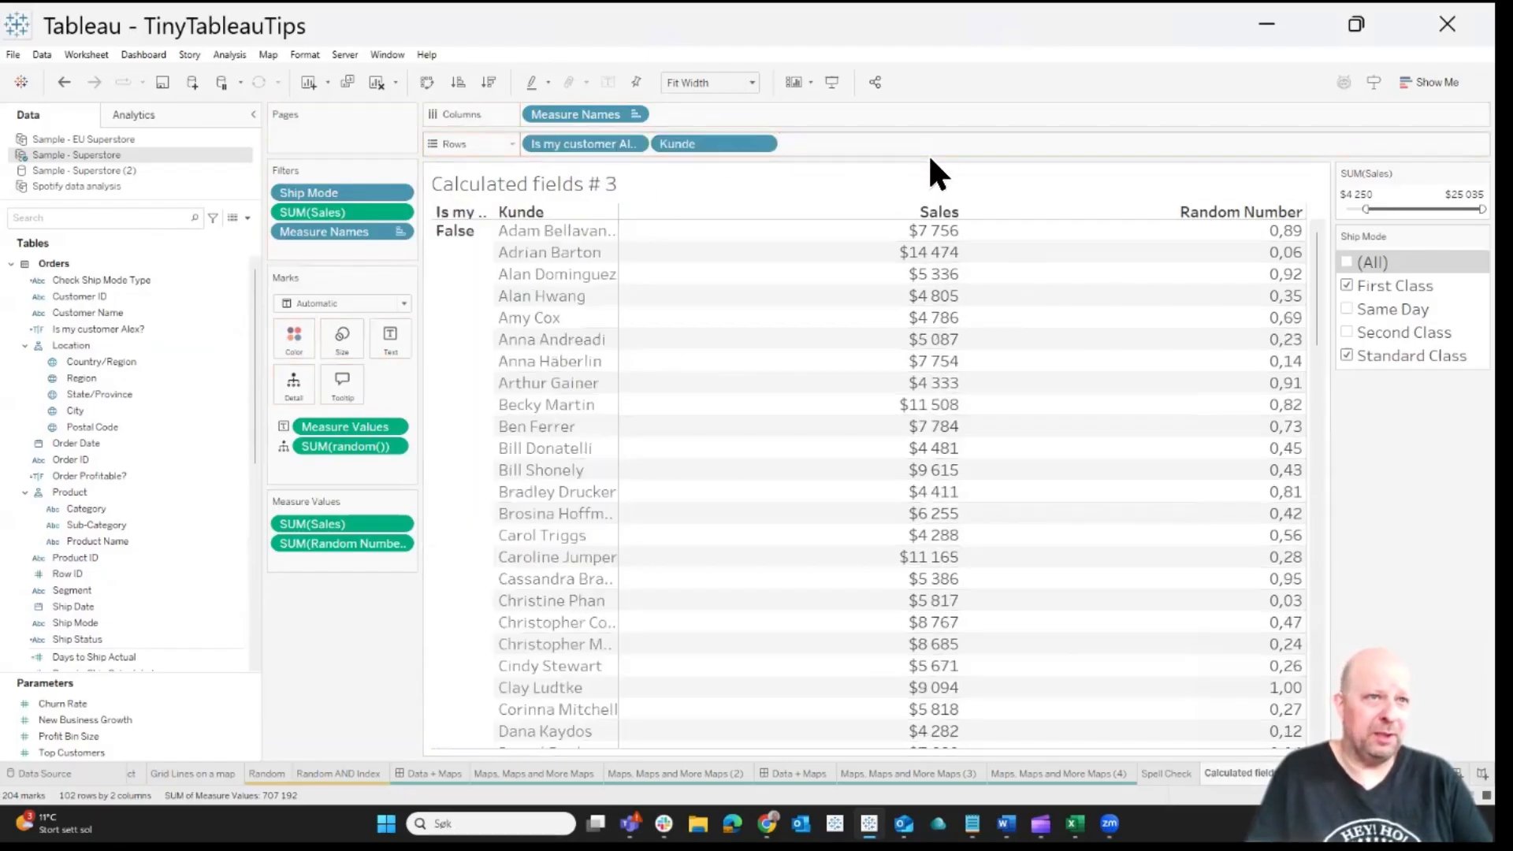
Include all ship modes and reset the SUM(Sales) filter to its full range, then check the True group at the table's end
{"action": "left_click", "coordinate": [1346, 262]}
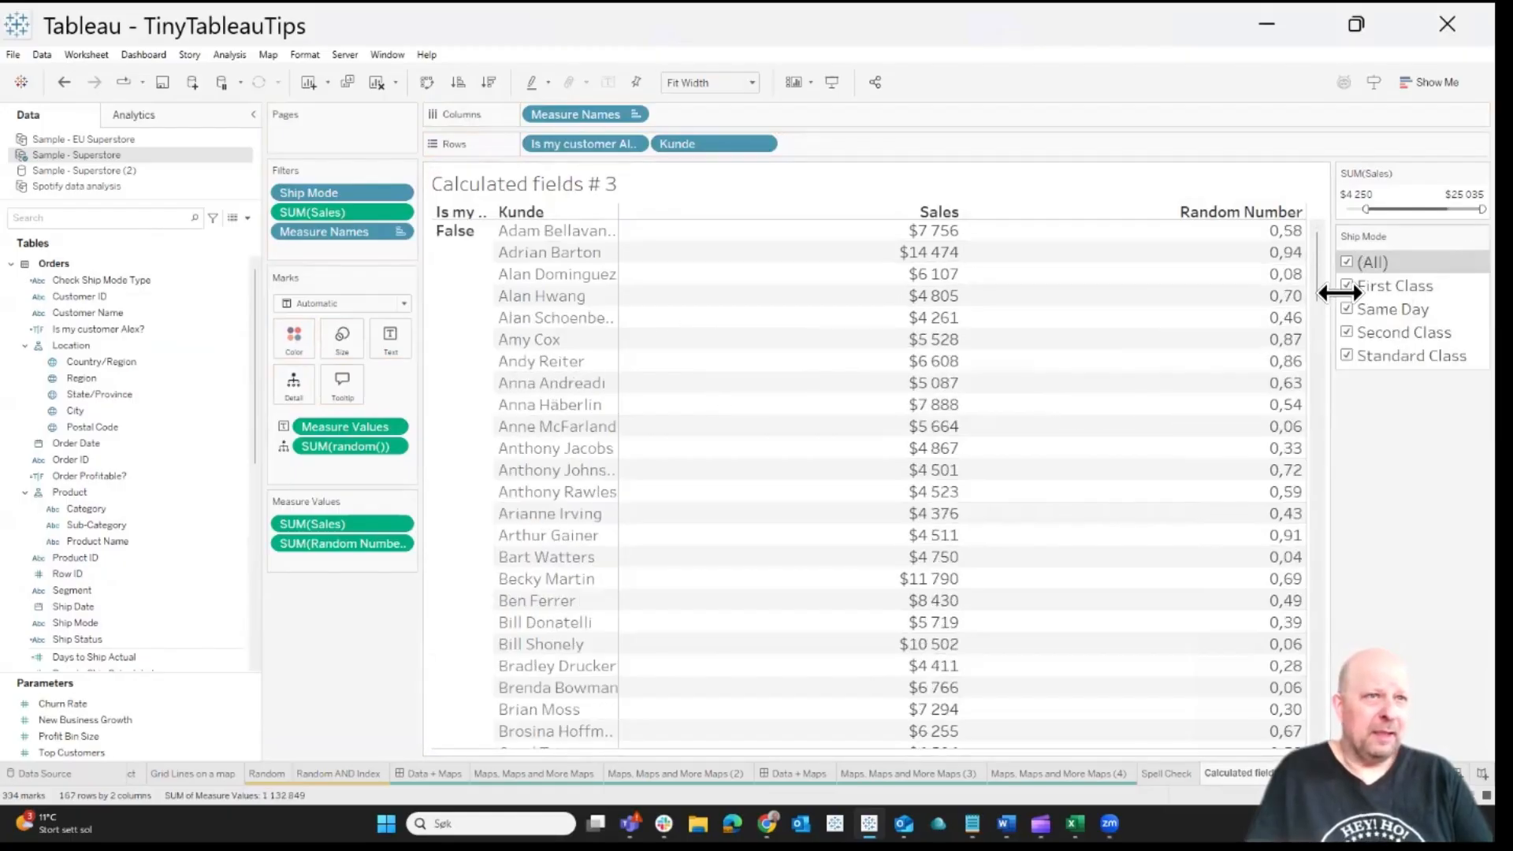
{"action": "left_click_drag", "start_coordinate": [1320, 271], "coordinate": [1103, 757]}
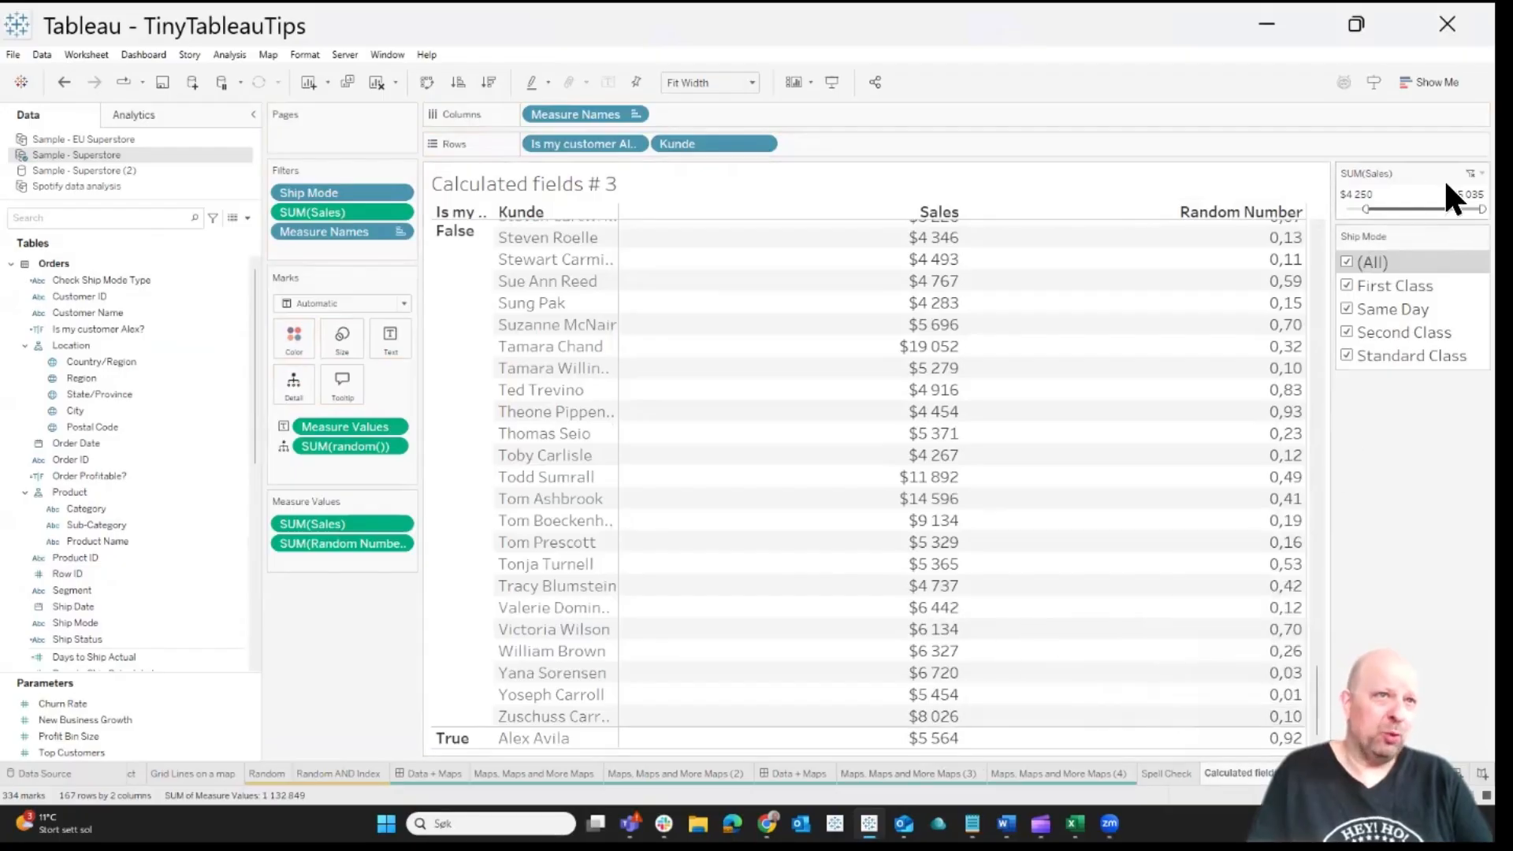
{"action": "left_click", "coordinate": [1467, 173]}
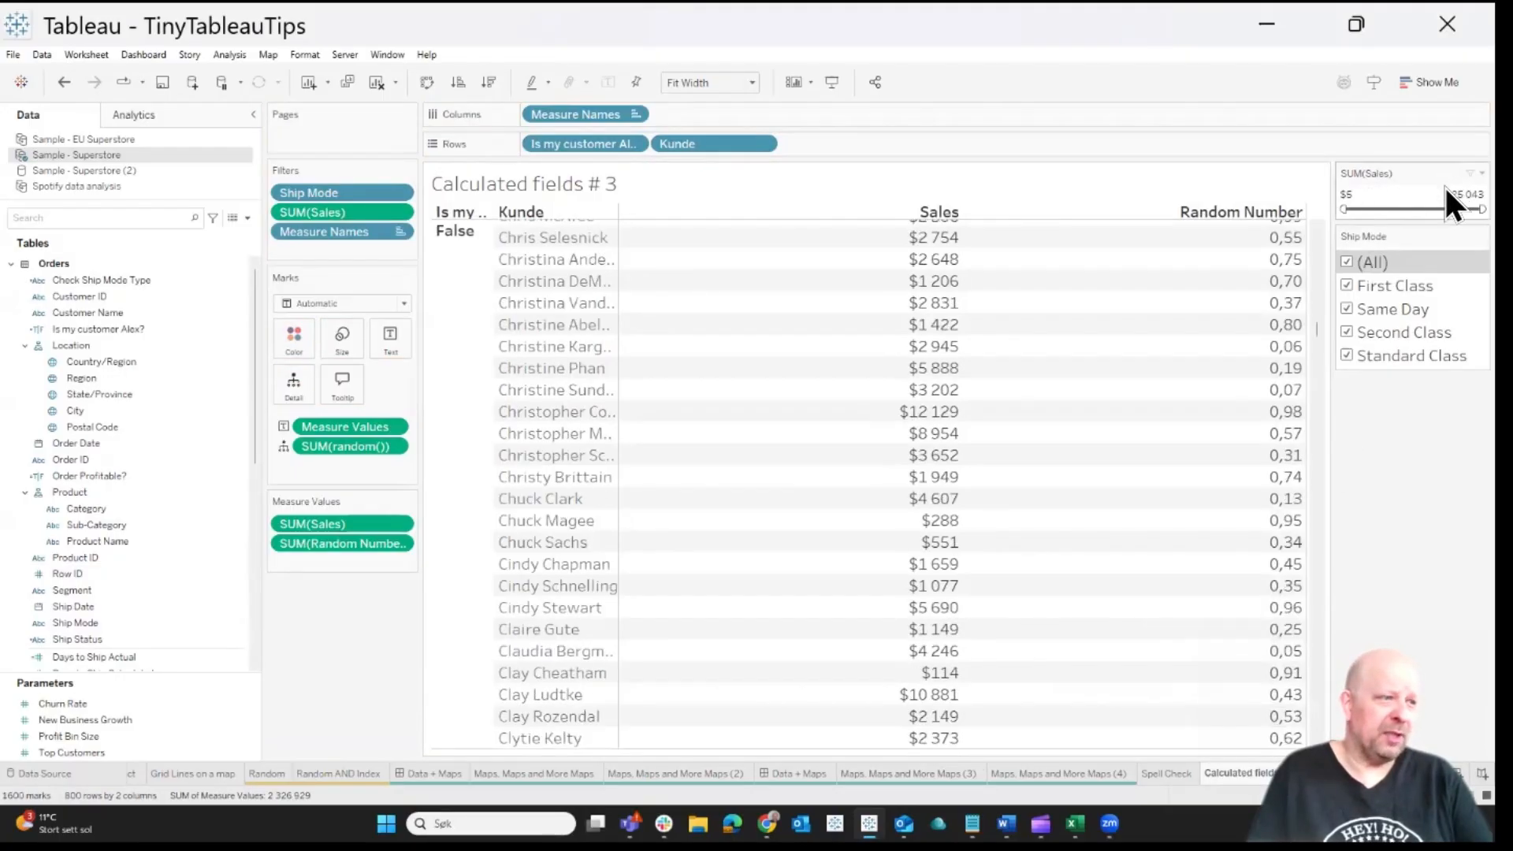
{"action": "left_click_drag", "start_coordinate": [1316, 328], "coordinate": [1334, 748]}
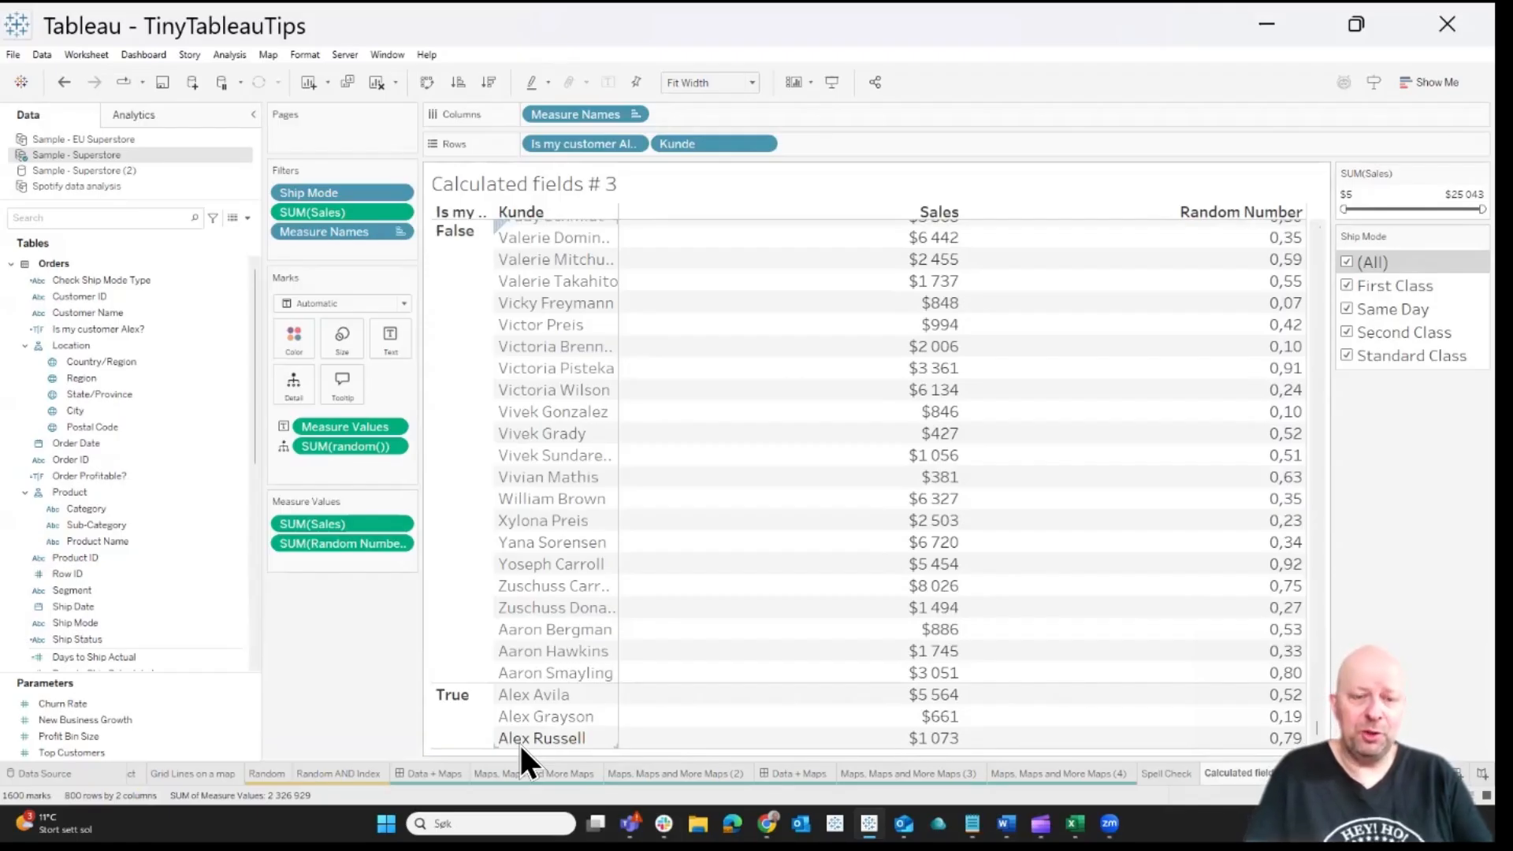
Set the alias of the True row header to "This is Alex"
{"action": "right_click", "coordinate": [454, 693]}
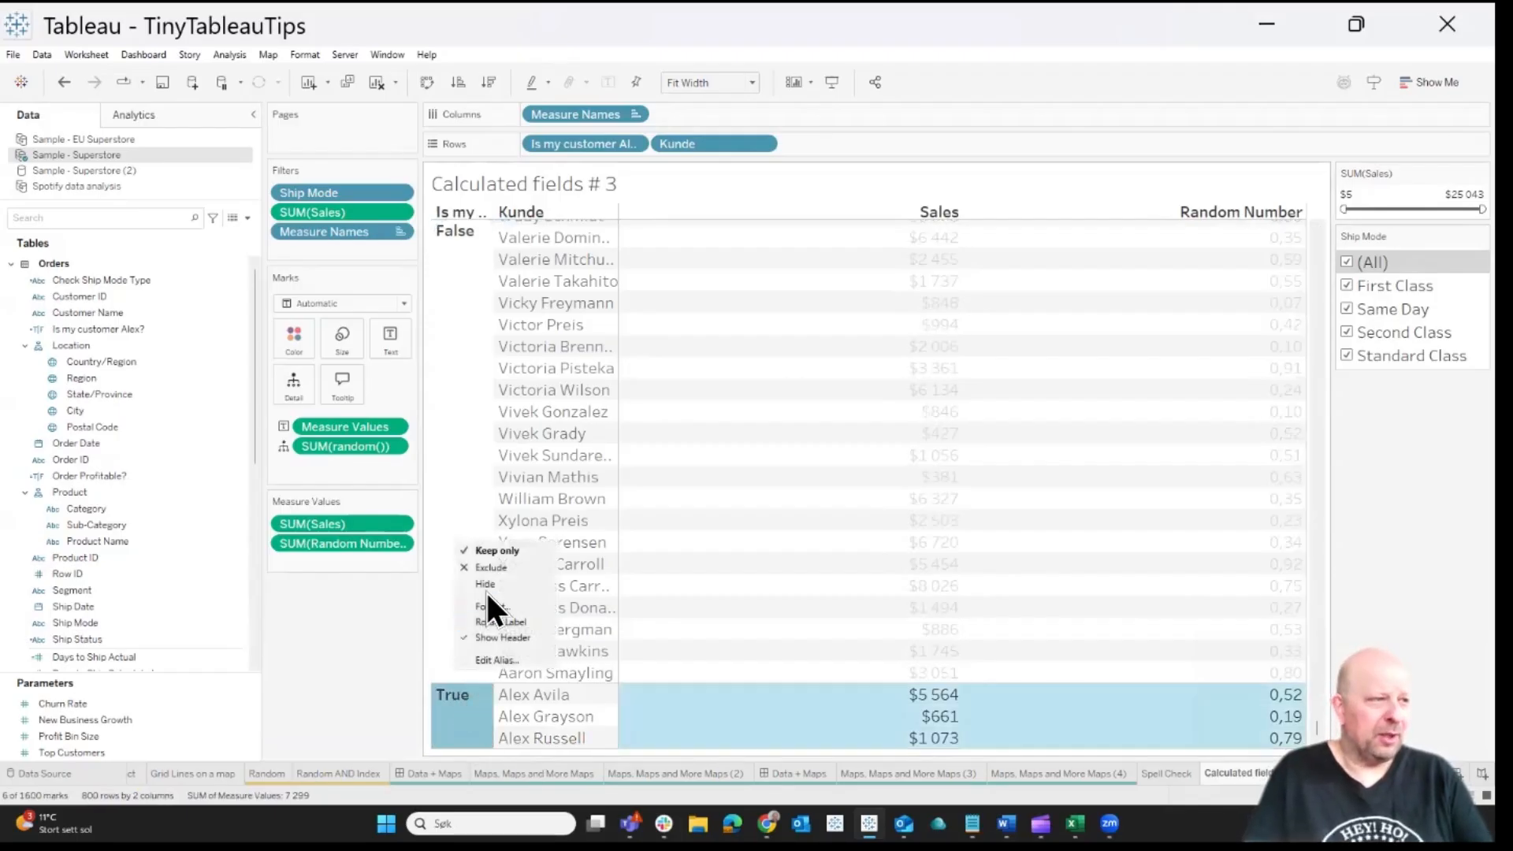
{"action": "left_click", "coordinate": [504, 660]}
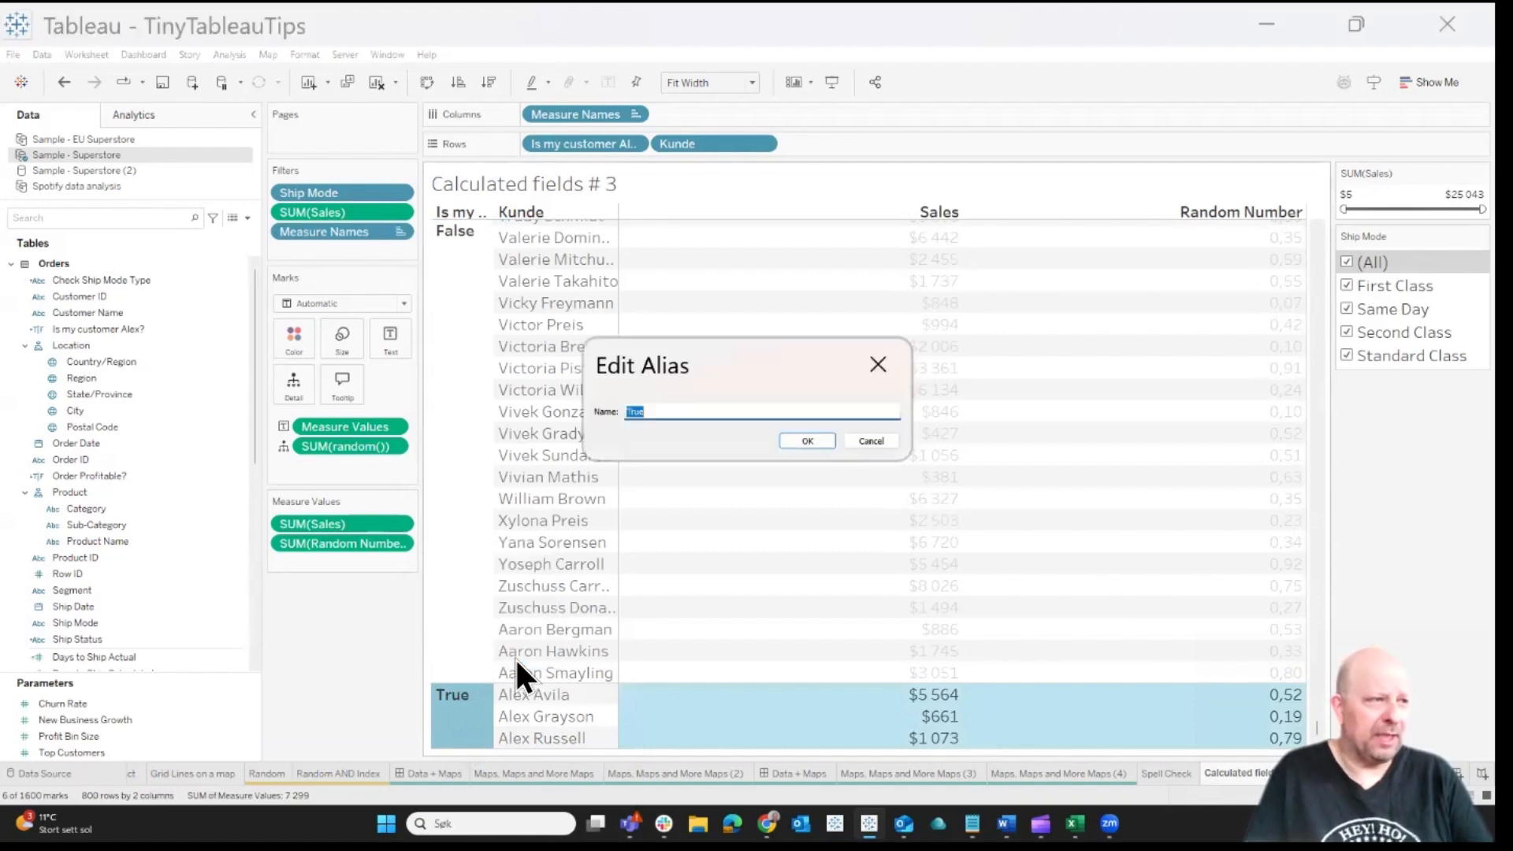
{"action": "type", "text": "This i"}
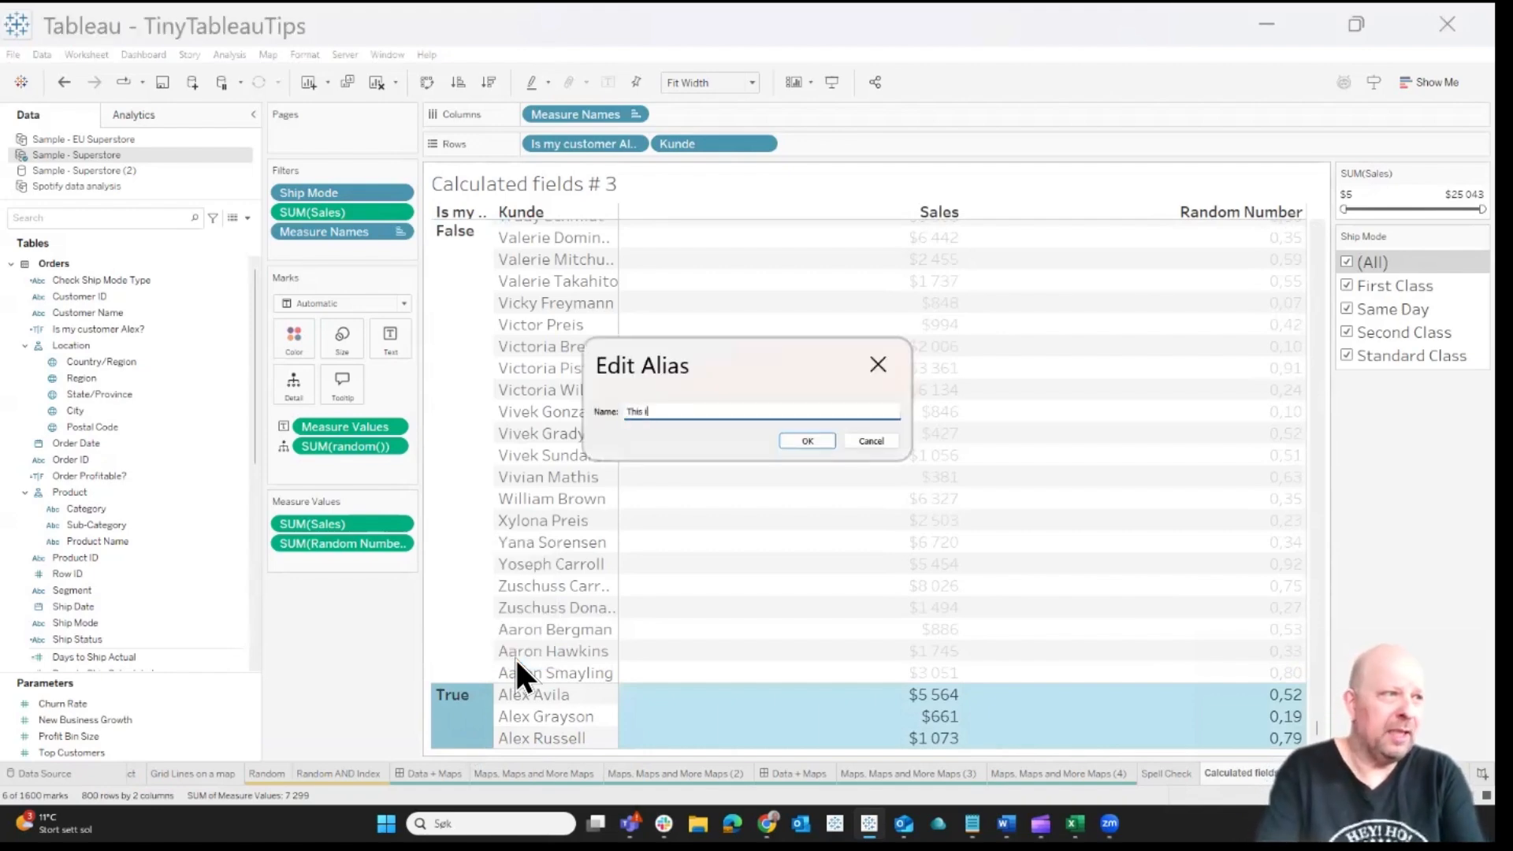
{"action": "type", "text": "s Alex"}
{"action": "key", "text": "Return"}
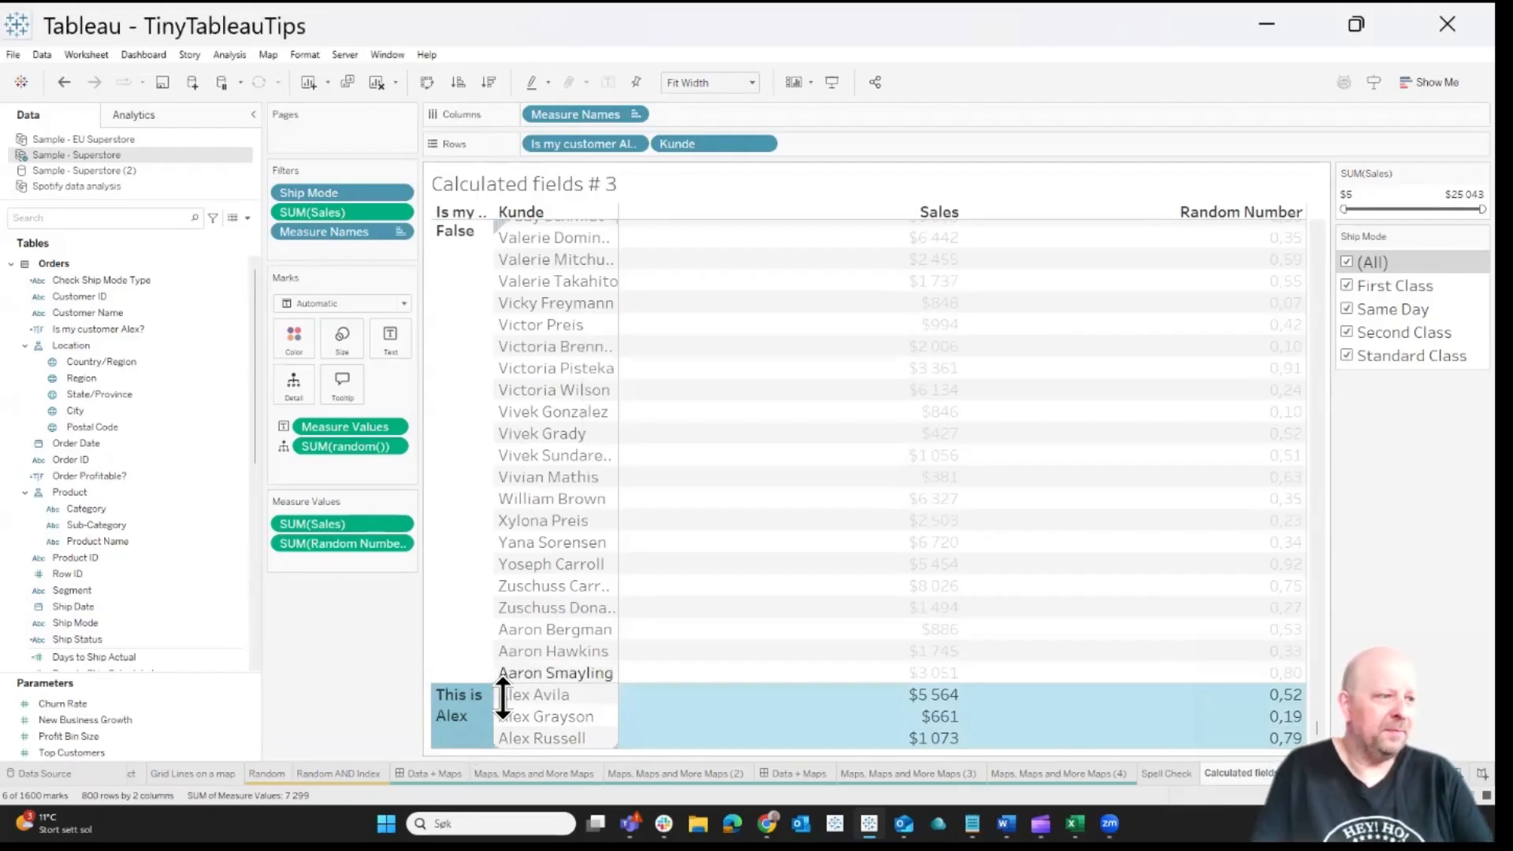
Set the alias of the False row header to "Not Alex"
{"action": "right_click", "coordinate": [456, 245]}
{"action": "left_click", "coordinate": [497, 364]}
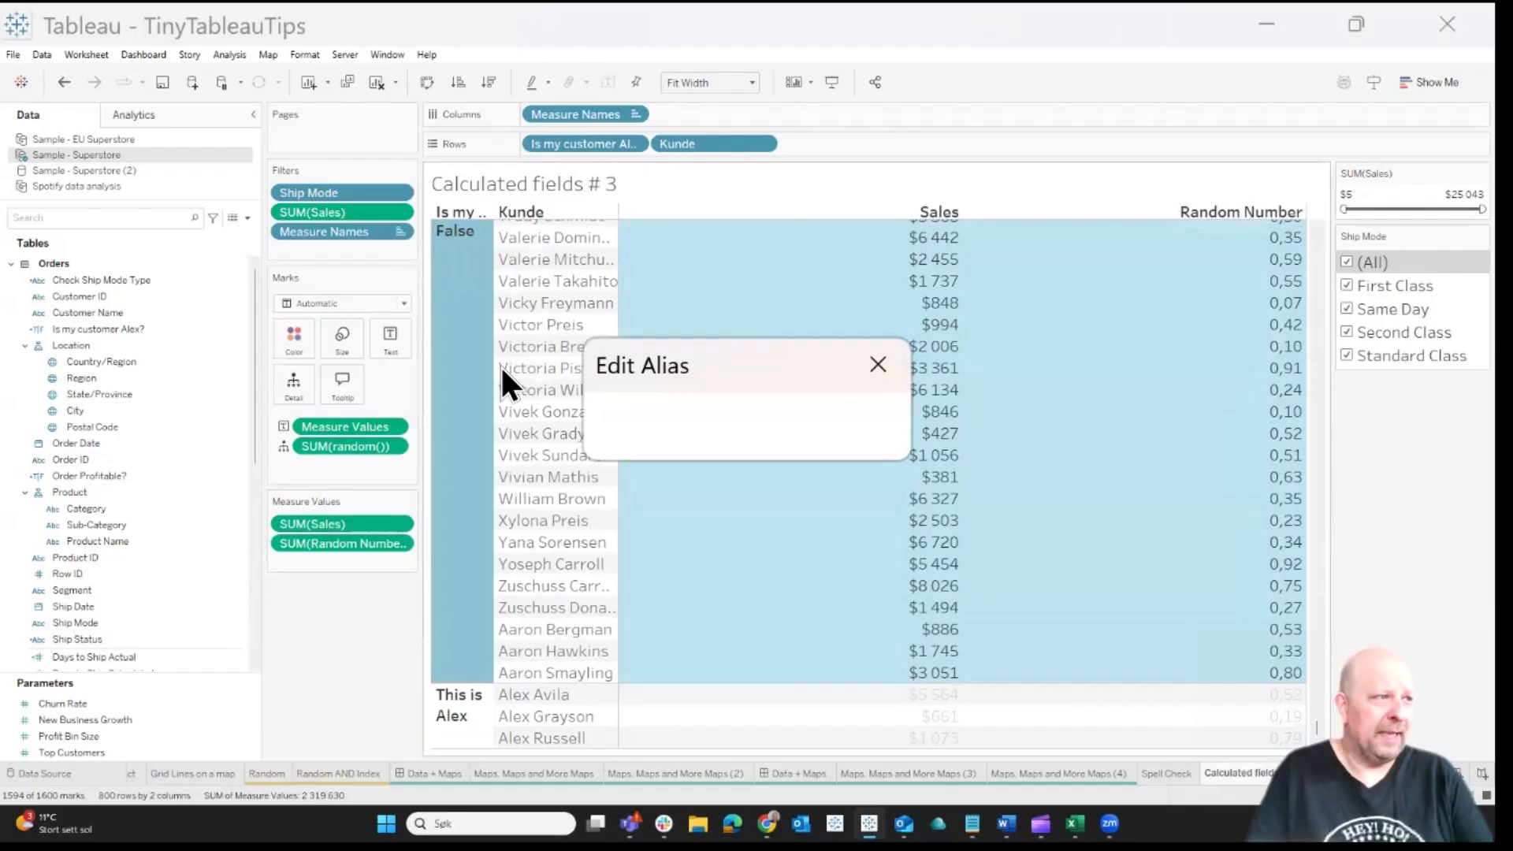
{"action": "type", "text": "Not Sle"}
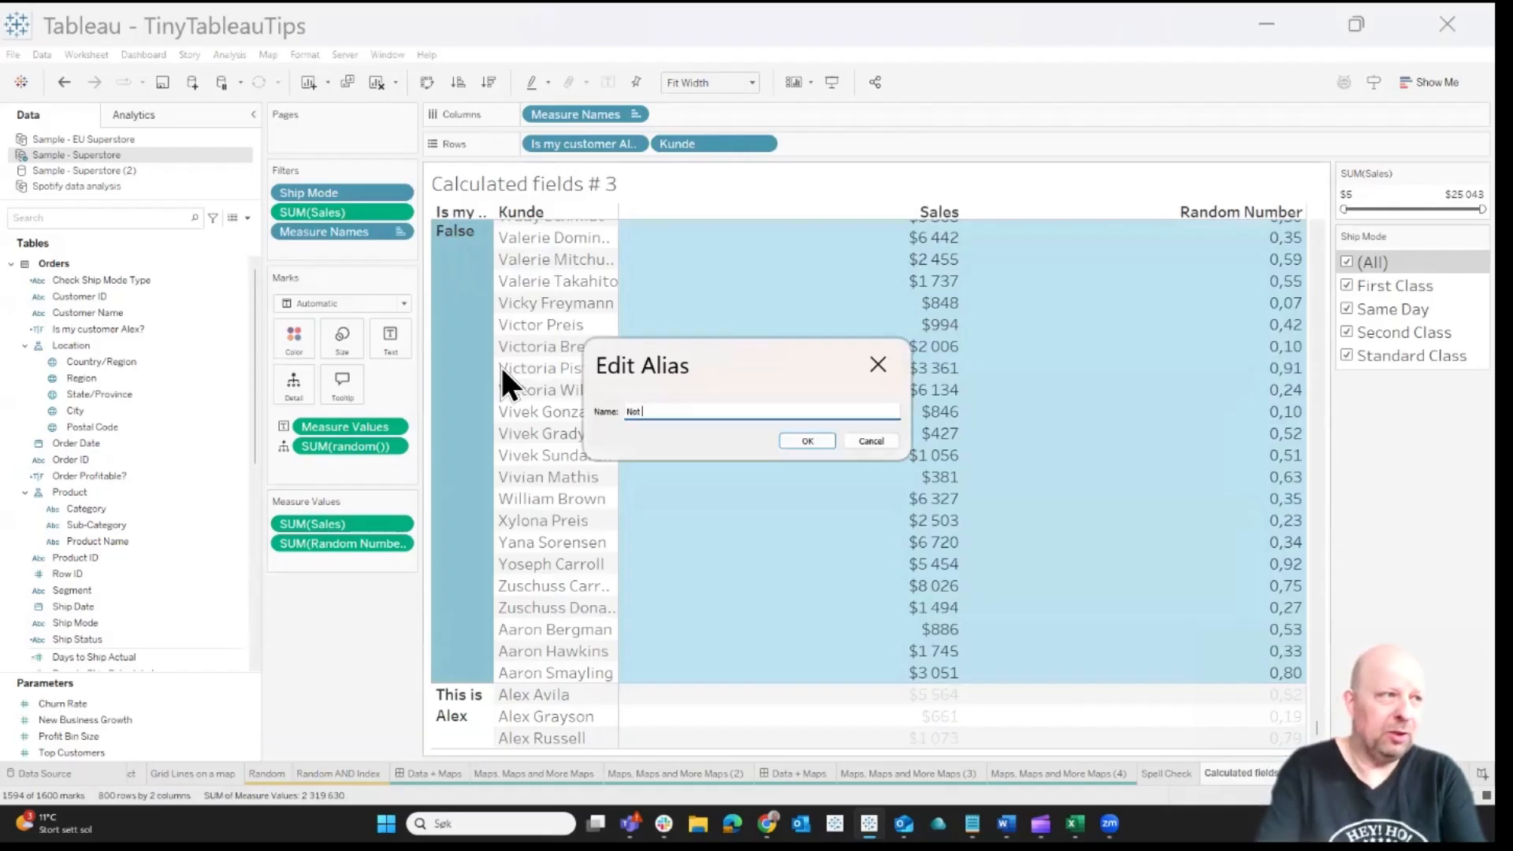
{"action": "key", "text": "BackSpace"}
{"action": "key", "text": "BackSpace"}
{"action": "key", "text": "BackSpace"}
{"action": "type", "text": "Alex"}
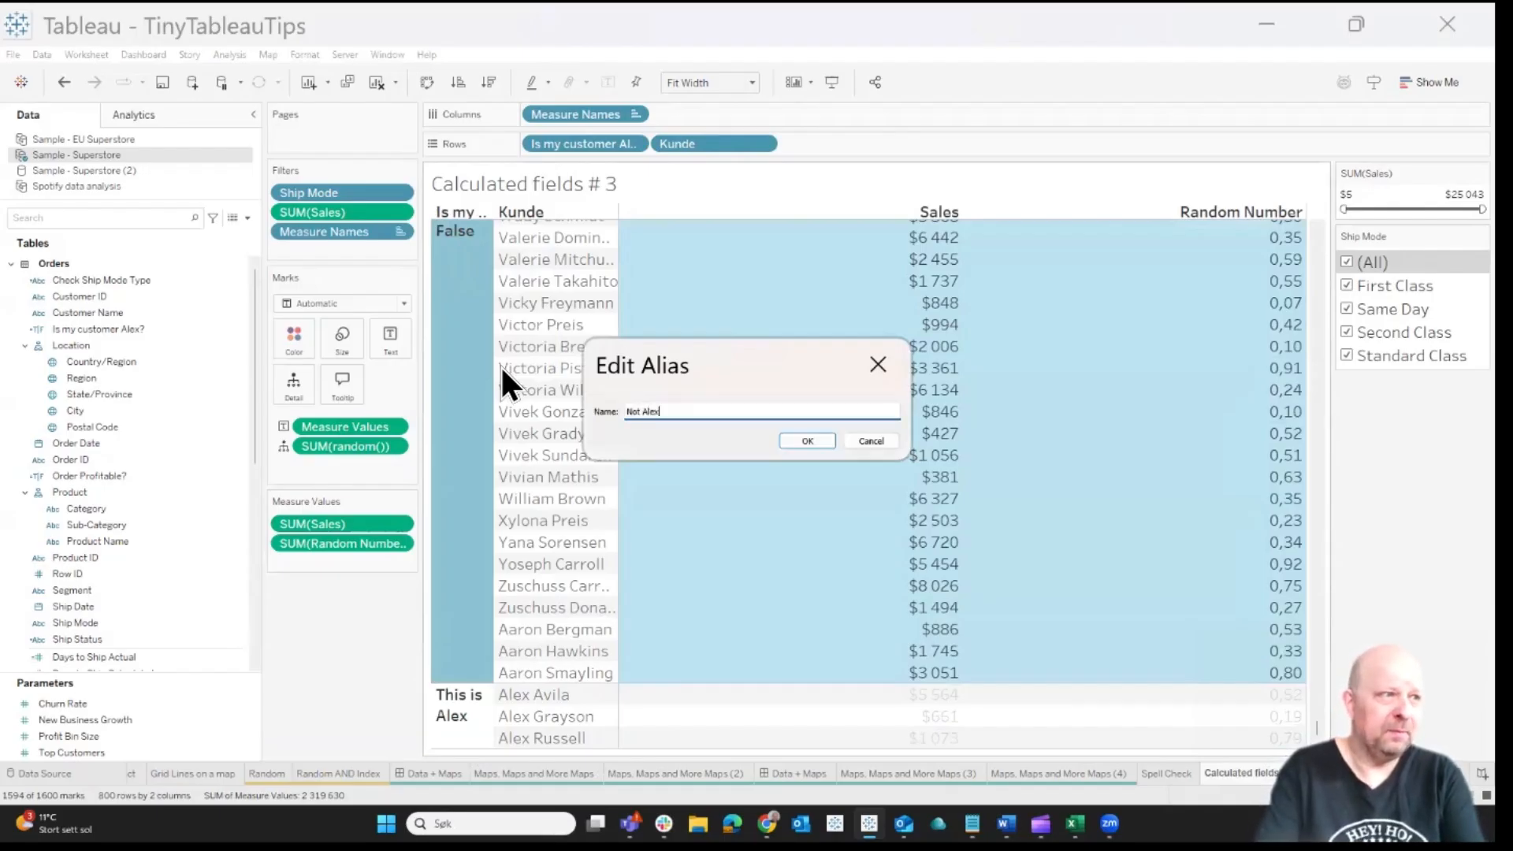
{"action": "key", "text": "Return"}
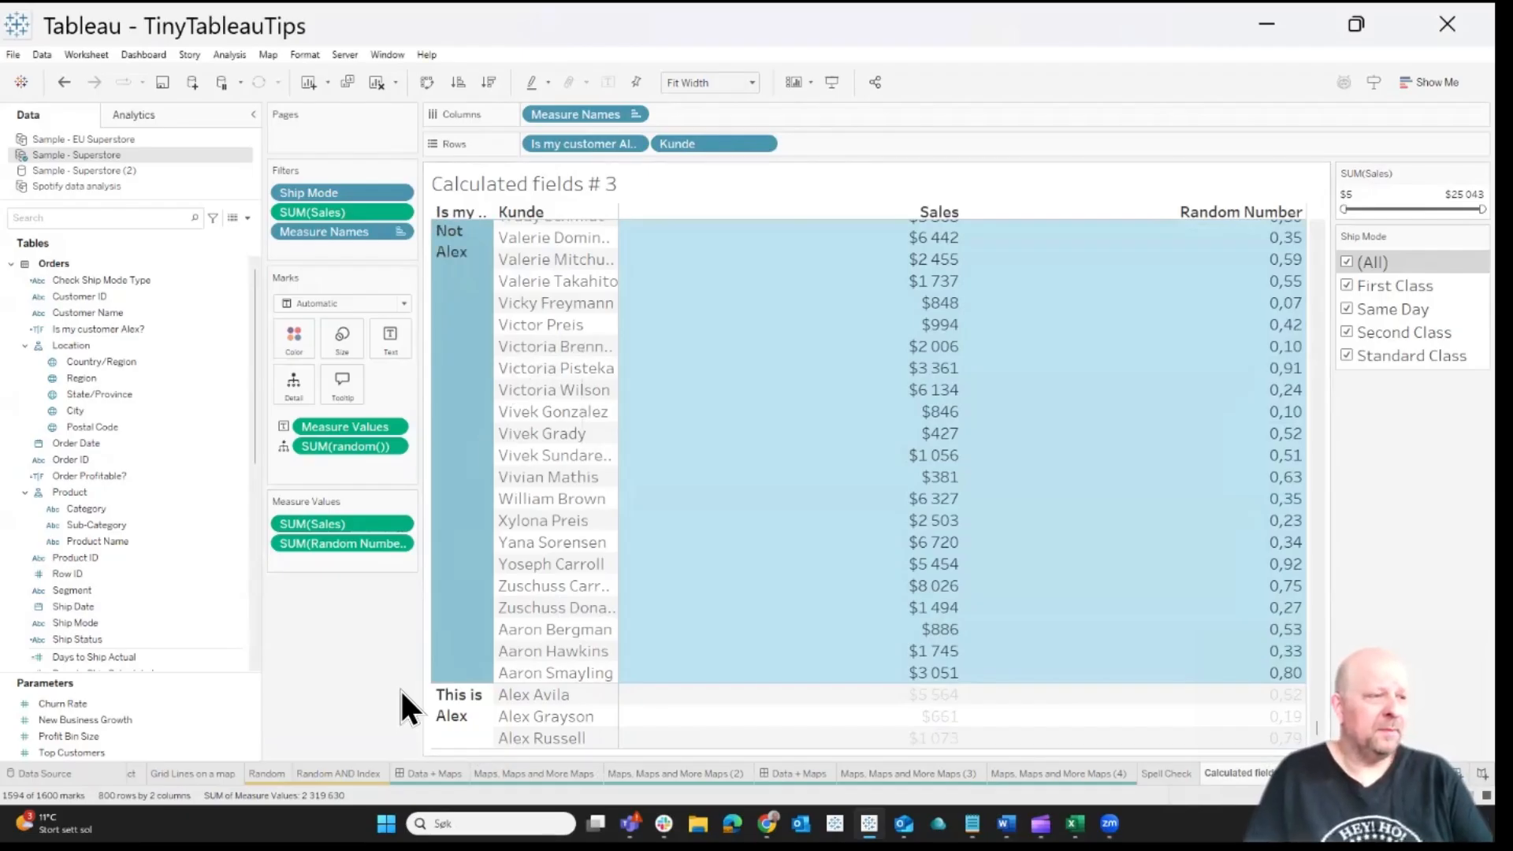